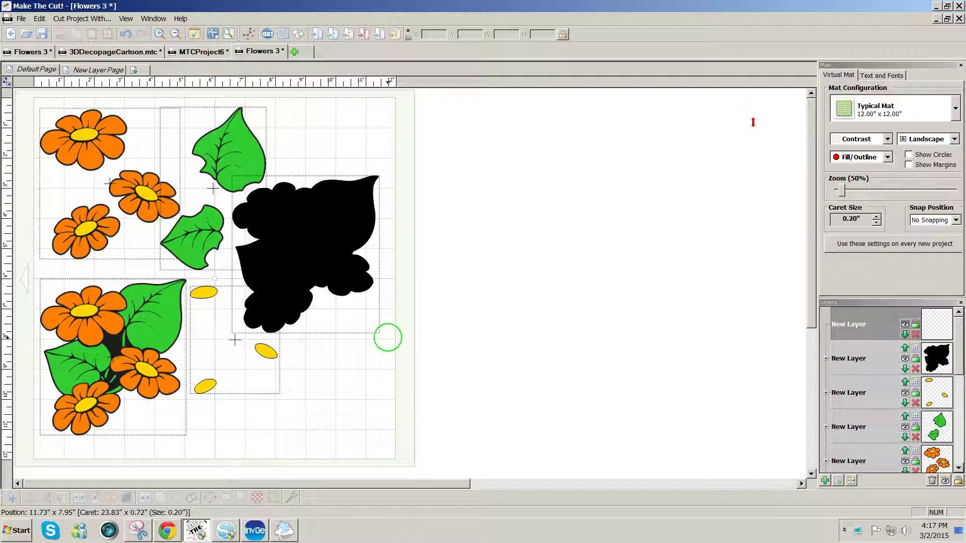
# Preview the shapes' cut lines in Outline display, and switch the mat back to Fill/Outline display.
pyautogui.click(167, 344)
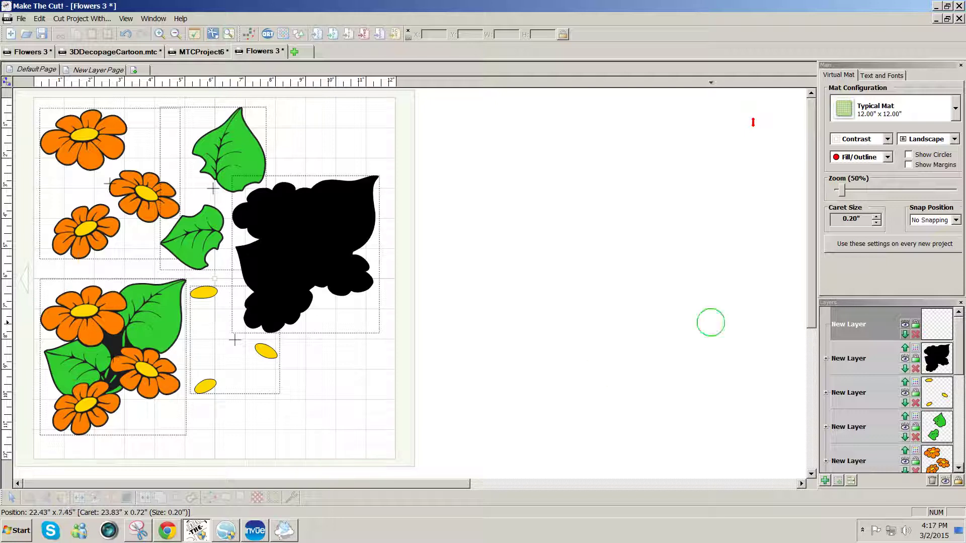
pyautogui.click(887, 157)
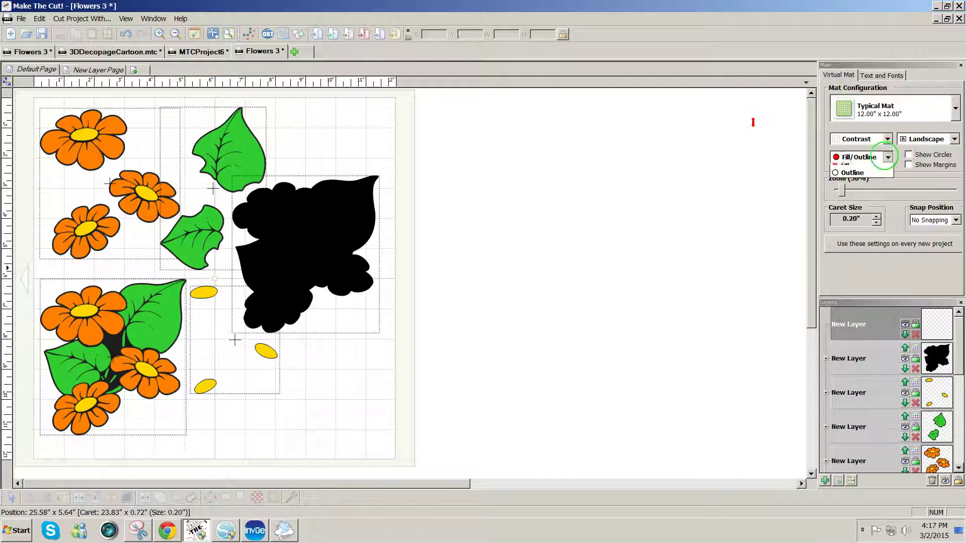
pyautogui.click(867, 187)
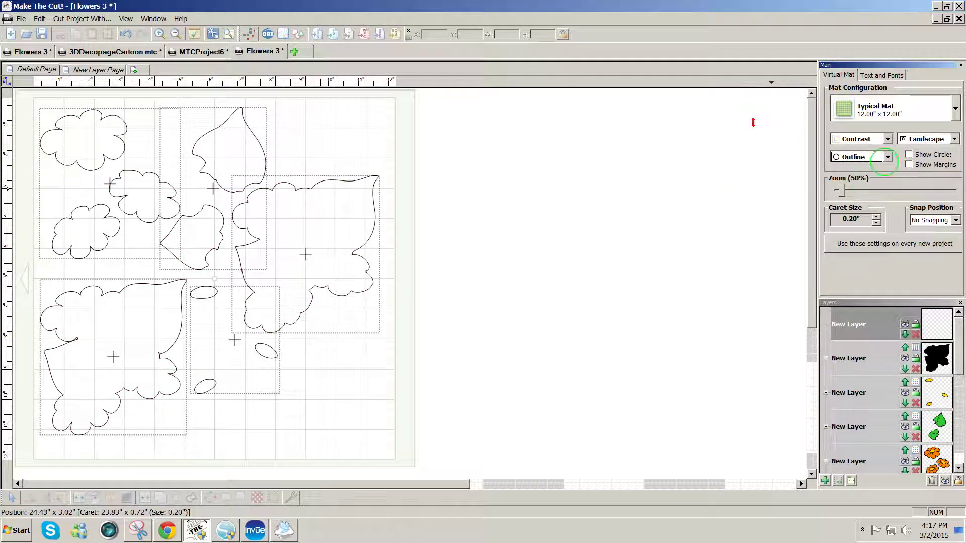
pyautogui.click(887, 157)
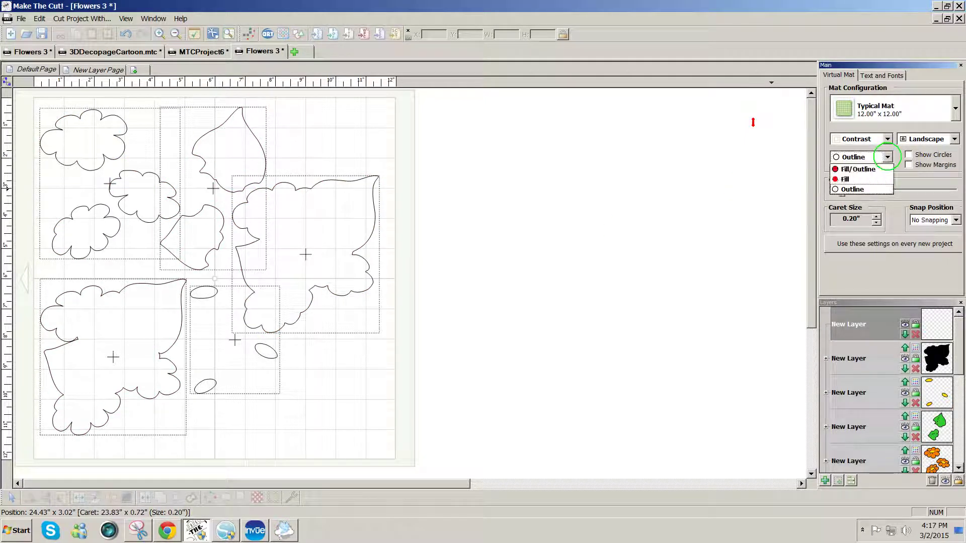
pyautogui.click(870, 166)
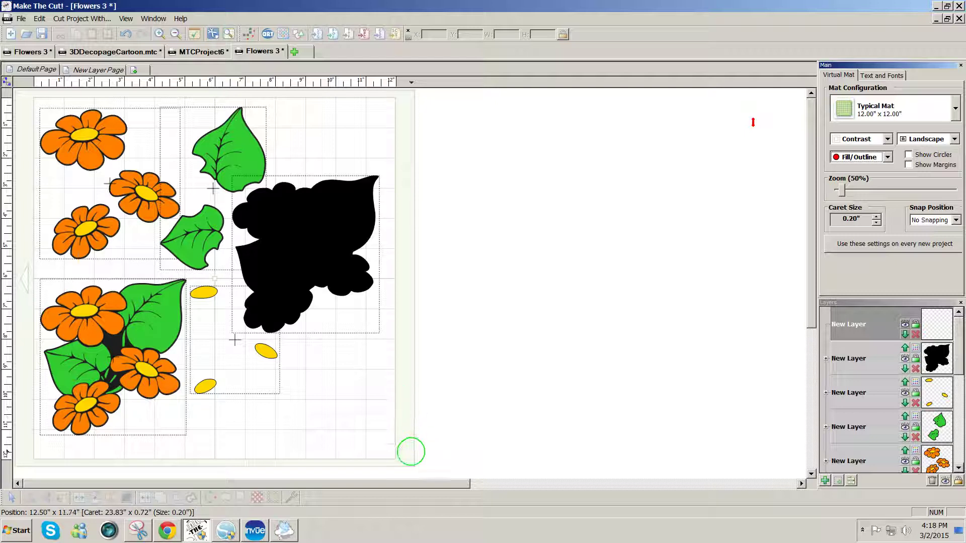
# Export all the shapes on the mat as a PNG raster file, overwriting 3DDecoupageFlower_Jf.png on the Desktop.
pyautogui.moveTo(414, 450); pyautogui.dragTo(35, 92)
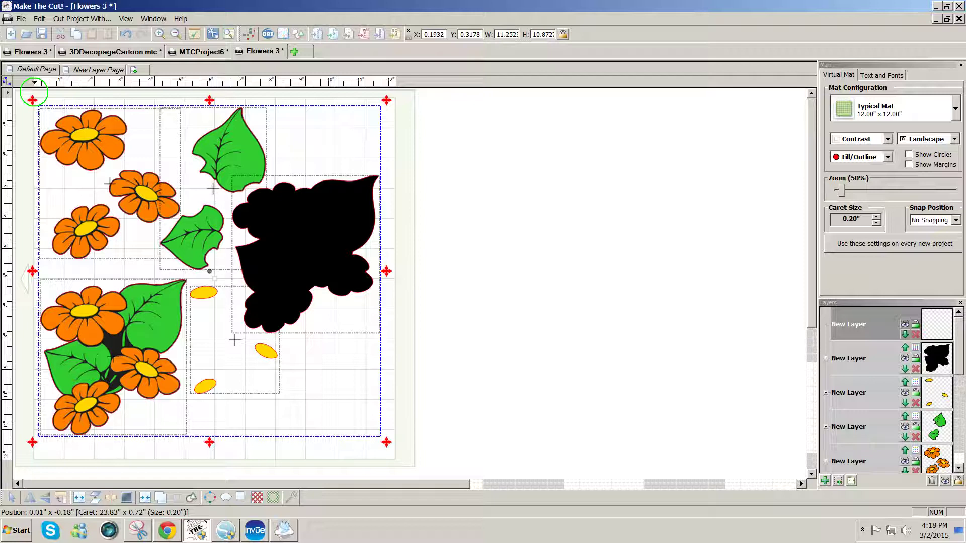
pyautogui.click(21, 18)
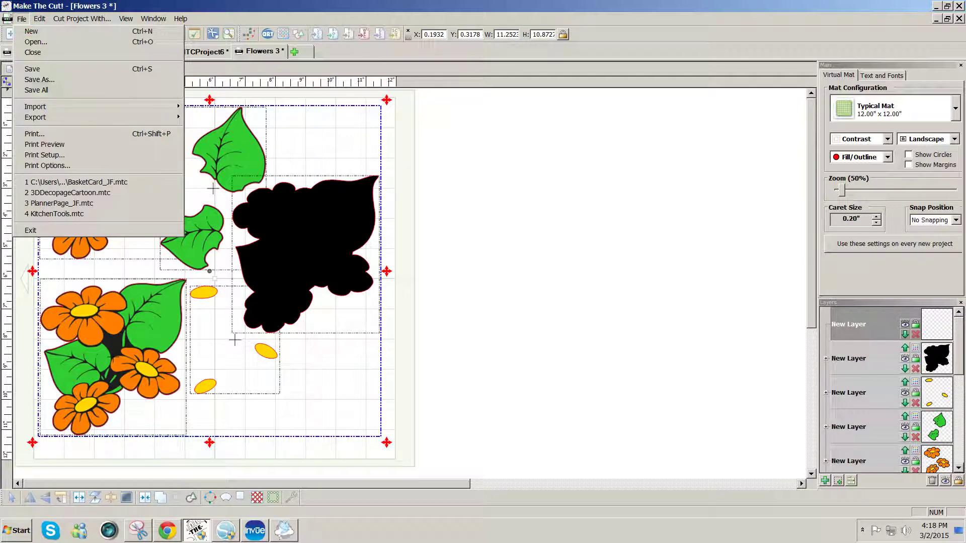
pyautogui.moveTo(43, 117)
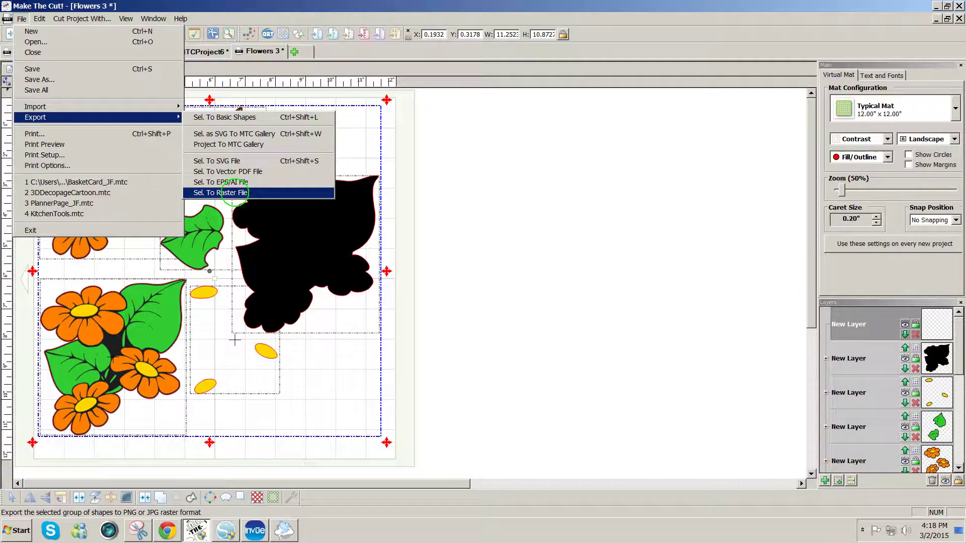
pyautogui.click(235, 193)
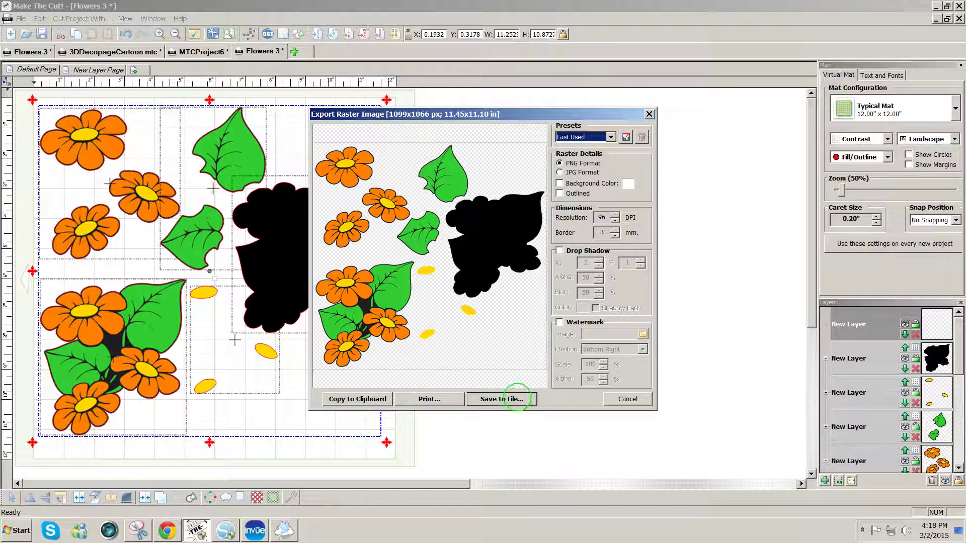
pyautogui.click(517, 399)
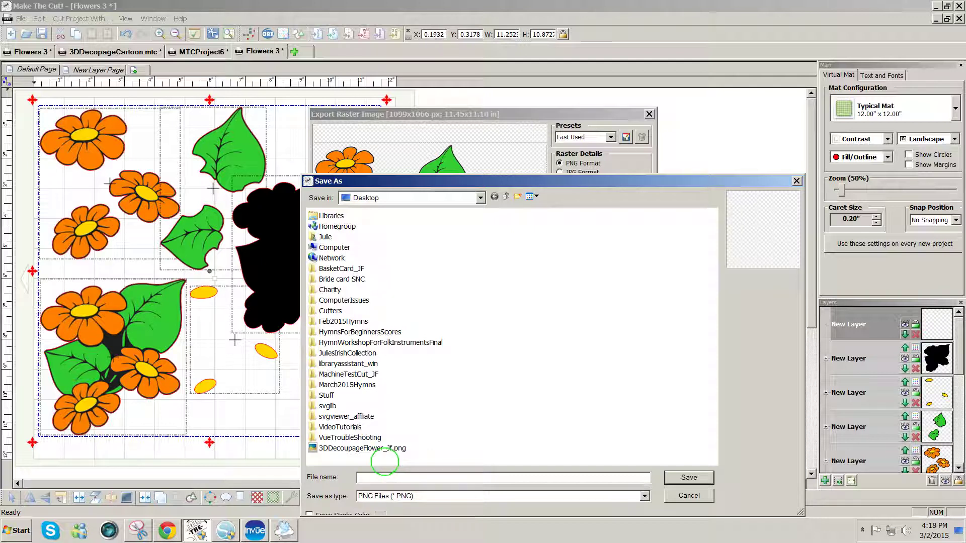
pyautogui.click(377, 448)
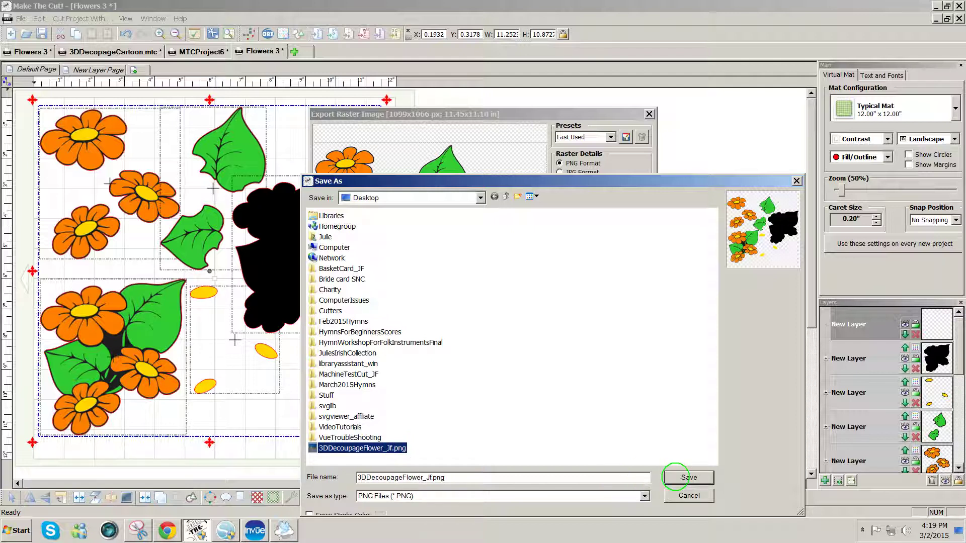
pyautogui.click(675, 477)
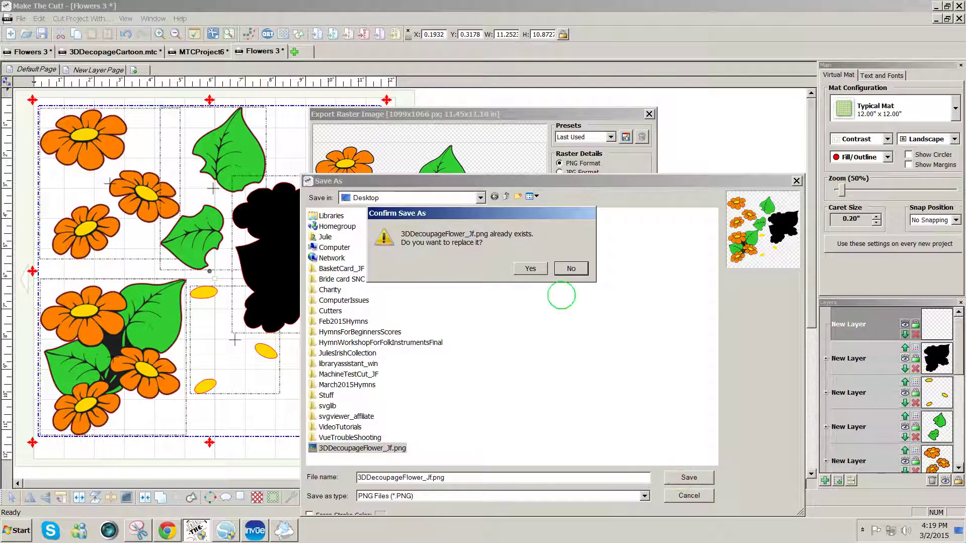
pyautogui.click(529, 268)
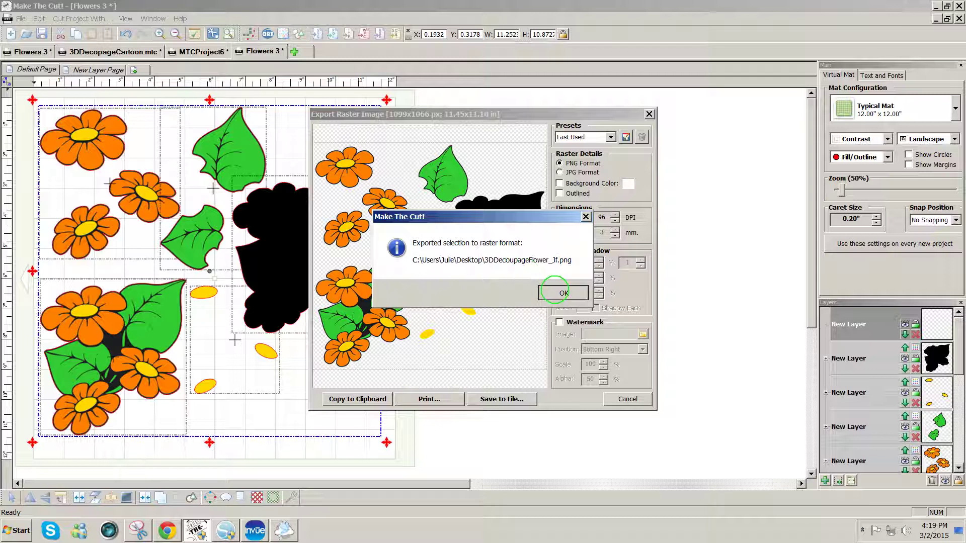
pyautogui.click(558, 292)
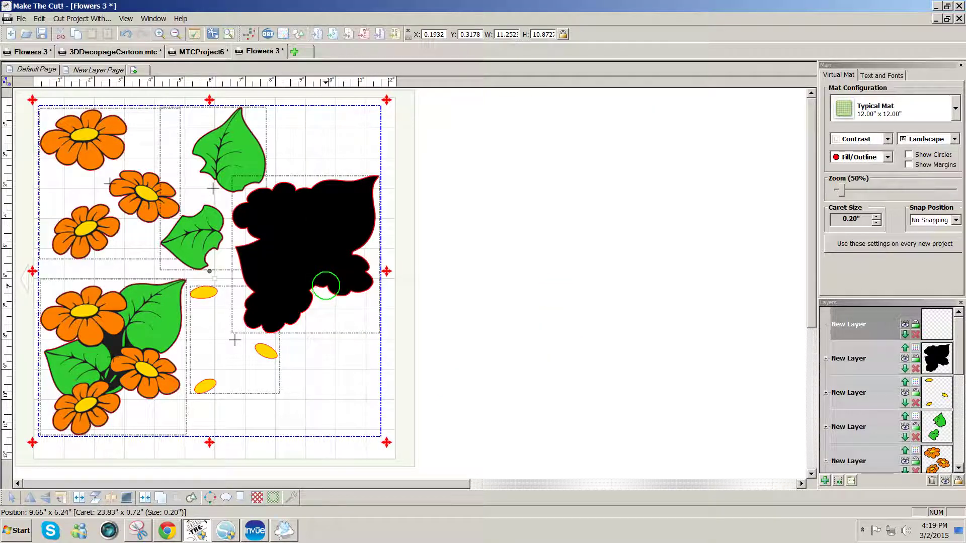
# Duplicate all the flower, leaf and shadow shapes and place the copy beside the mat's right edge.
pyautogui.click(401, 325)
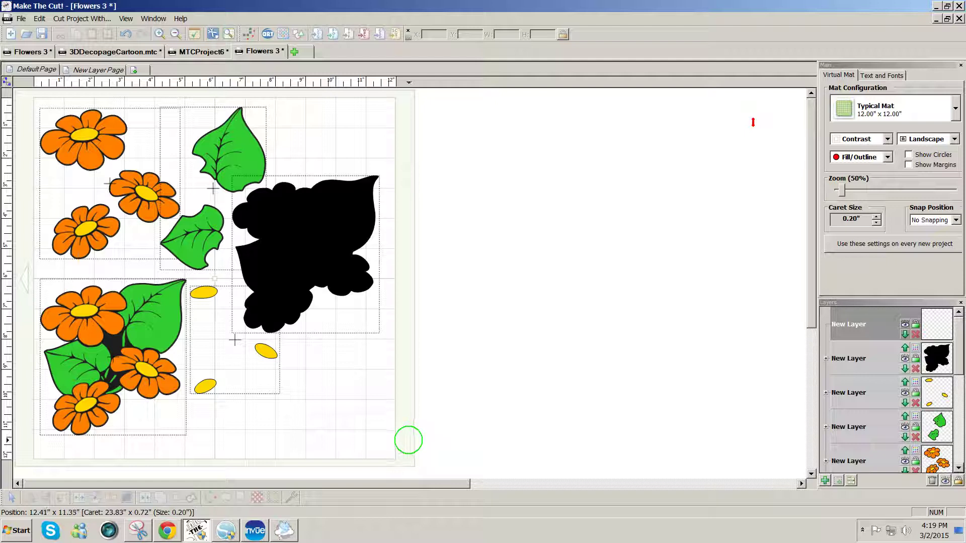
pyautogui.moveTo(408, 440); pyautogui.dragTo(23, 98)
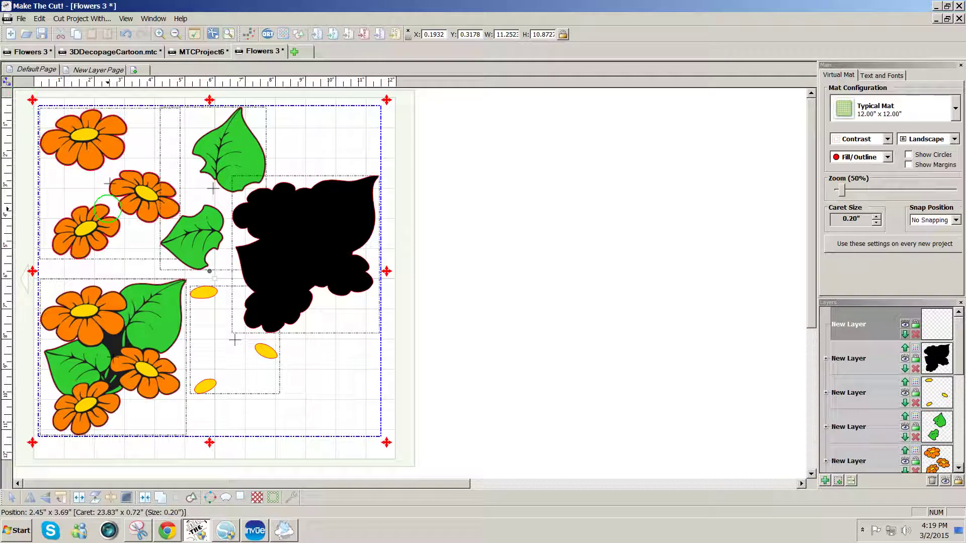
pyautogui.moveTo(107, 207); pyautogui.dragTo(465, 216)
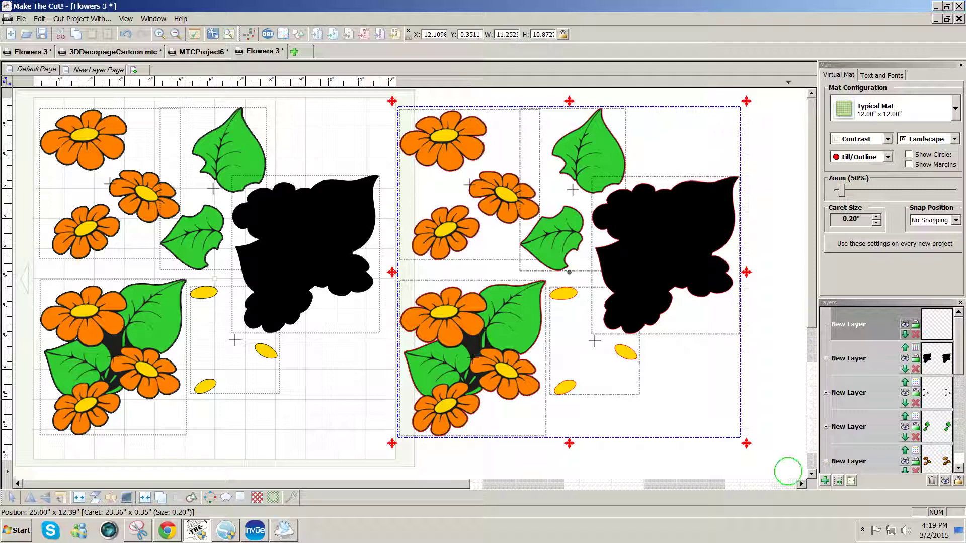
# Put the copied shapes on a new layer of their own and color that layer black.
pyautogui.click(838, 482)
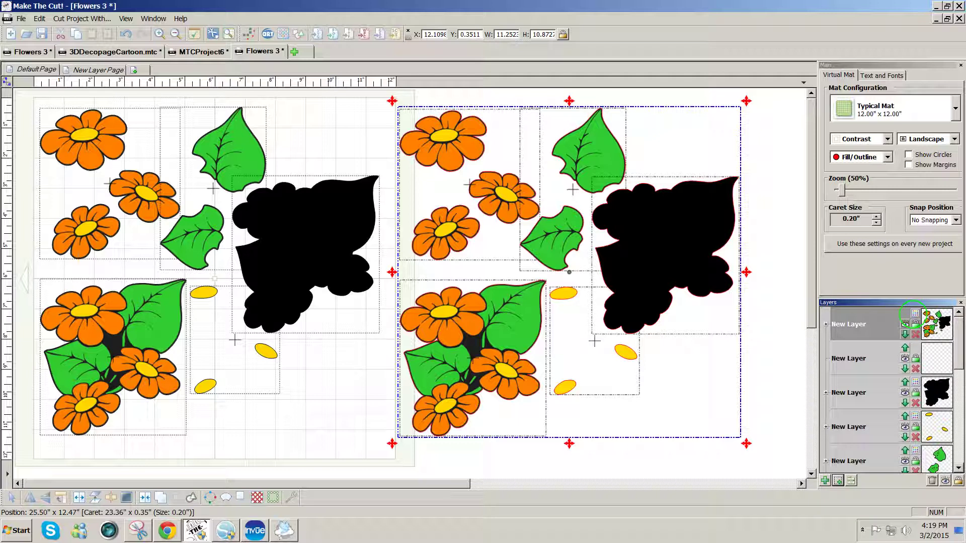
pyautogui.click(913, 314)
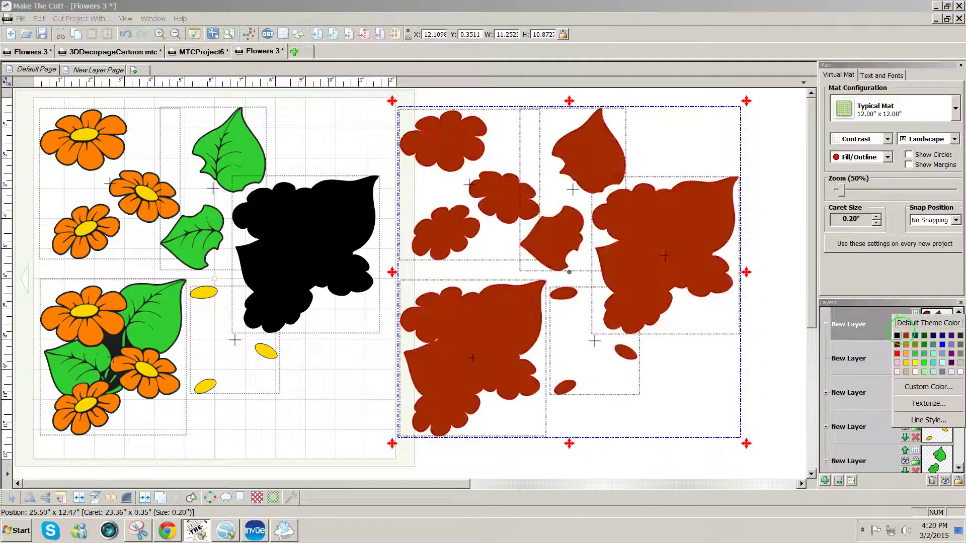
pyautogui.click(896, 336)
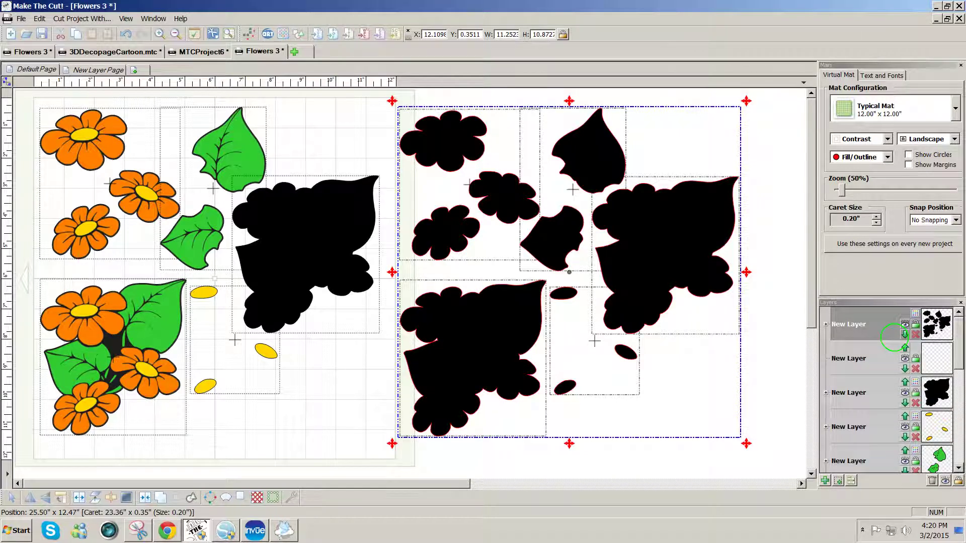
pyautogui.click(776, 373)
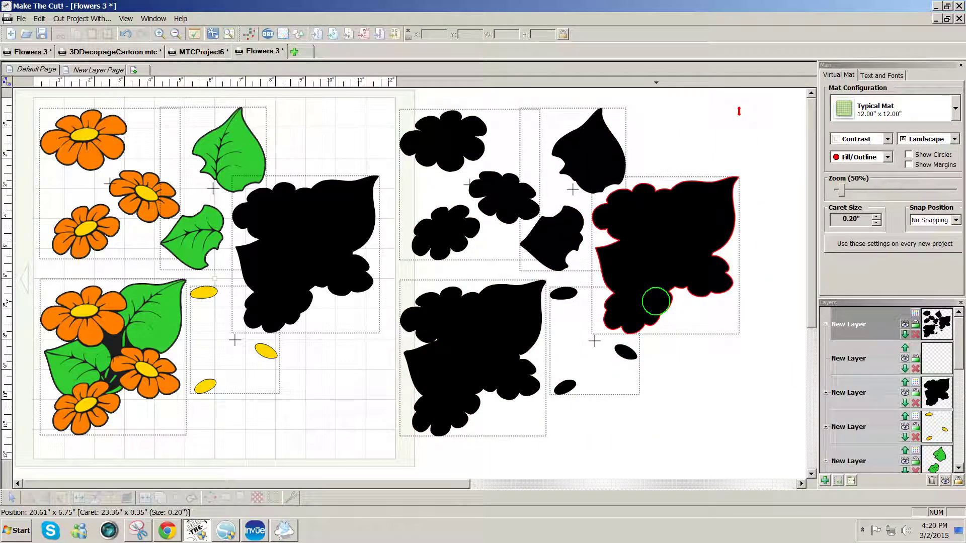
# Scale all the black copied shapes proportionally to 80% of their width.
pyautogui.moveTo(775, 453); pyautogui.dragTo(389, 80)
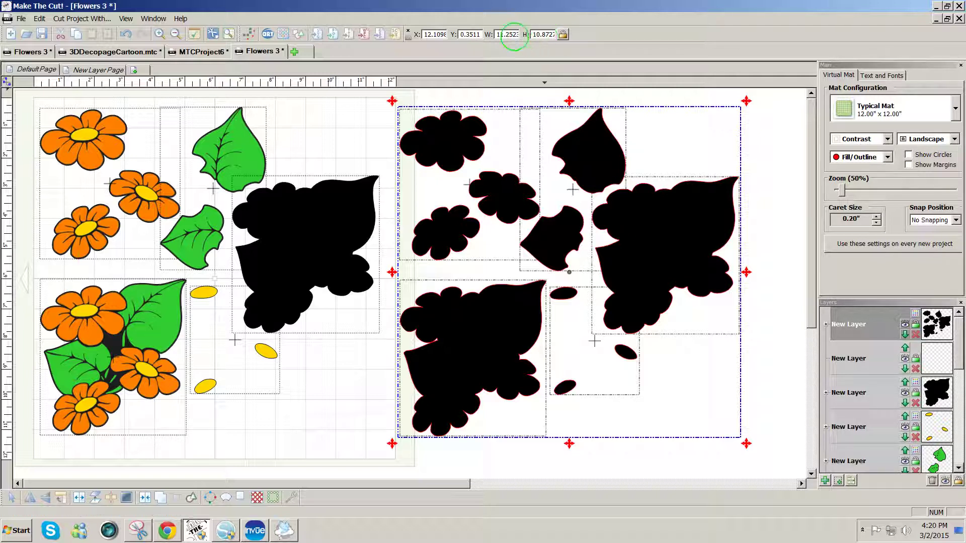
pyautogui.doubleClick(497, 34)
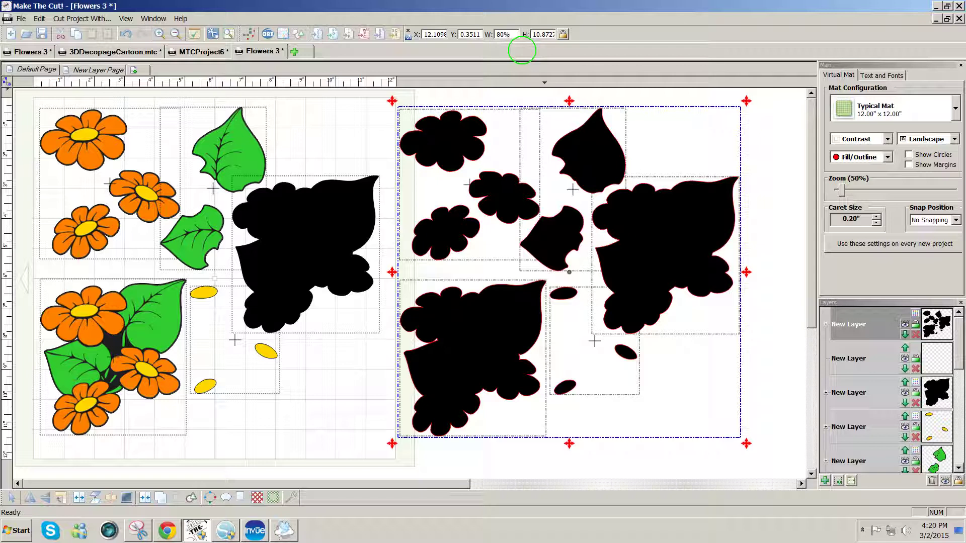
pyautogui.press('Return')
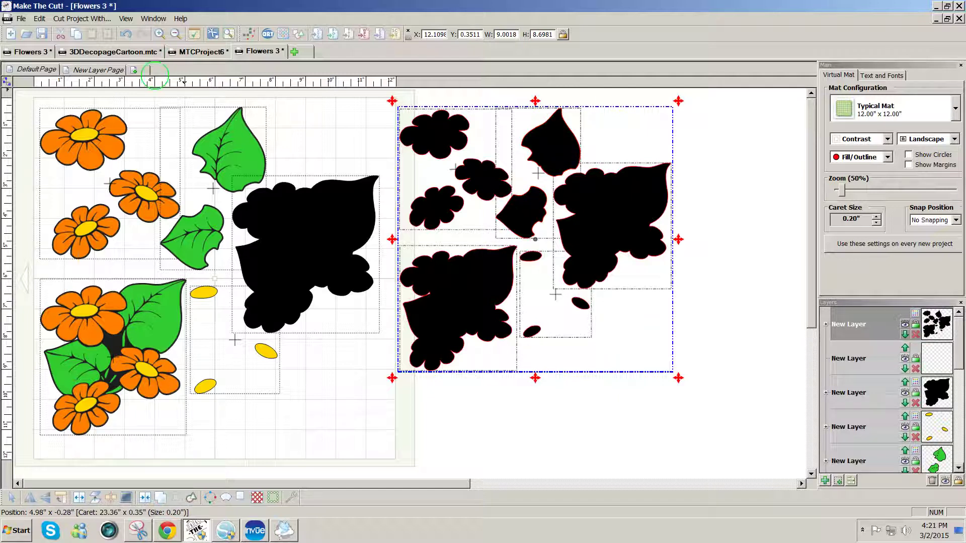
# Export the black shapes as an SVG named 3DDecoupageflowerBlk_JF on the Desktop, replacing the existing file, and deselect them.
pyautogui.click(21, 19)
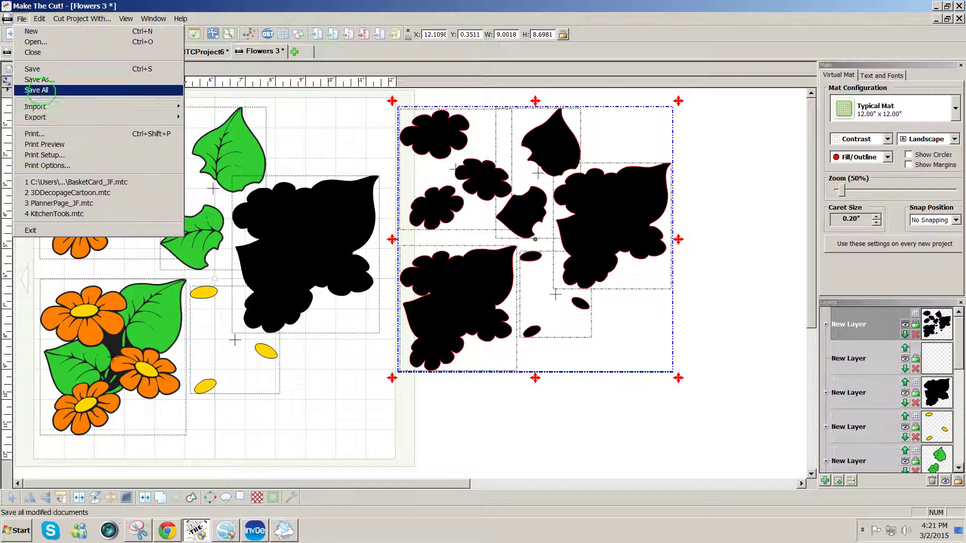
pyautogui.moveTo(35, 117)
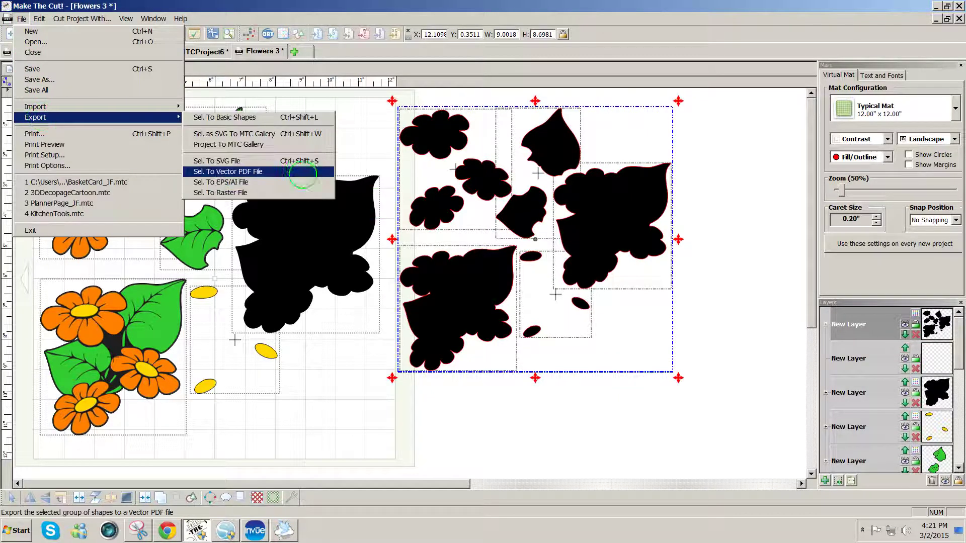
pyautogui.click(300, 162)
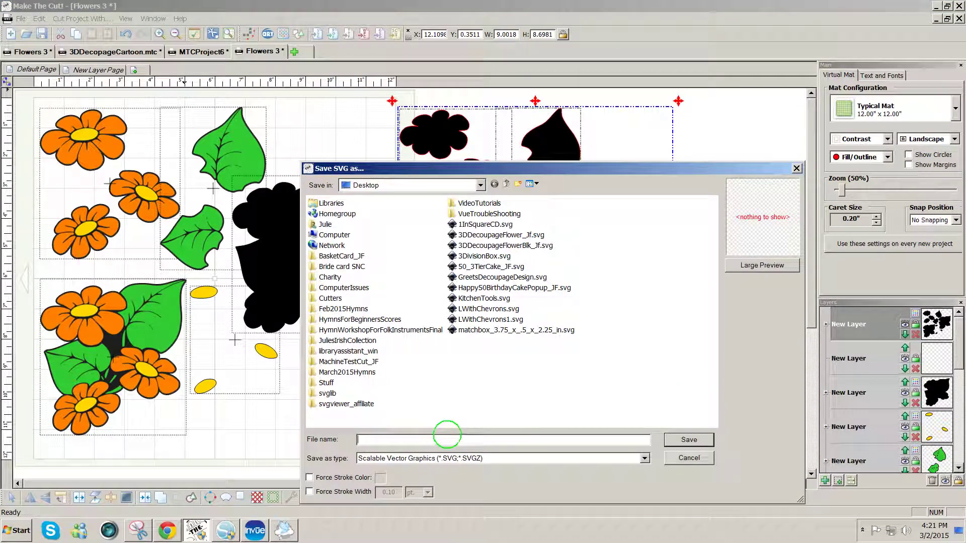
pyautogui.write('3')
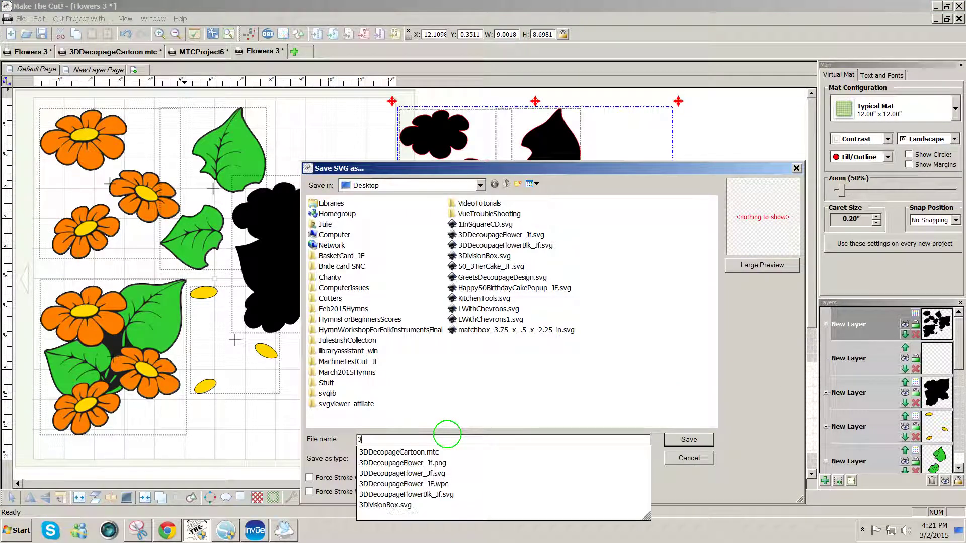
pyautogui.write('DDecoupageflowe')
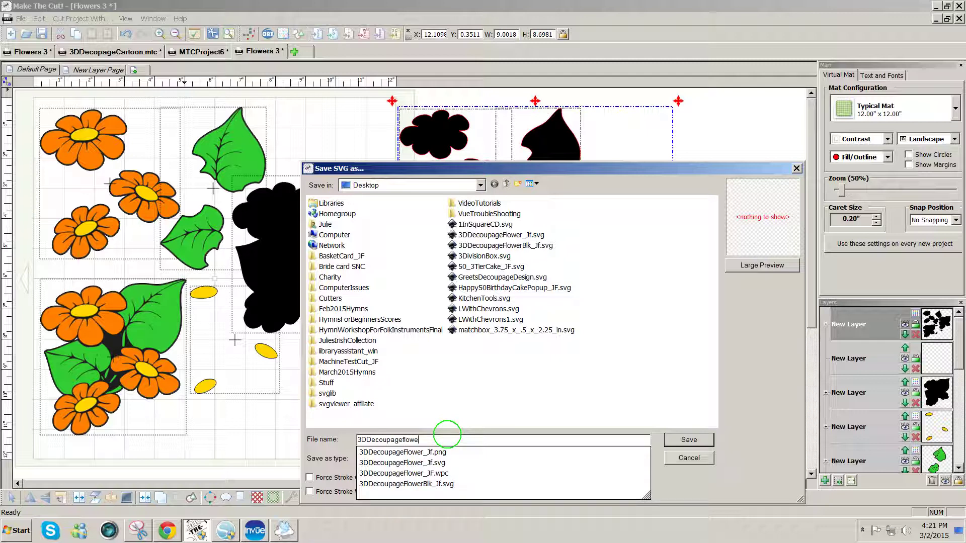
pyautogui.write('rBlk_JF')
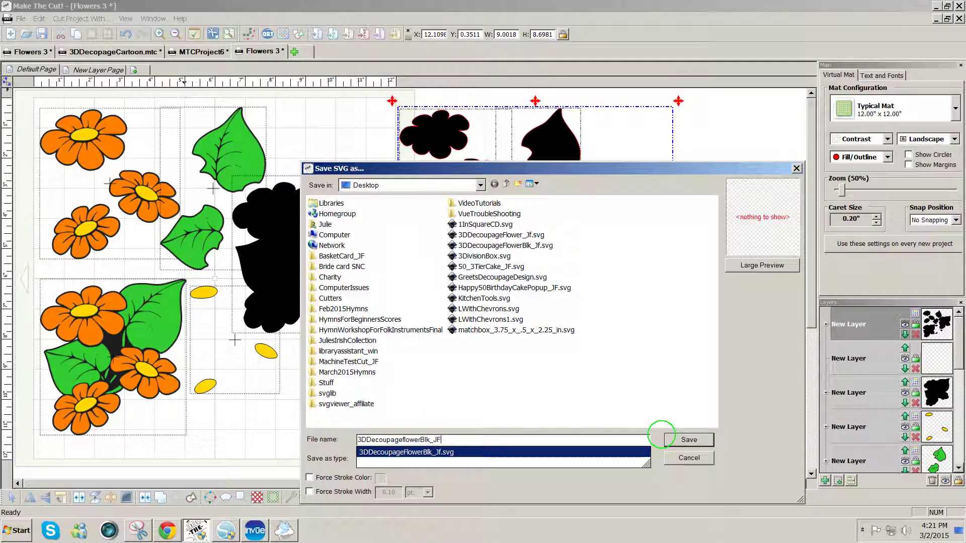
pyautogui.click(676, 436)
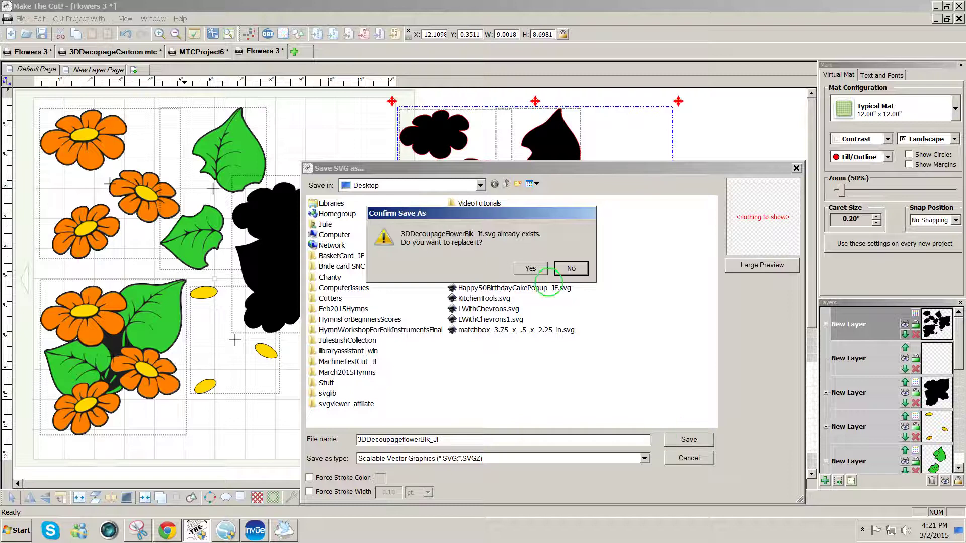
pyautogui.click(531, 268)
pyautogui.click(566, 288)
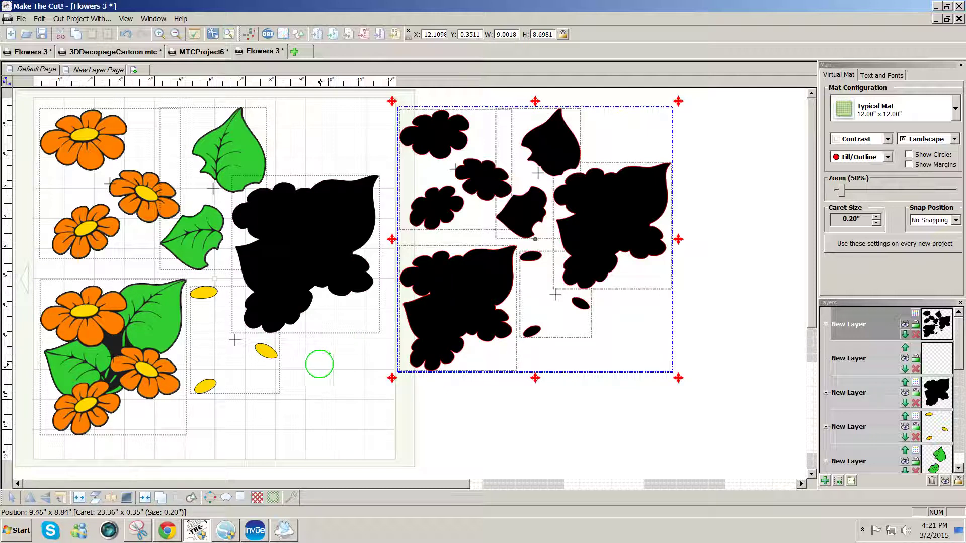
pyautogui.click(318, 390)
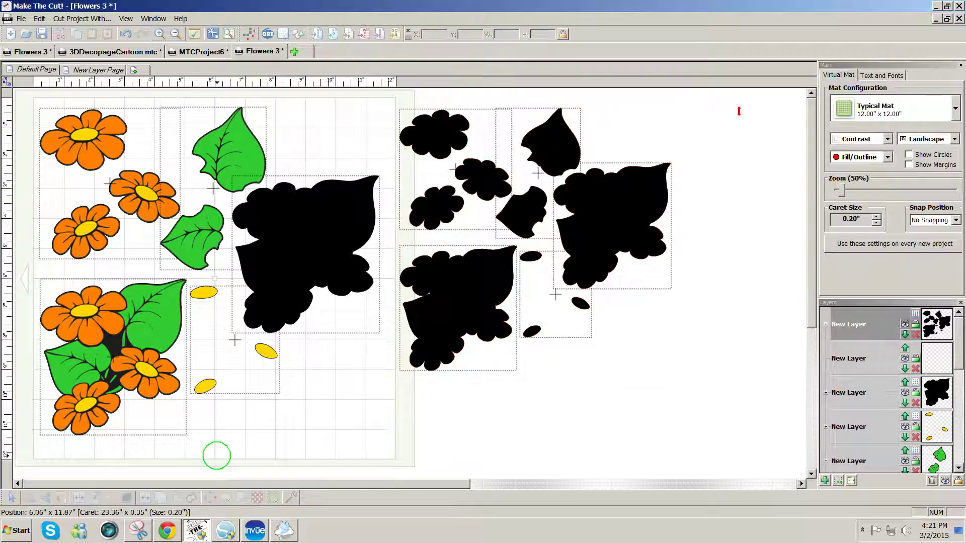
# Switch to Silhouette Studio and delete all the existing flower artwork from the 3DDecoupageFlower_Jf page.
pyautogui.click(226, 532)
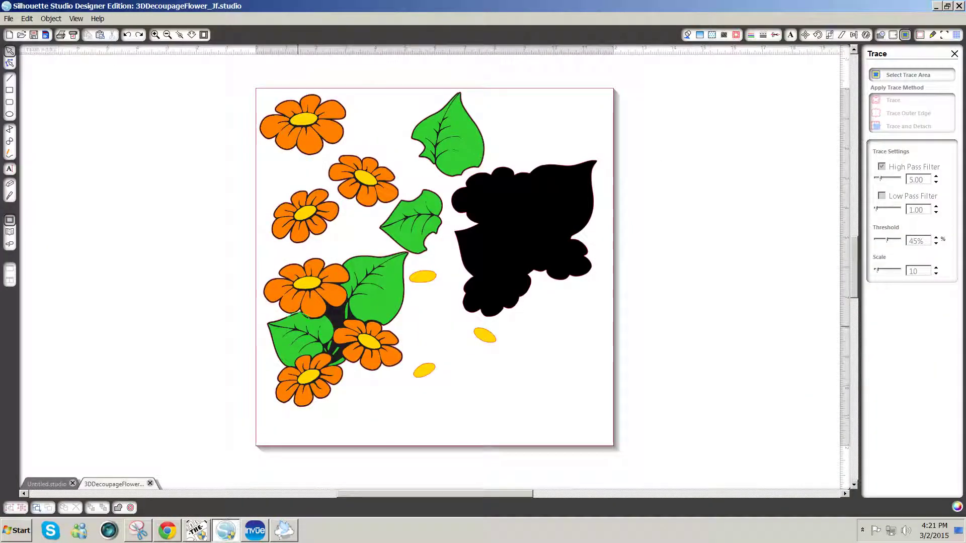
pyautogui.moveTo(237, 77); pyautogui.dragTo(632, 451)
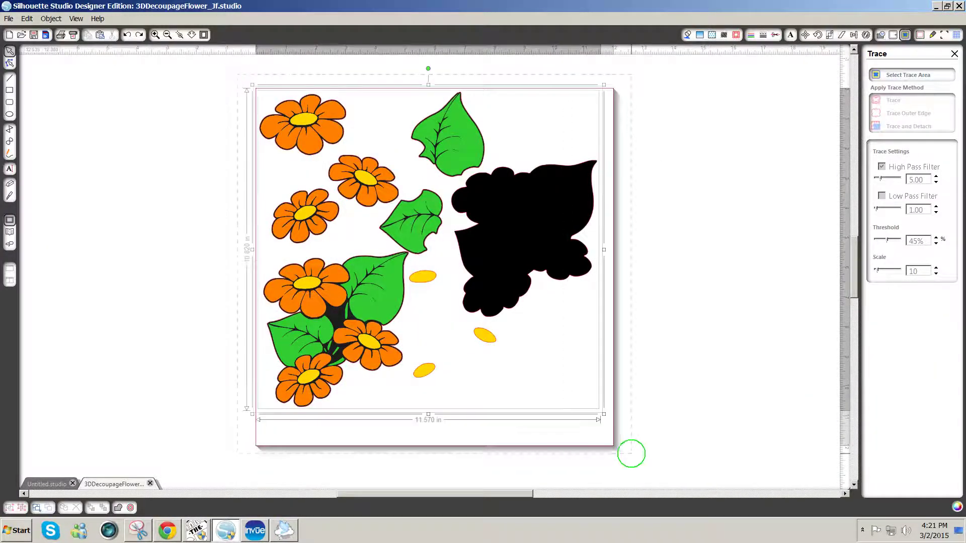
pyautogui.press('Delete')
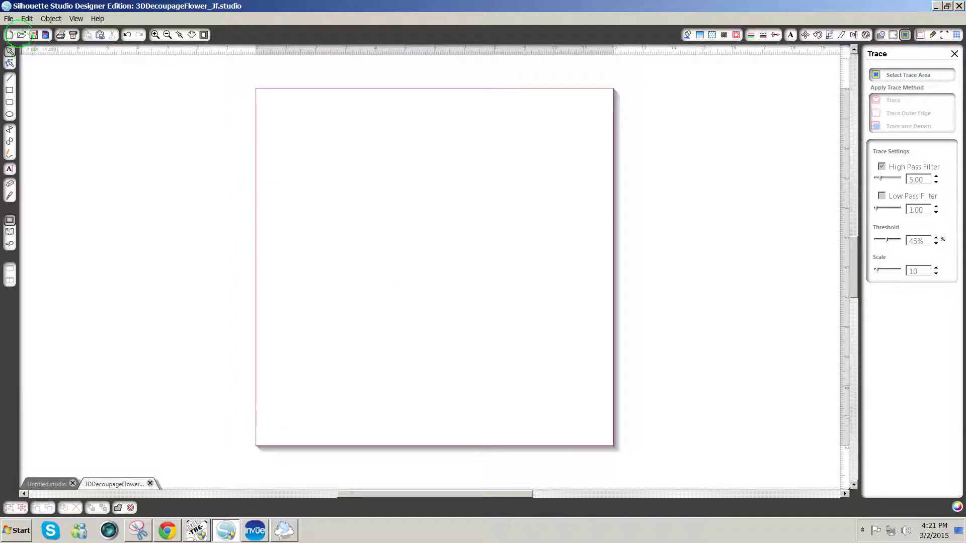
# Open the PNG file 3DDecoupageFlower_Jf.png from the Desktop.
pyautogui.click(8, 19)
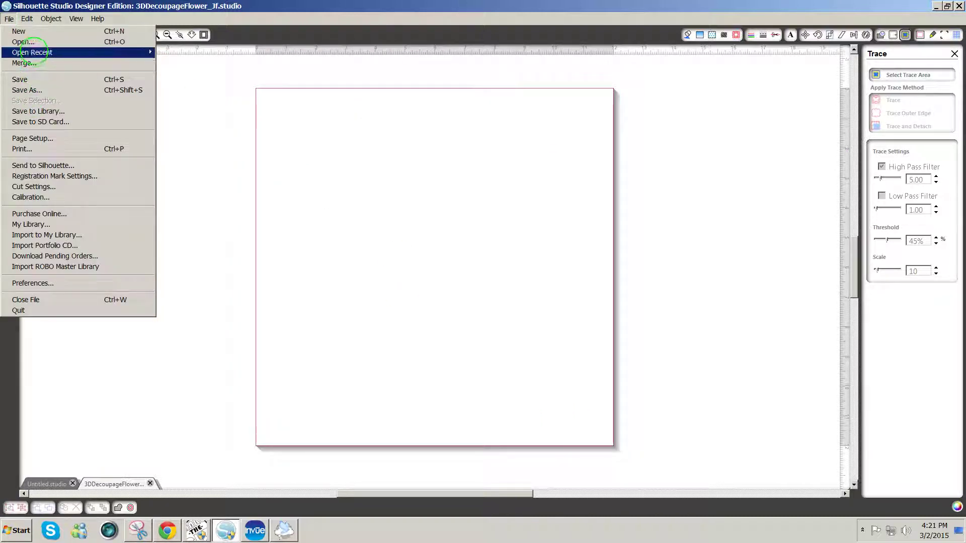
pyautogui.click(24, 42)
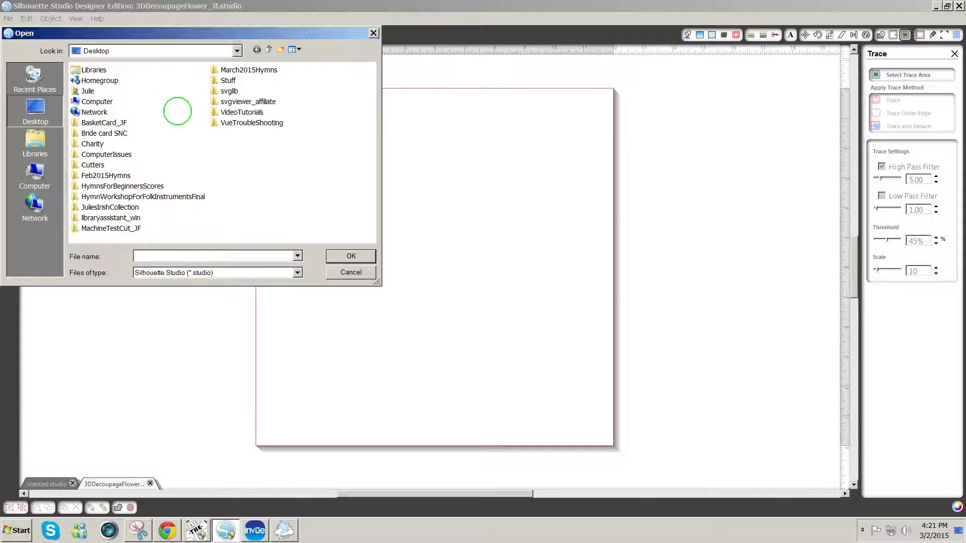
pyautogui.click(298, 272)
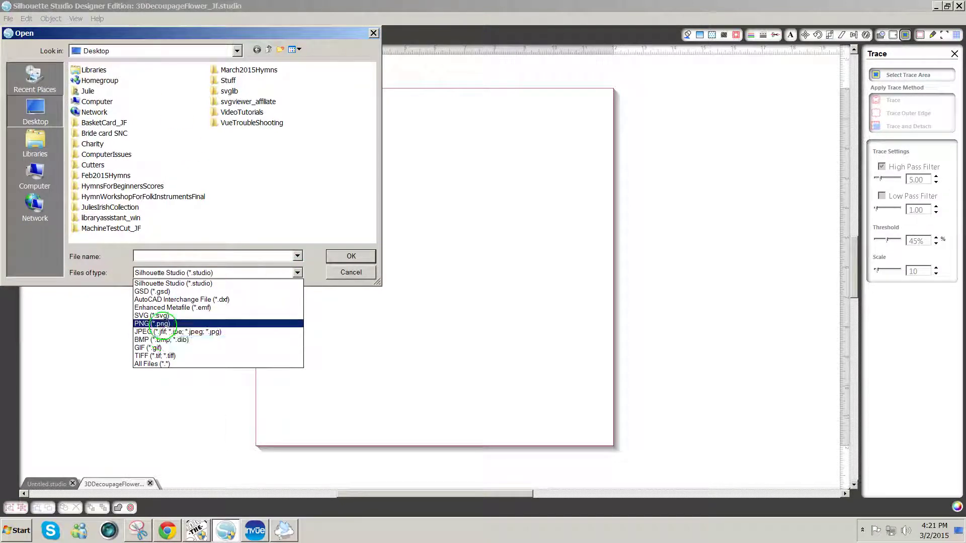
pyautogui.click(164, 323)
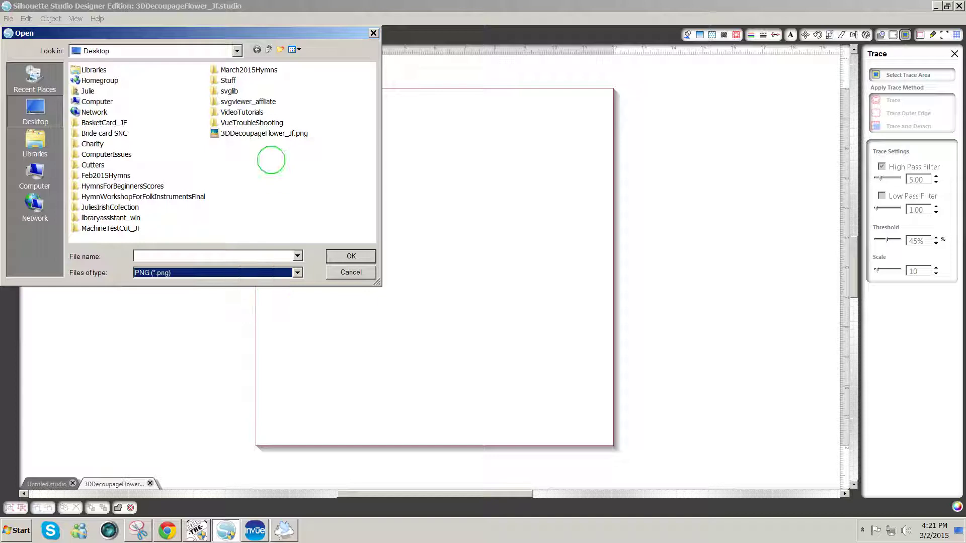
pyautogui.click(263, 133)
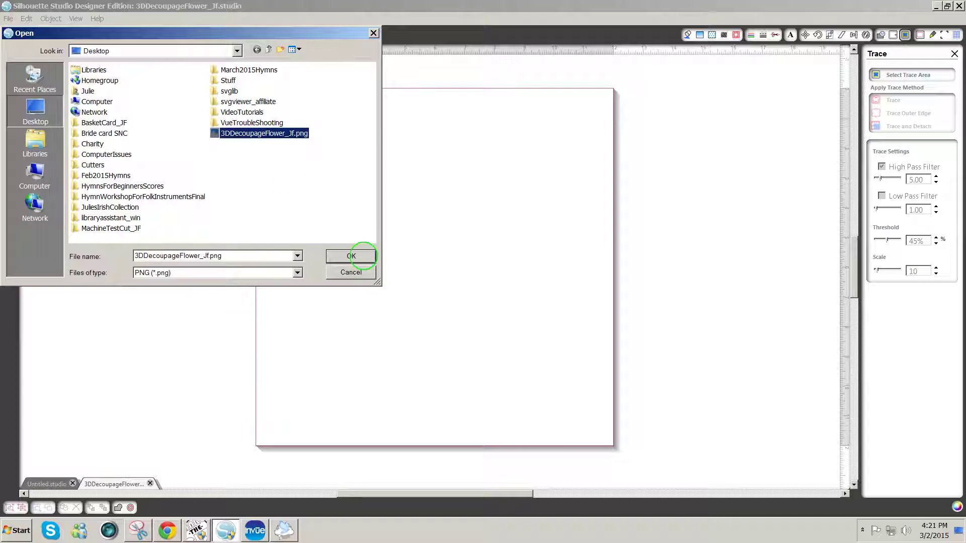
pyautogui.click(362, 256)
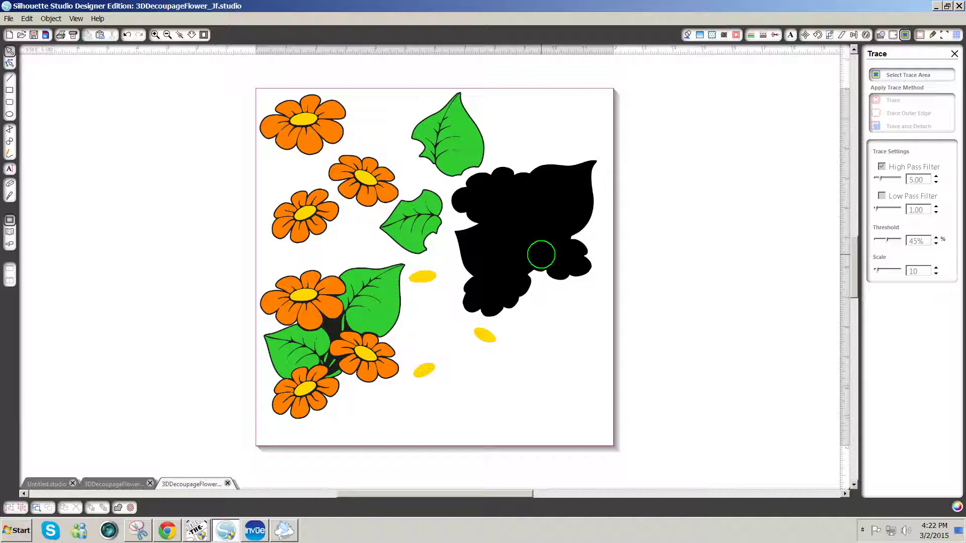
# Trace the outer edges of all the shapes in the PNG, with the trace area covering the entire image.
pyautogui.click(537, 252)
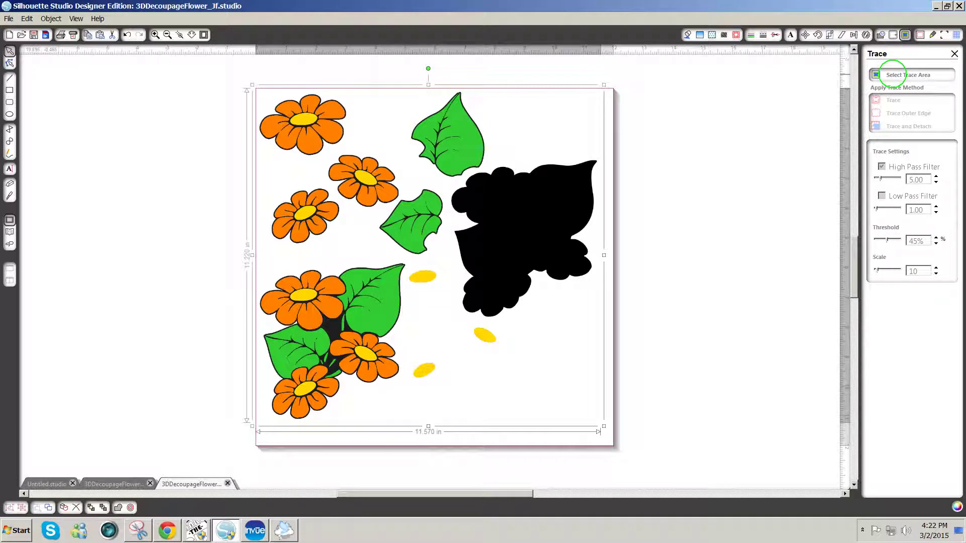
pyautogui.click(892, 75)
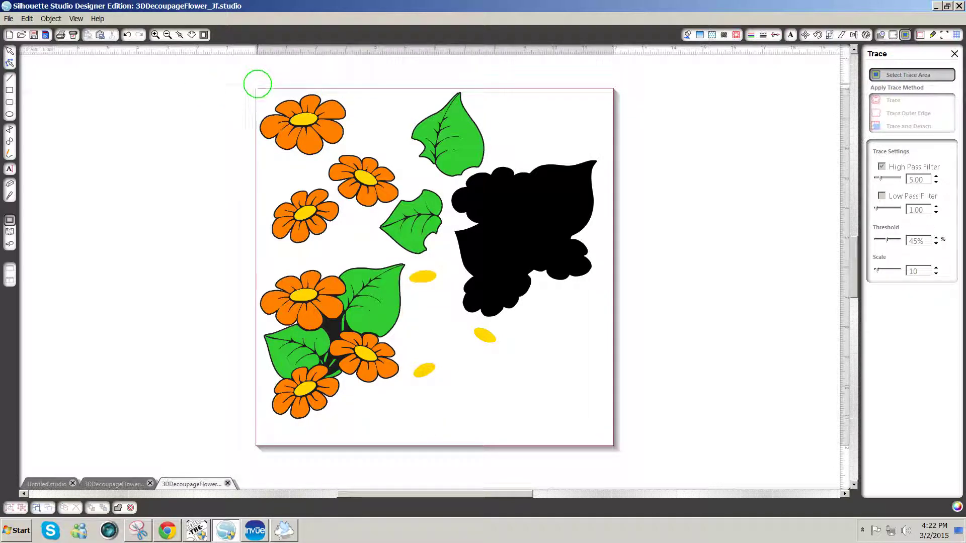
pyautogui.moveTo(256, 87)
pyautogui.mouseDown()
pyautogui.moveTo(425, 340)
pyautogui.moveTo(621, 436)
pyautogui.mouseUp()
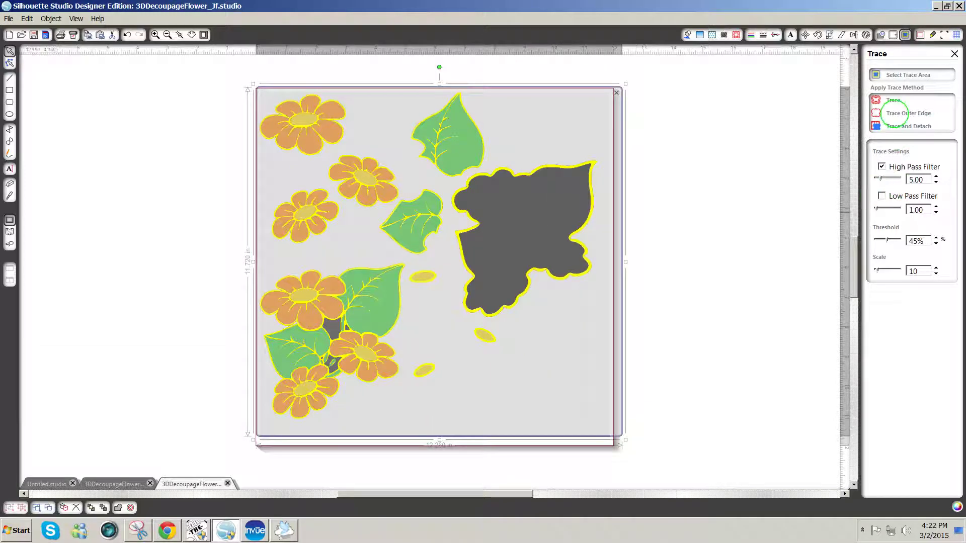
pyautogui.click(895, 113)
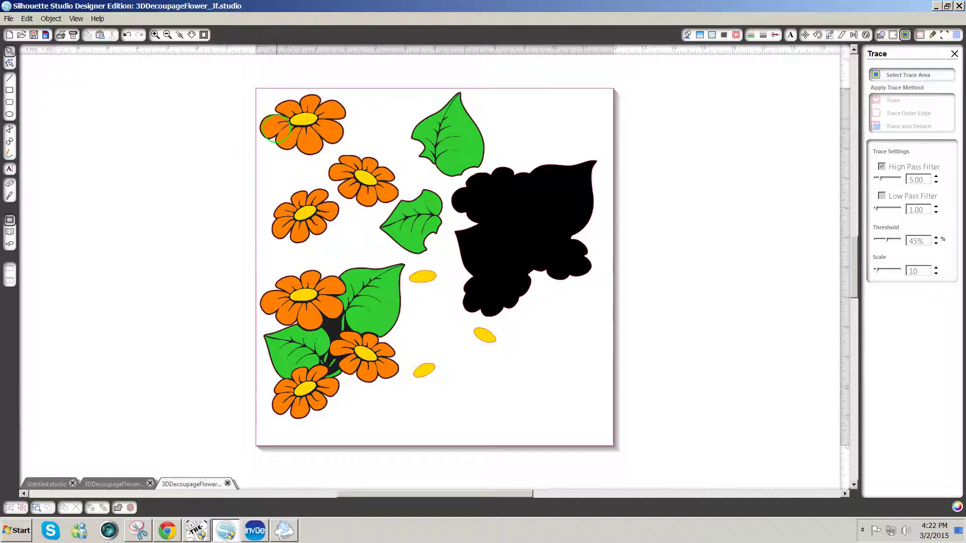
# Move the PNG image aside to inspect the traced cut lines, put it back over them and deselect it.
pyautogui.moveTo(276, 130); pyautogui.dragTo(601, 140)
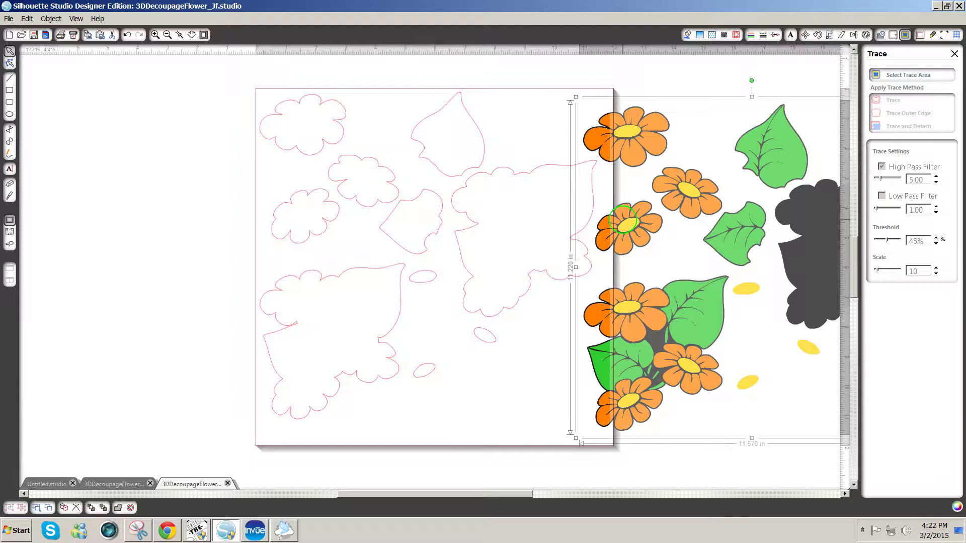
pyautogui.moveTo(622, 217)
pyautogui.mouseDown()
pyautogui.moveTo(340, 216)
pyautogui.moveTo(300, 206)
pyautogui.mouseUp()
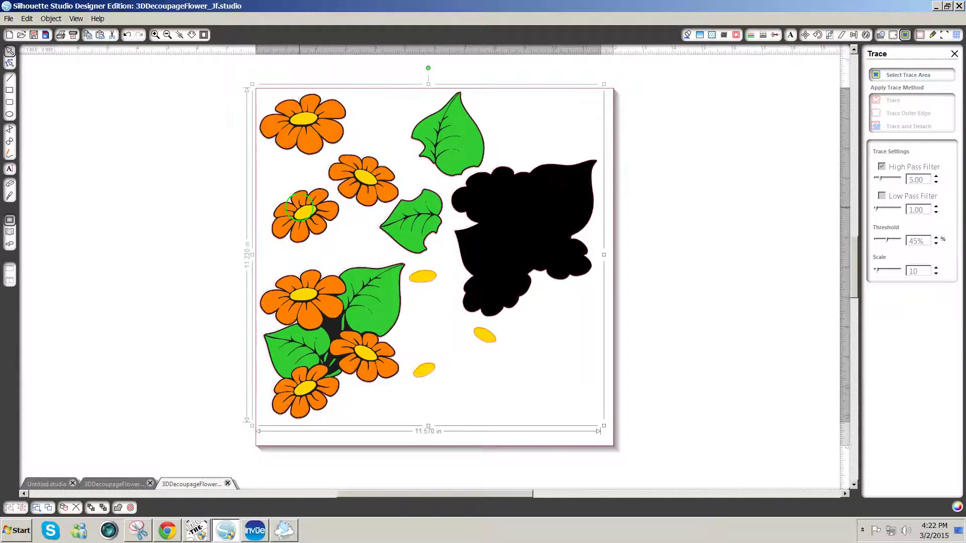
pyautogui.click(663, 377)
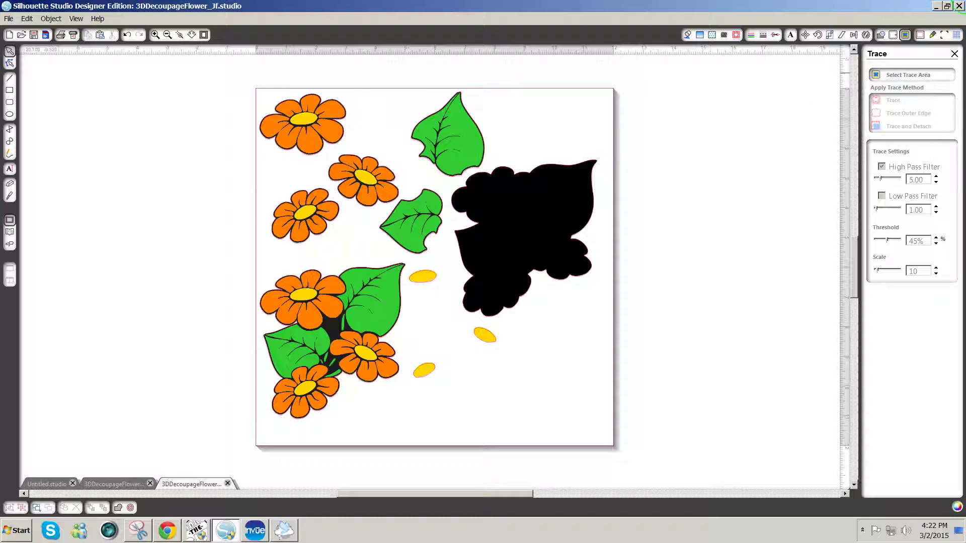
# Quit Silhouette Studio, discarding all unsaved changes, and create a new project in Cricut Design Space in Chrome.
pyautogui.click(958, 6)
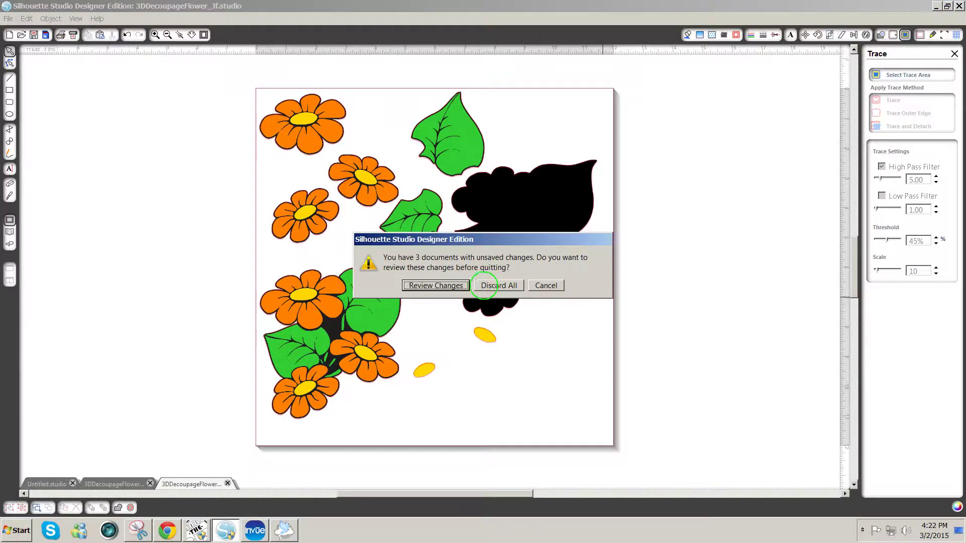
pyautogui.click(495, 284)
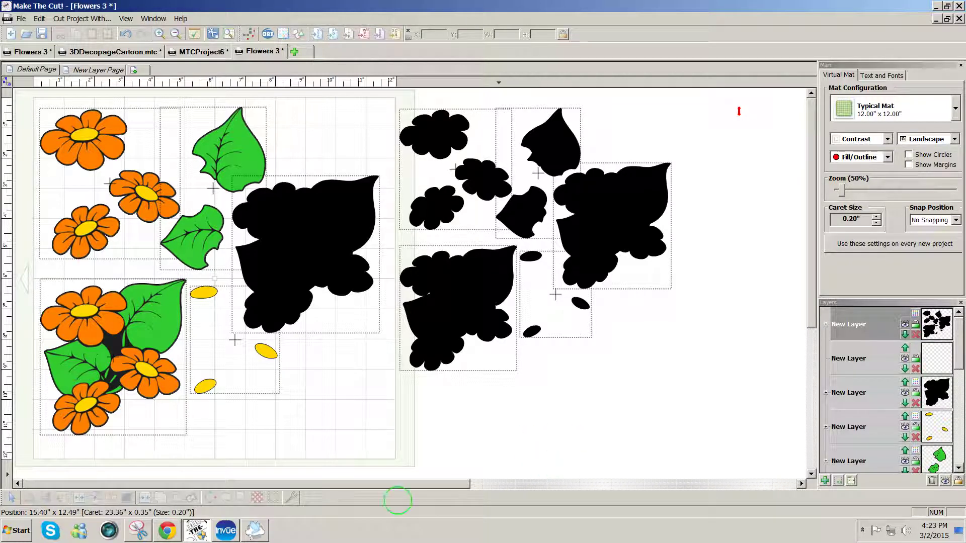
pyautogui.click(176, 538)
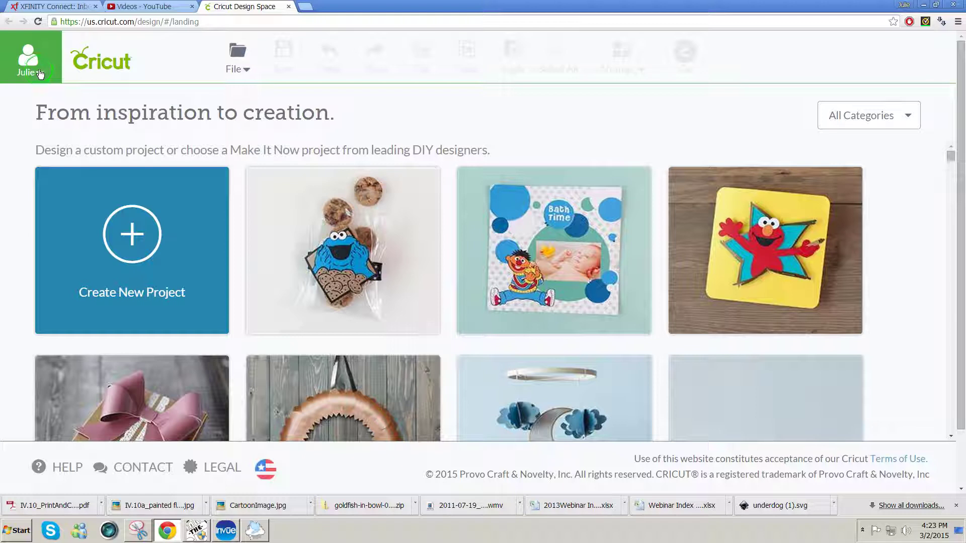
pyautogui.click(136, 246)
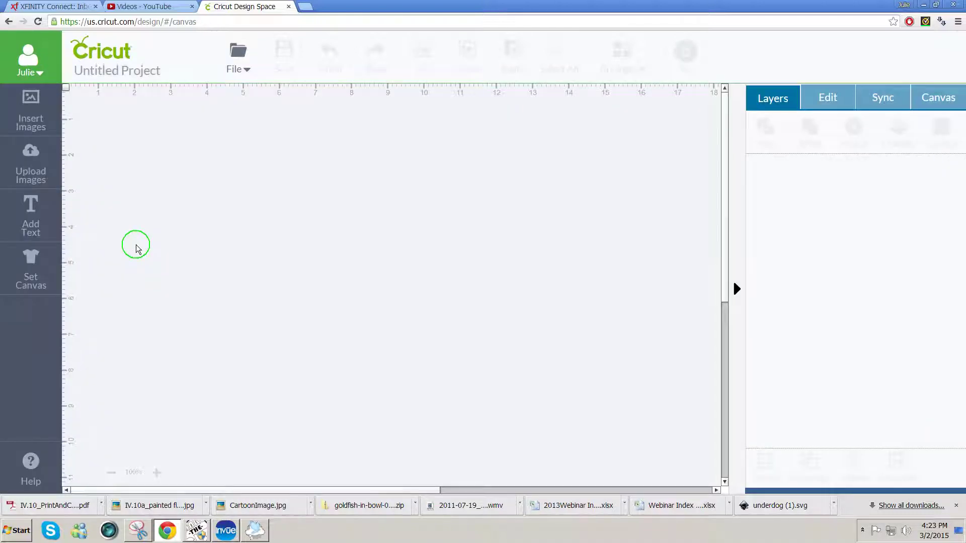
# Upload 3DDecoupageFlower_Jf.png from the Desktop as a basic image upload.
pyautogui.click(39, 178)
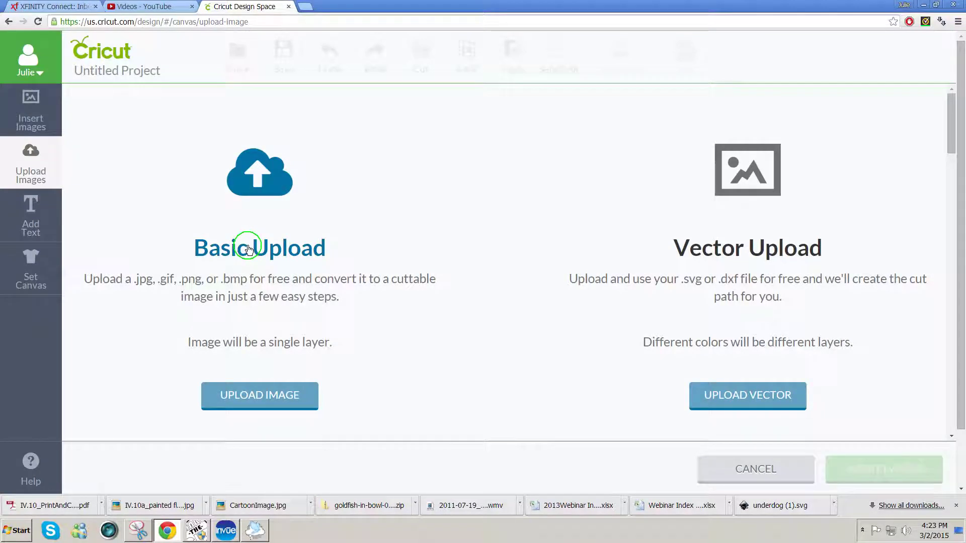
pyautogui.click(249, 250)
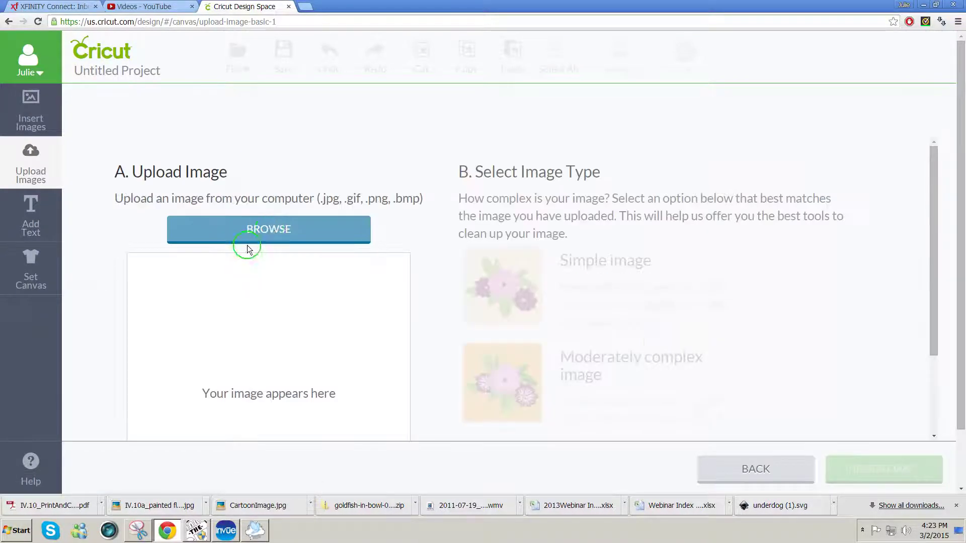
pyautogui.click(269, 229)
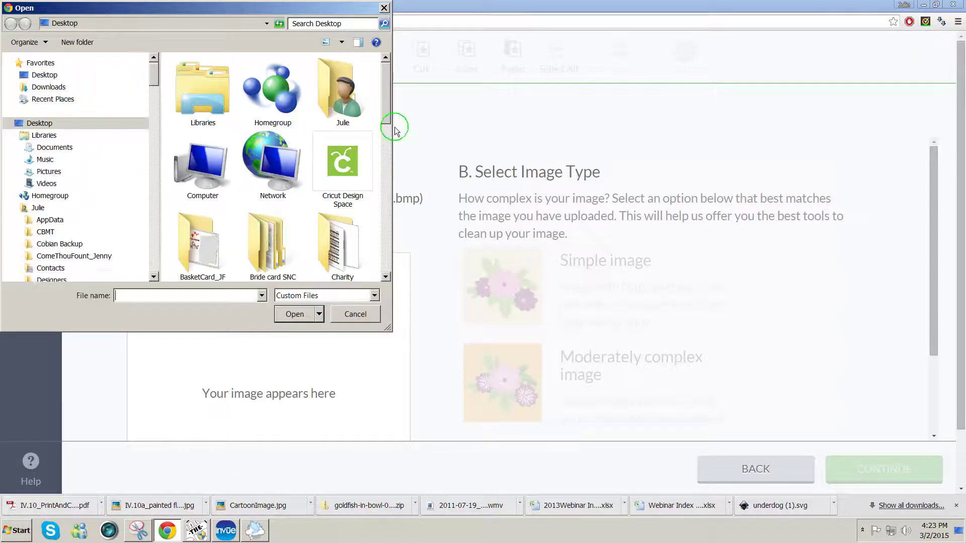
pyautogui.scroll(-5, 376, 175)
pyautogui.scroll(-10, 377, 175)
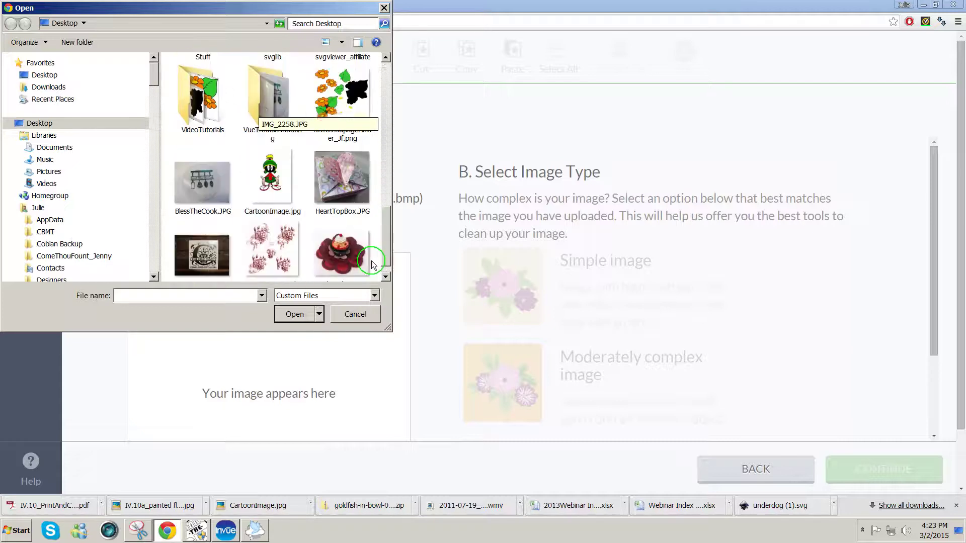
pyautogui.scroll(1, 372, 269)
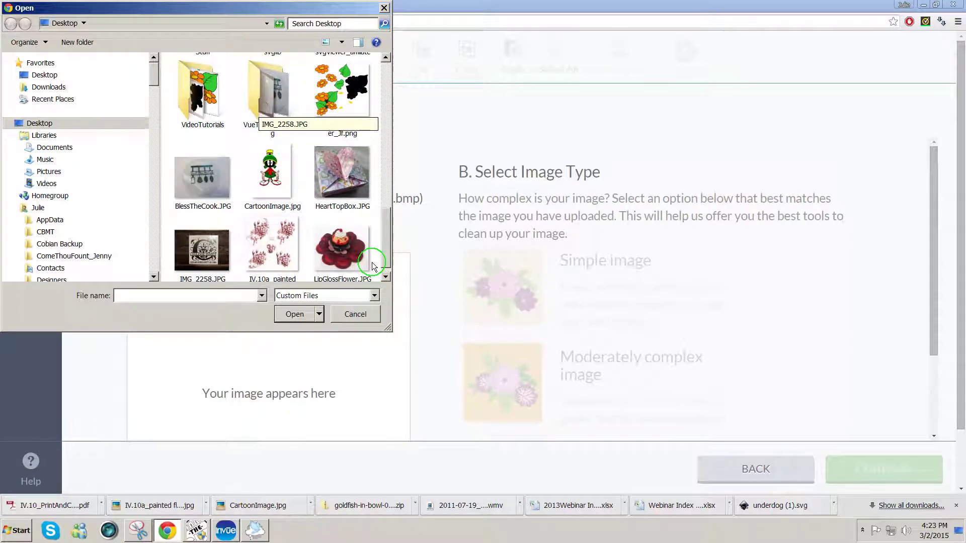
pyautogui.scroll(6, 372, 266)
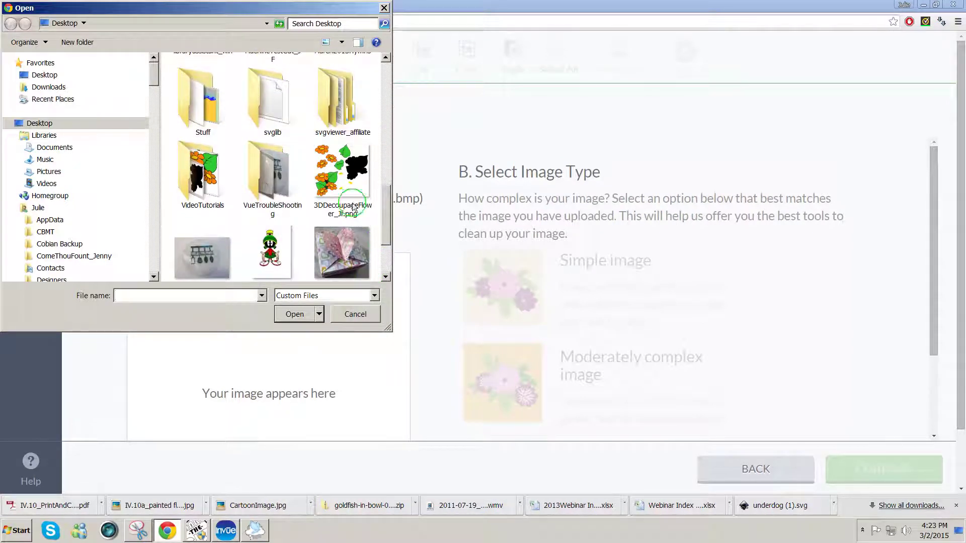
pyautogui.click(354, 208)
pyautogui.click(293, 316)
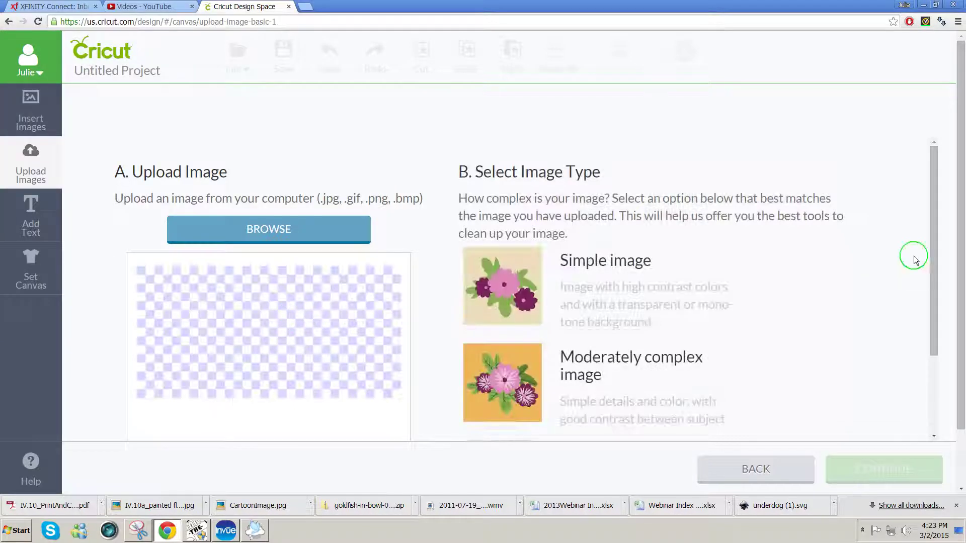
# Set the uploaded picture's type to Complex image and continue to the erase stage.
pyautogui.scroll(-3, 923, 307)
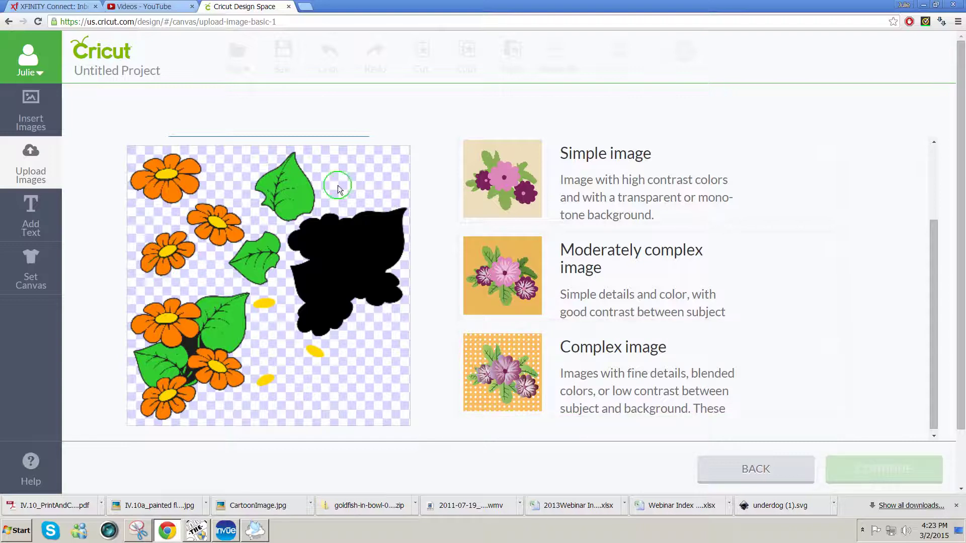
pyautogui.click(800, 342)
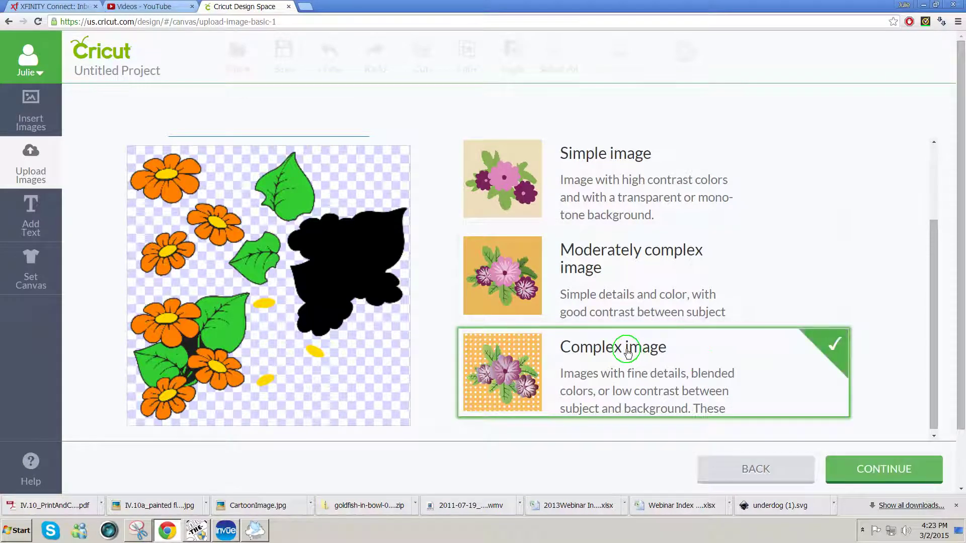
pyautogui.click(882, 470)
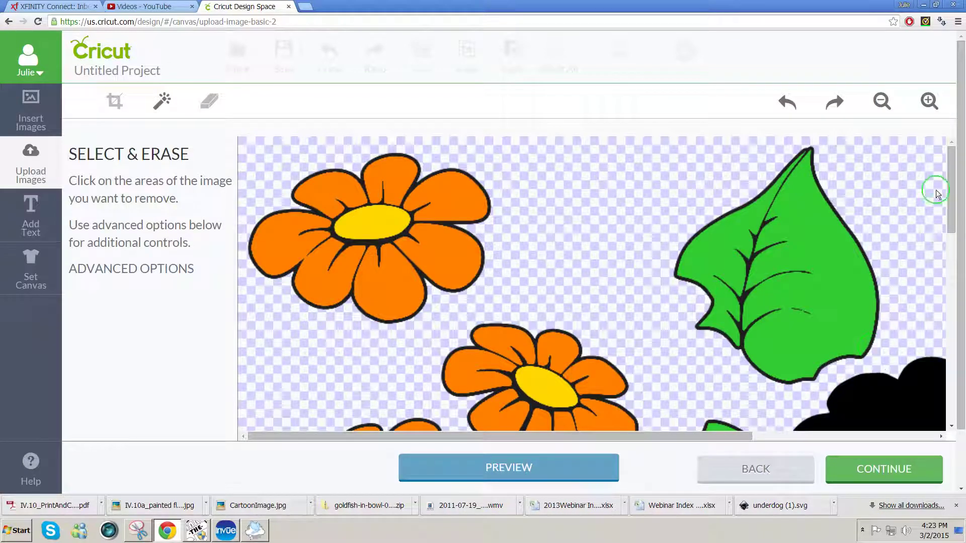
# Skip erasing and save the upload as 3DDecoupageFlower_Jf, preserving the original image within the shape for print then cut.
pyautogui.moveTo(950, 200)
pyautogui.mouseDown()
pyautogui.moveTo(930, 392)
pyautogui.moveTo(944, 339)
pyautogui.moveTo(948, 194)
pyautogui.mouseUp()
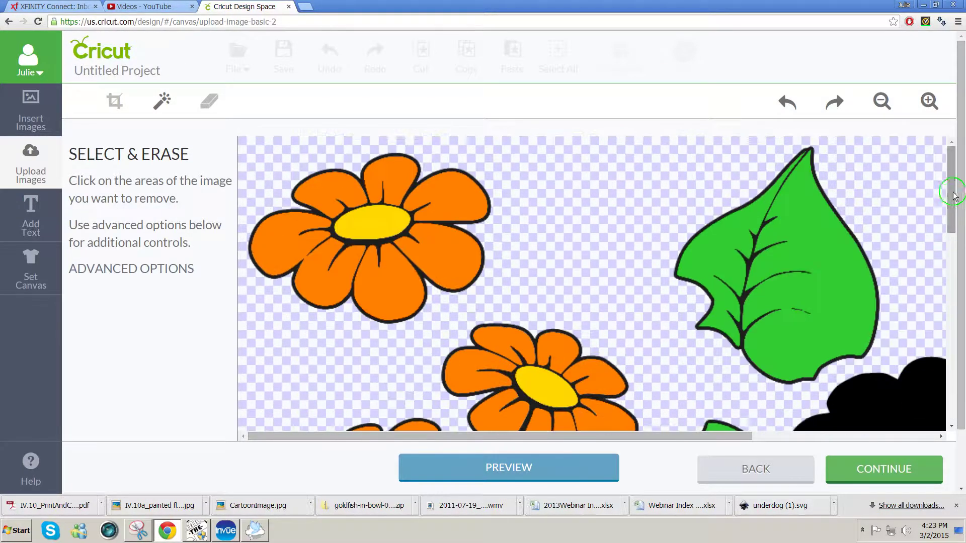
pyautogui.click(876, 471)
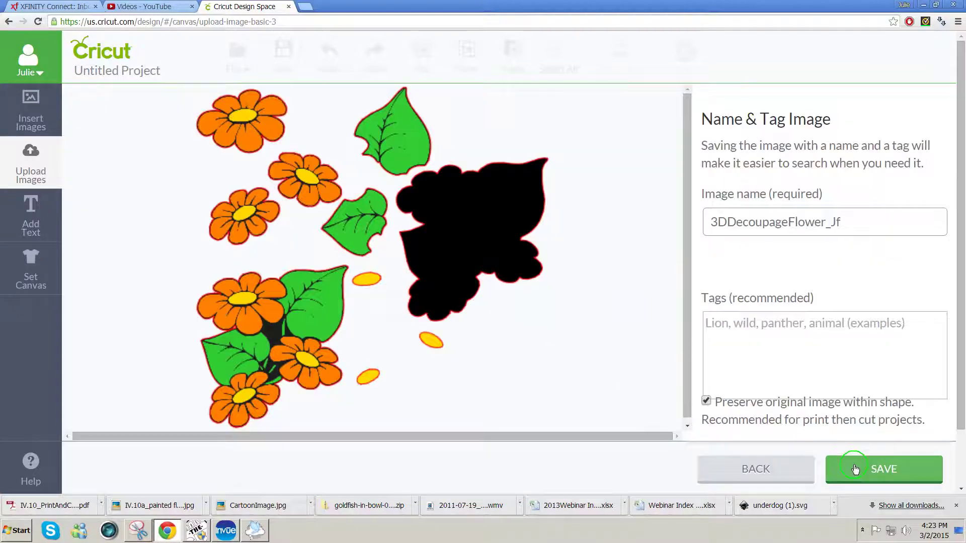
pyautogui.click(855, 469)
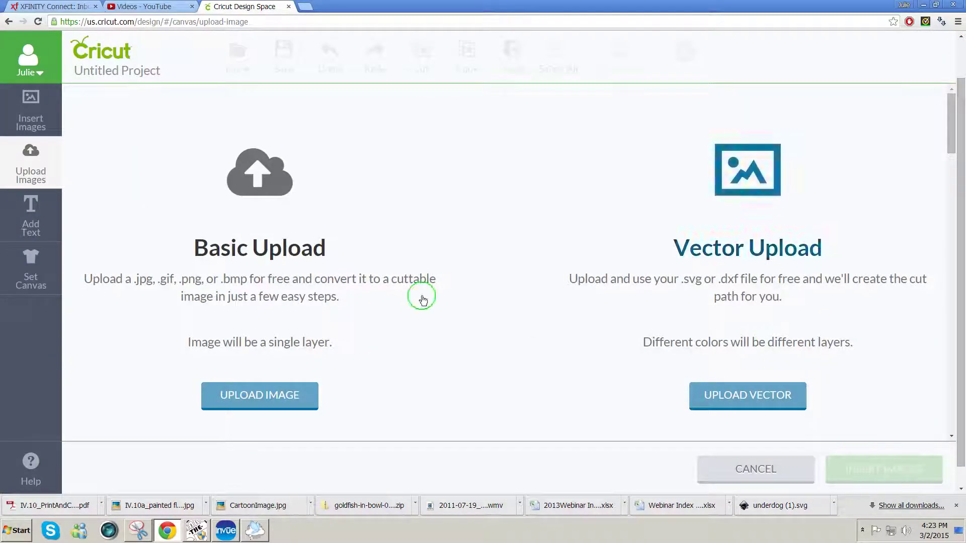
# Insert the newly saved flower decoupage image, first in the uploaded images library, onto the canvas.
pyautogui.moveTo(950, 152); pyautogui.dragTo(942, 192)
pyautogui.click(175, 241)
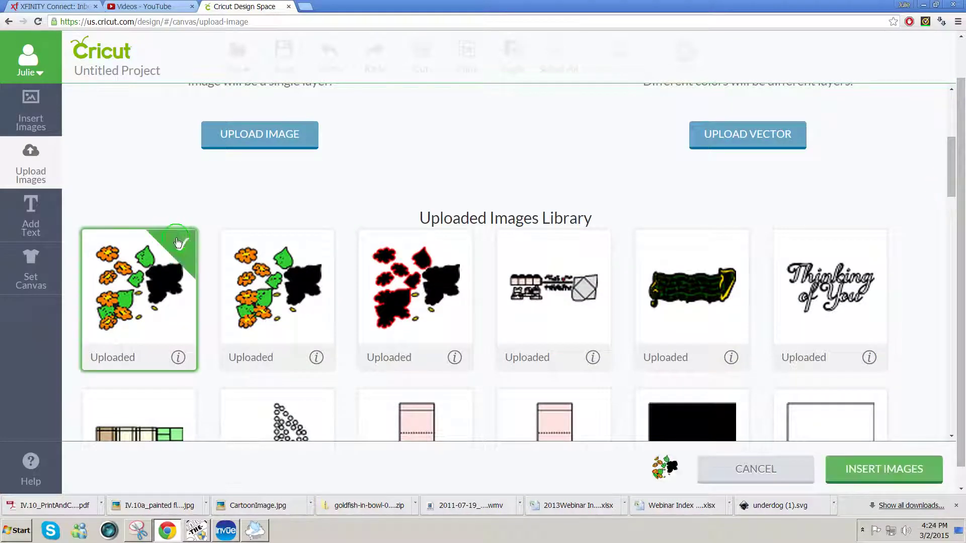
pyautogui.click(845, 470)
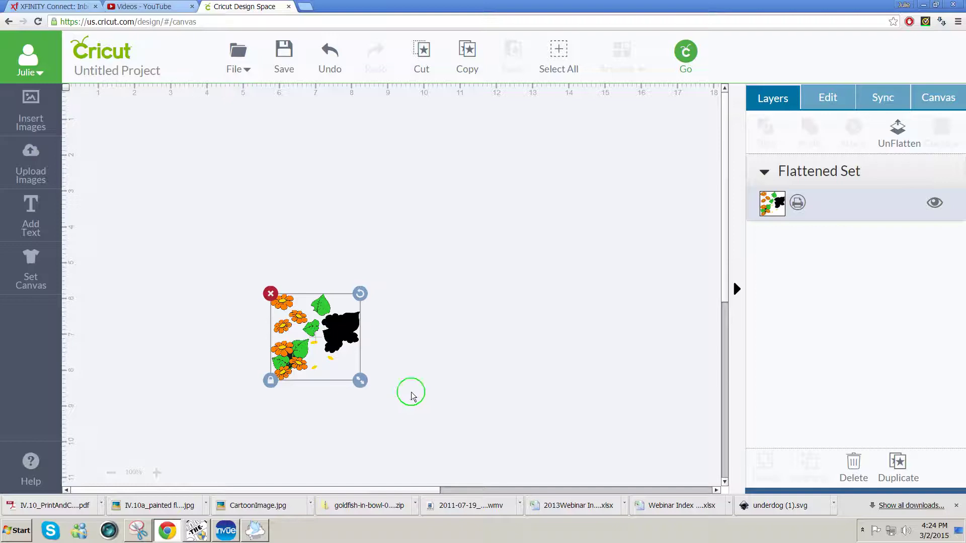
# Move the flower image near the canvas's upper-left corner and enlarge it to about 4.4 inches wide.
pyautogui.moveTo(283, 302); pyautogui.dragTo(143, 145)
pyautogui.moveTo(219, 224); pyautogui.dragTo(290, 332)
pyautogui.moveTo(141, 147); pyautogui.dragTo(118, 118)
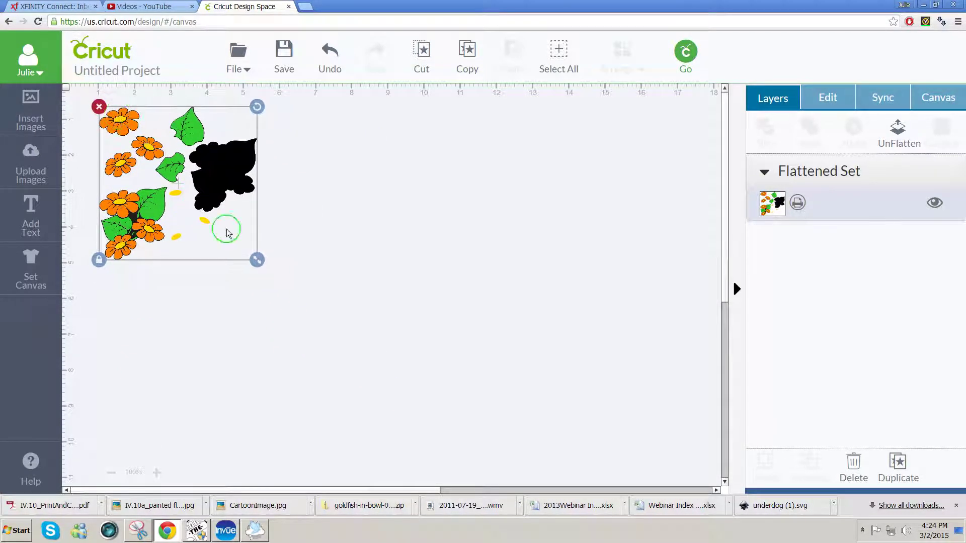
# Show the canvas grid, resize the flower image to about 5.5 inches wide, and place its upper-left corner about 1 inch from both canvas edges.
pyautogui.click(66, 89)
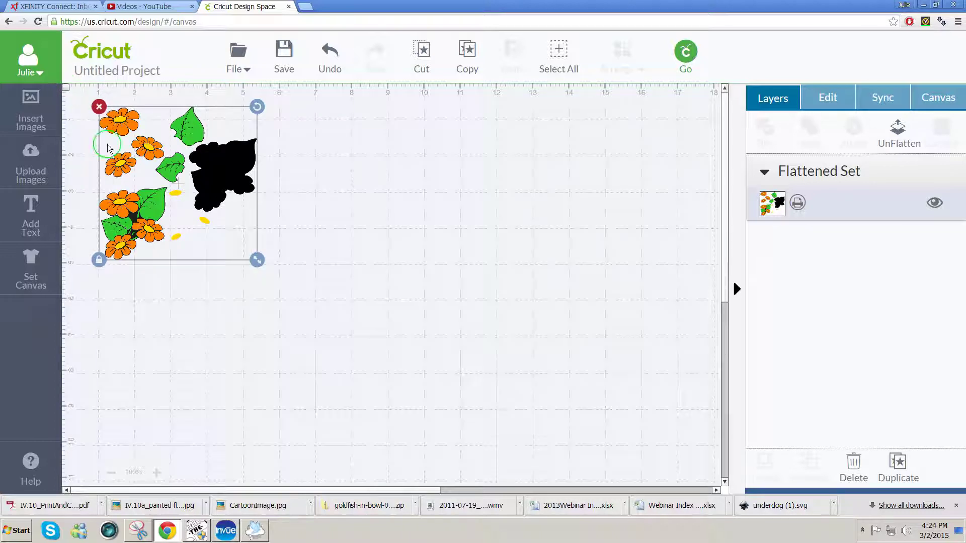
pyautogui.moveTo(259, 261); pyautogui.dragTo(306, 308)
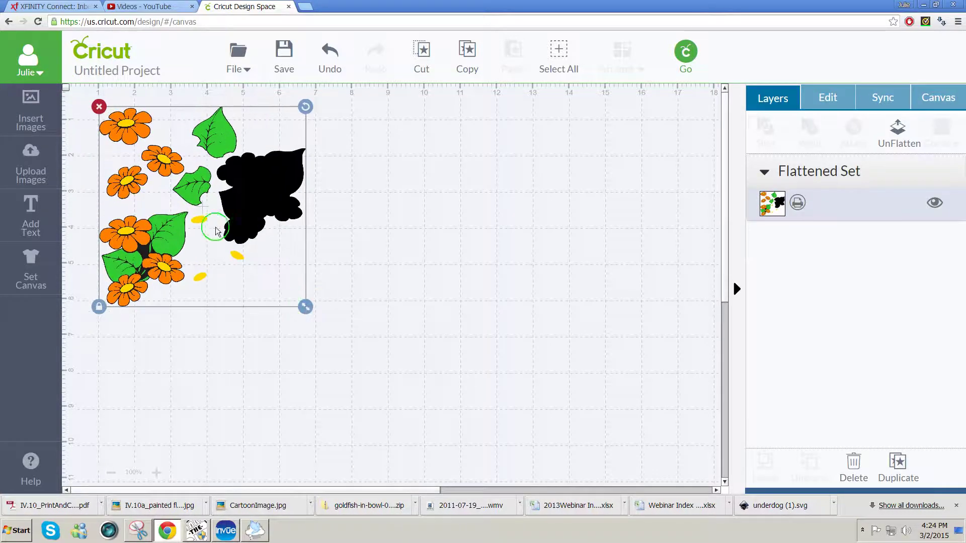
pyautogui.moveTo(252, 210); pyautogui.dragTo(253, 220)
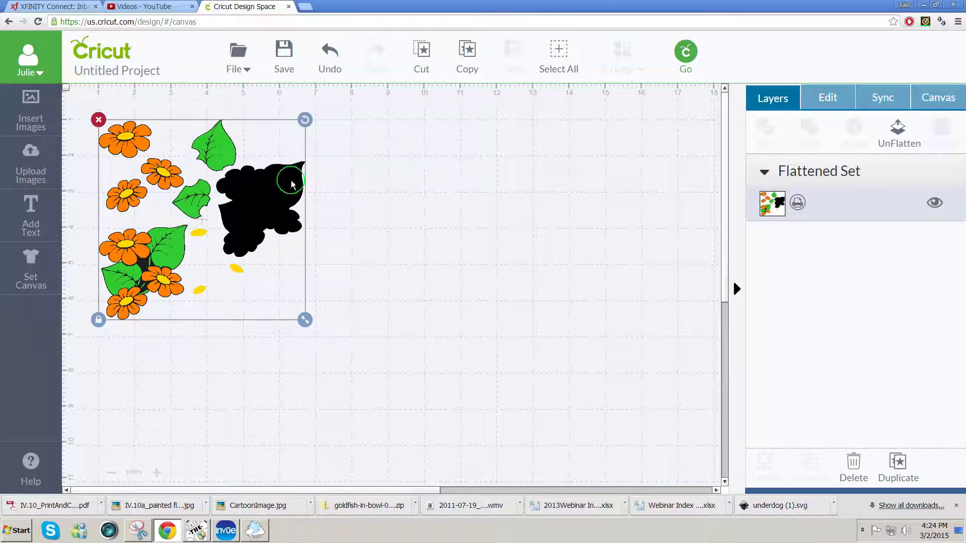
pyautogui.moveTo(309, 325); pyautogui.dragTo(304, 319)
pyautogui.click(377, 314)
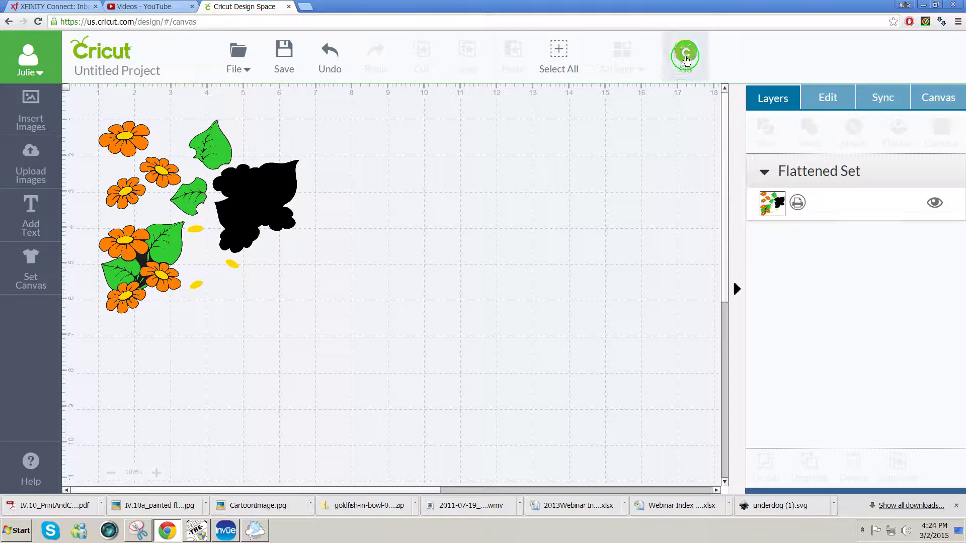
# Send the project to the mat preview, check the layout on the 8.5X11 sheet, and start its print job.
pyautogui.click(685, 56)
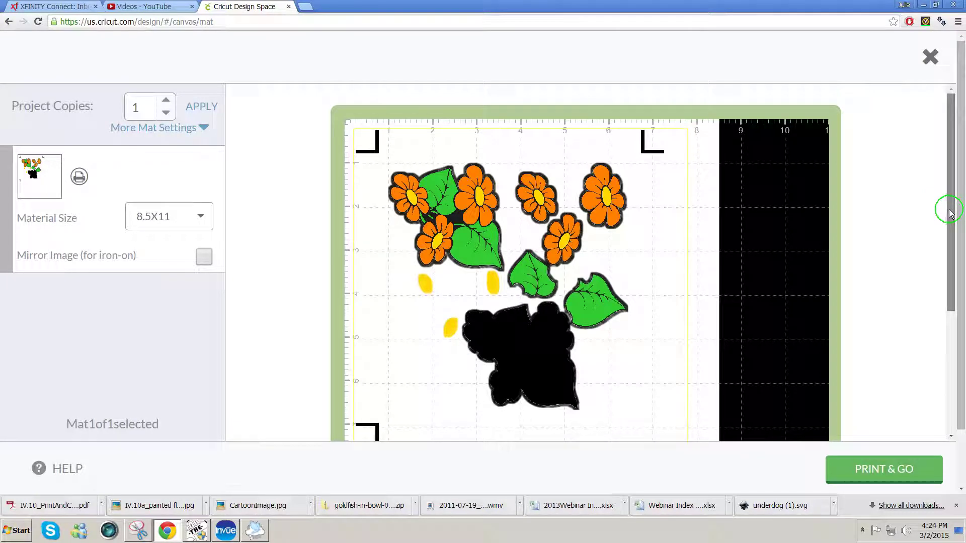
pyautogui.moveTo(951, 199); pyautogui.dragTo(947, 215)
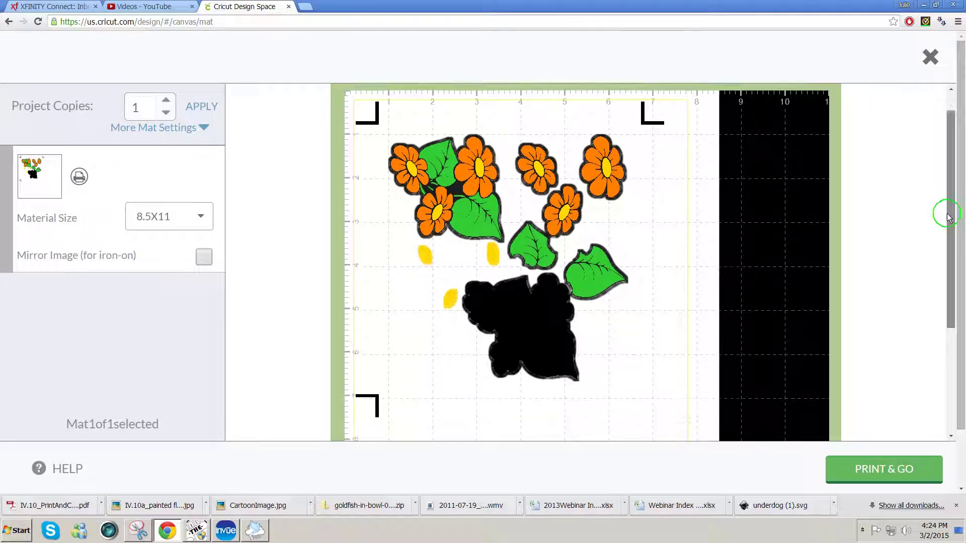
pyautogui.click(874, 476)
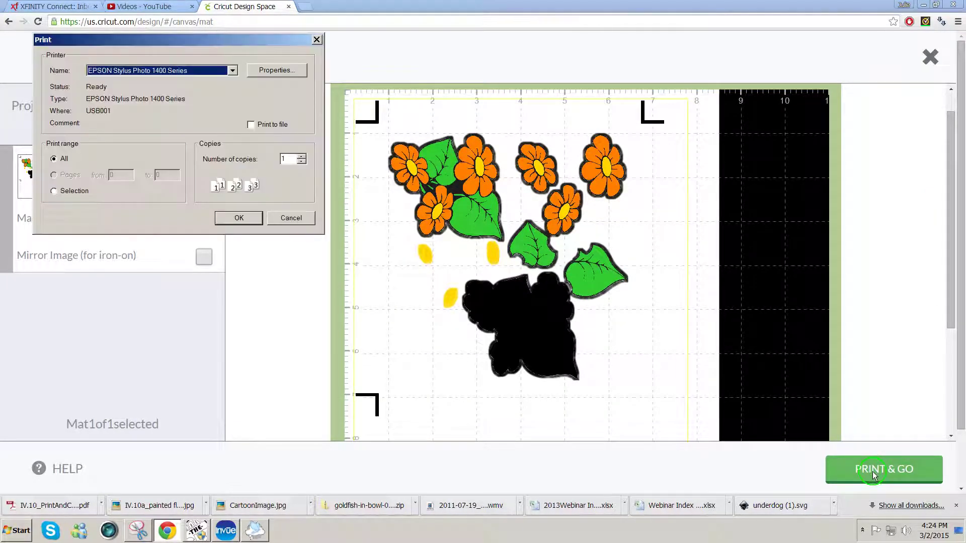
# Print the sheet with Best Photo quality and Presentation Paper Matte, and minimize the printer status window.
pyautogui.click(275, 71)
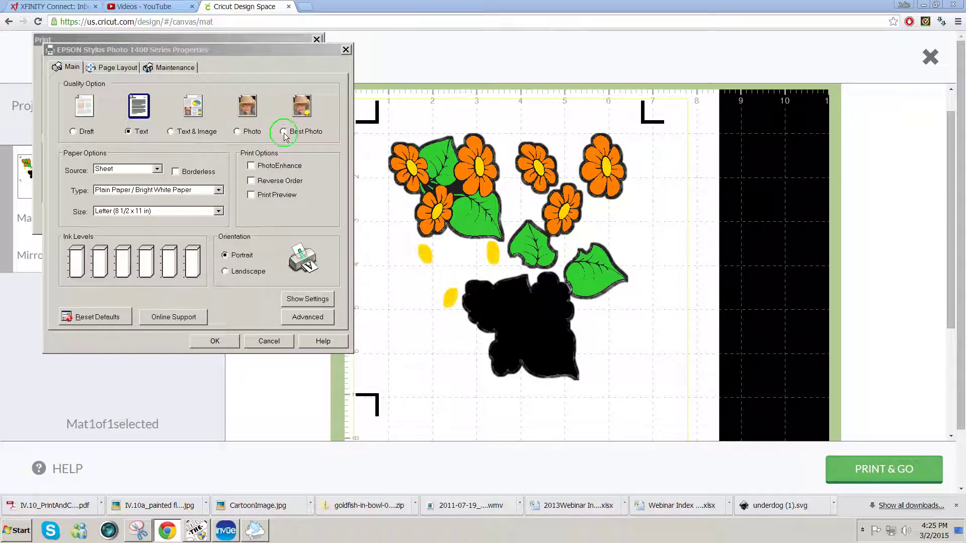
pyautogui.click(284, 133)
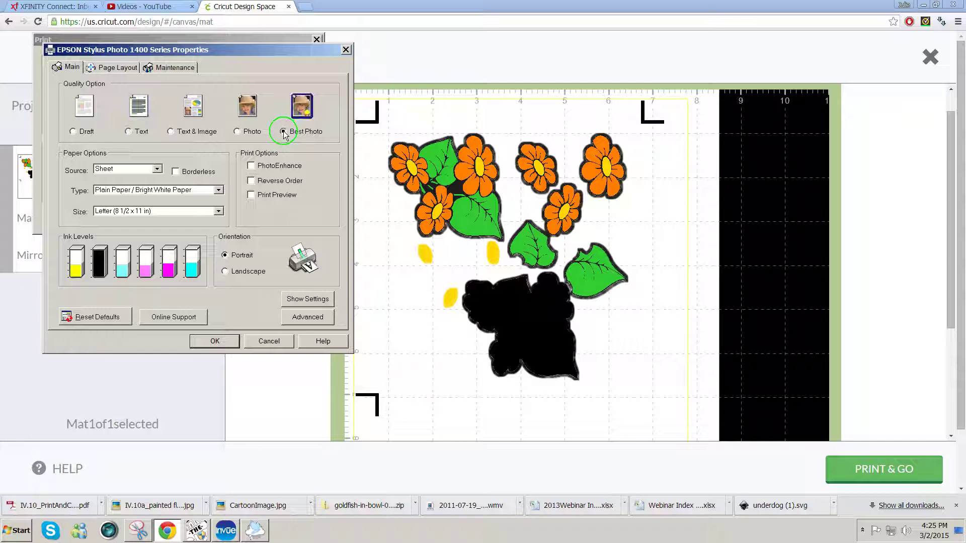
pyautogui.click(219, 192)
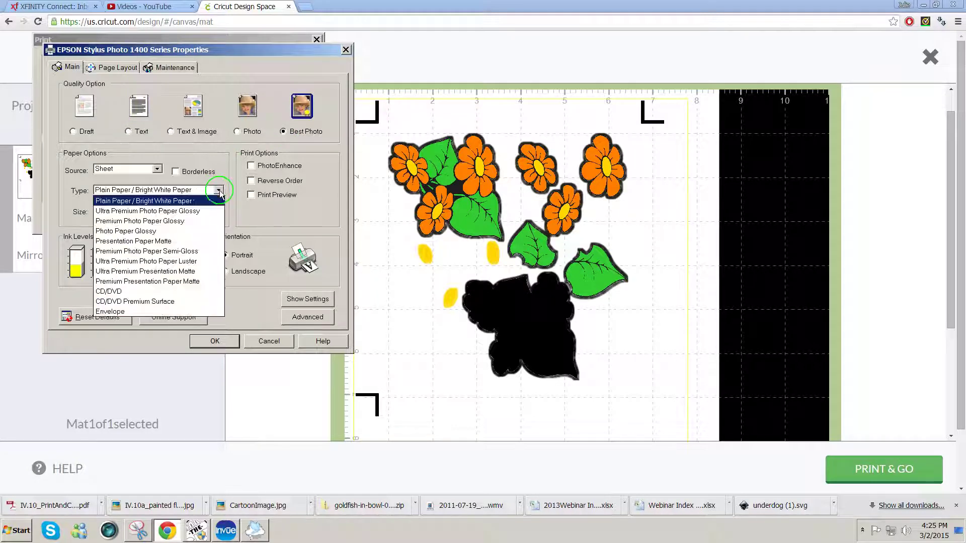
pyautogui.click(169, 244)
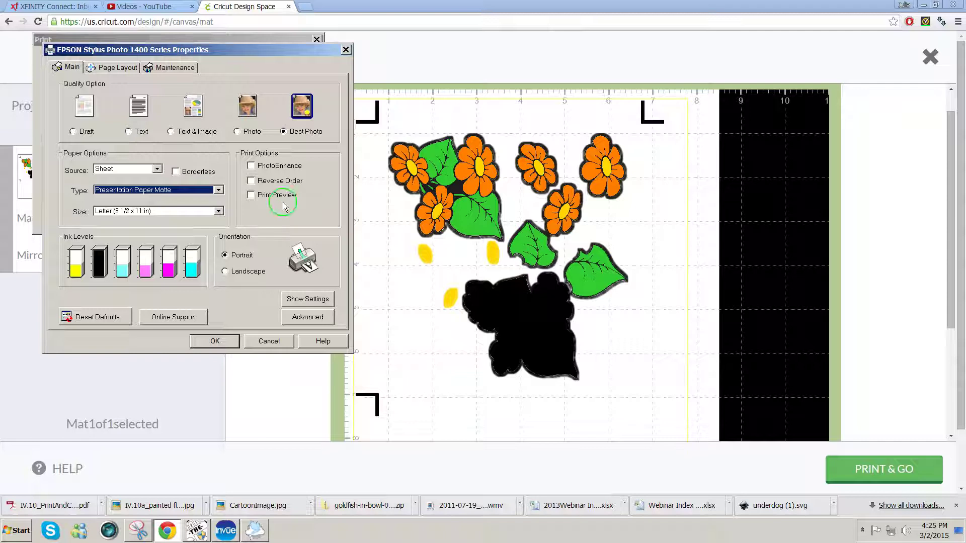
pyautogui.click(212, 342)
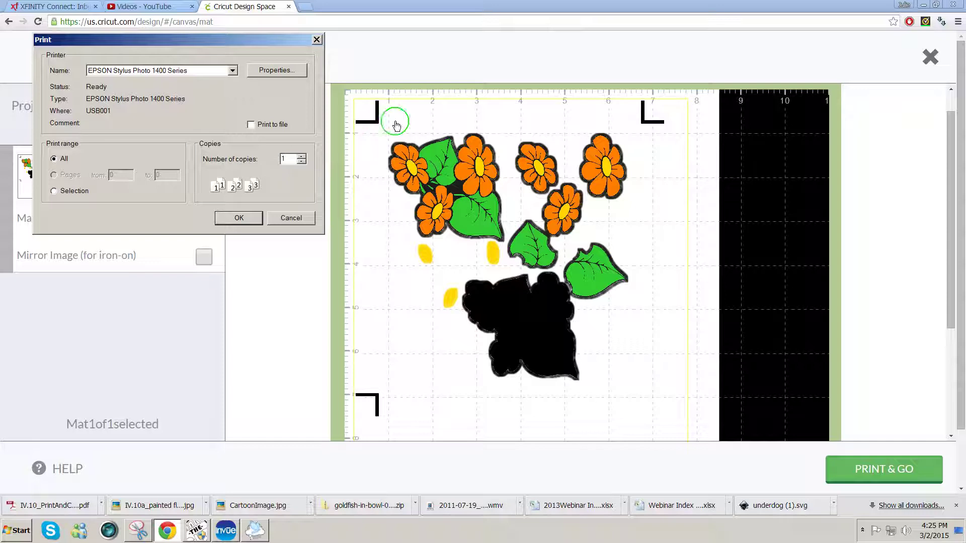
pyautogui.click(238, 217)
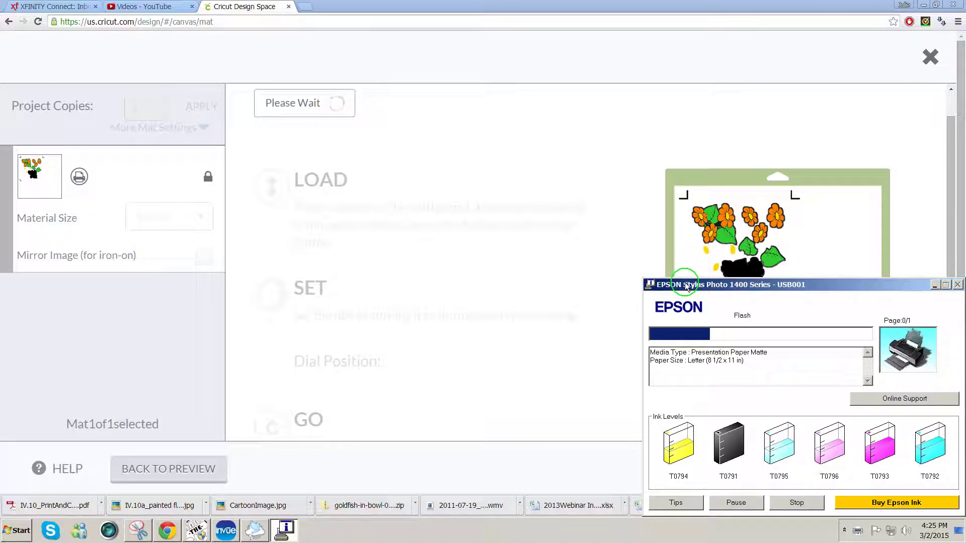
pyautogui.click(934, 285)
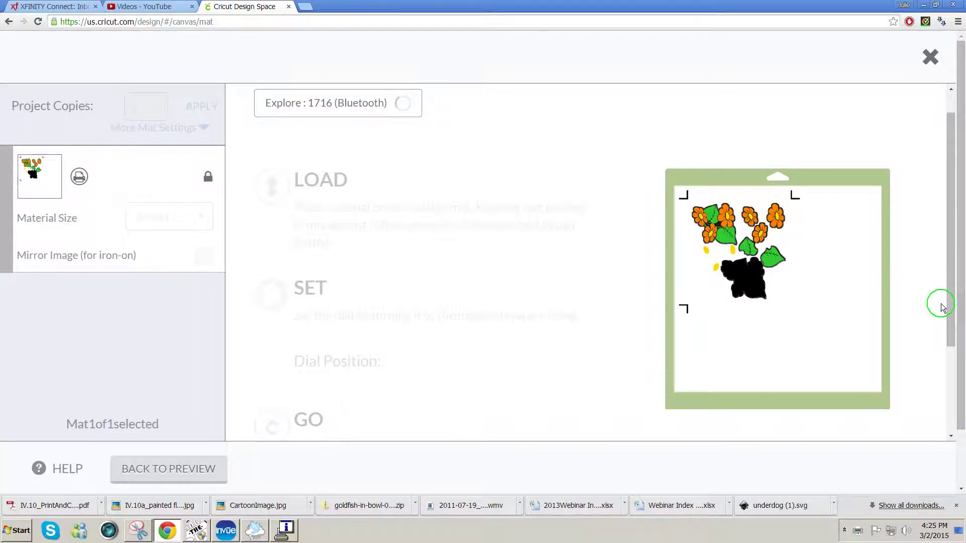
# Review the Load, Set and Go cutting instructions beside the mat, and ask to leave the cut screen.
pyautogui.moveTo(952, 312); pyautogui.dragTo(946, 364)
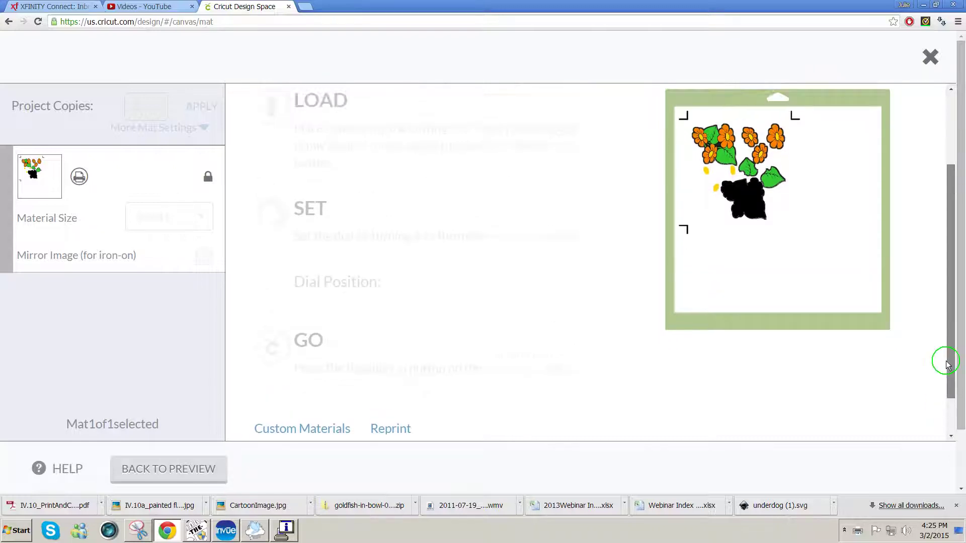
pyautogui.moveTo(952, 298)
pyautogui.mouseDown()
pyautogui.moveTo(952, 270)
pyautogui.moveTo(945, 298)
pyautogui.mouseUp()
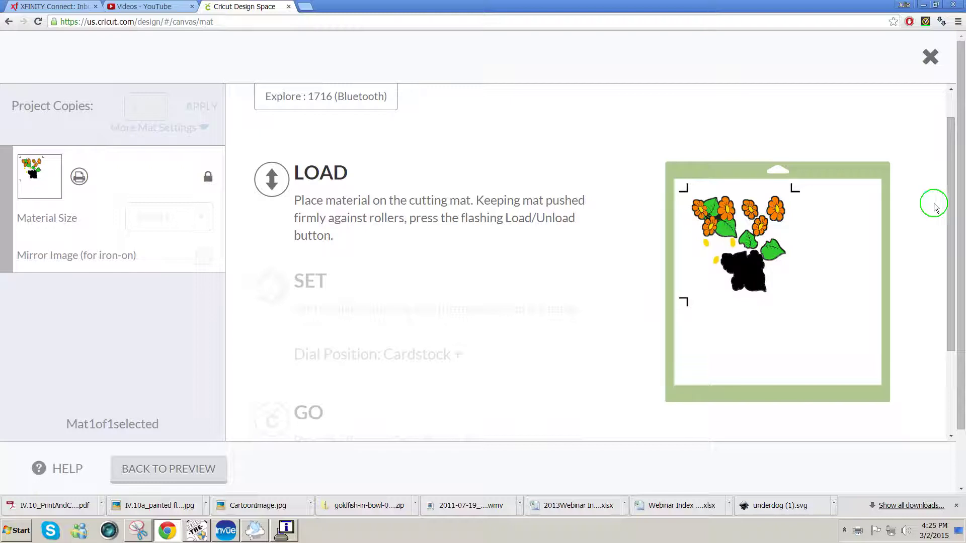
pyautogui.moveTo(943, 210); pyautogui.dragTo(936, 65)
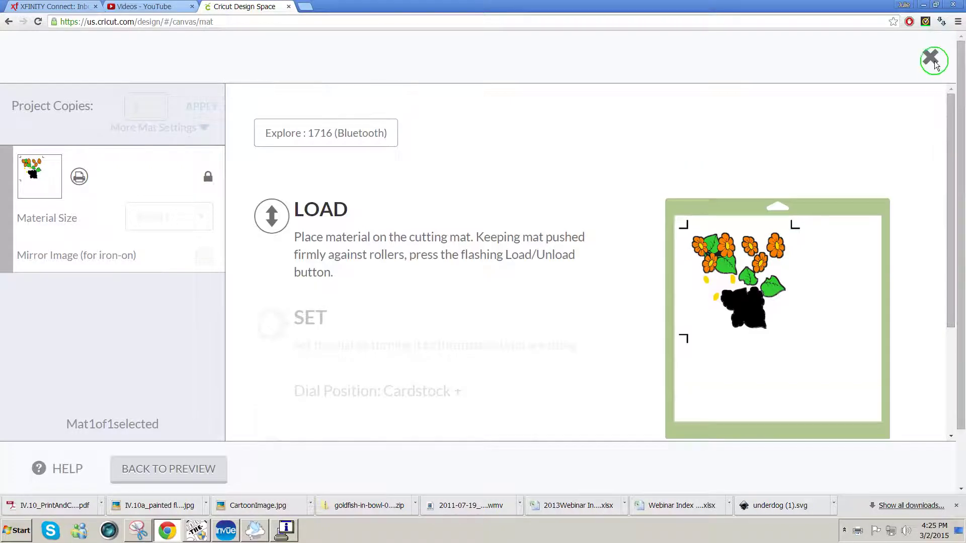
pyautogui.click(932, 61)
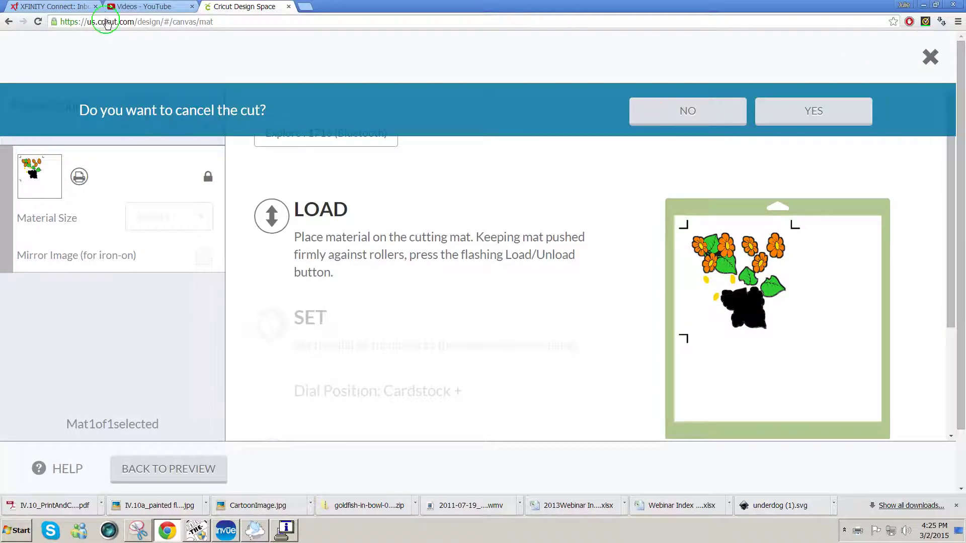
# Switch to InVue and delete the printed flower image and all the black cut shapes from the Untitled2 document.
pyautogui.click(50, 6)
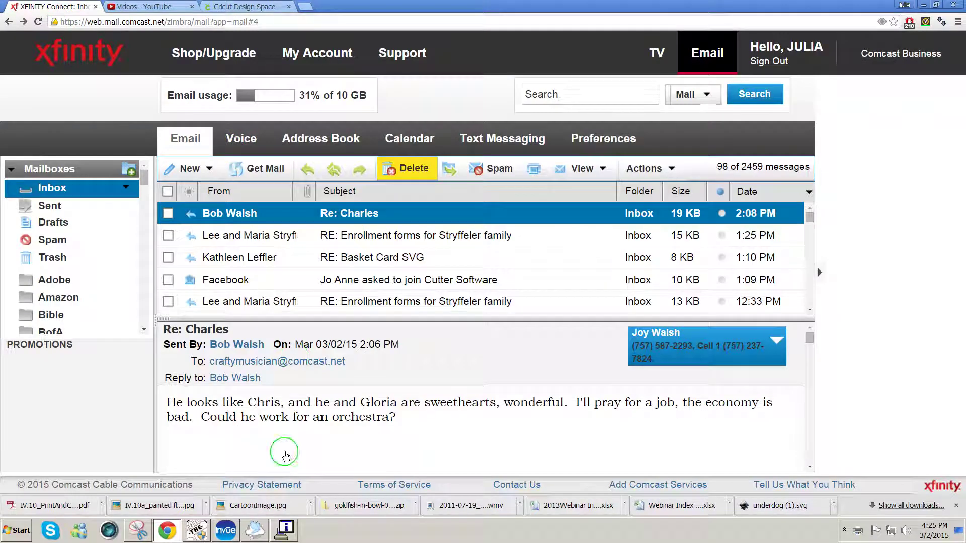
pyautogui.click(227, 530)
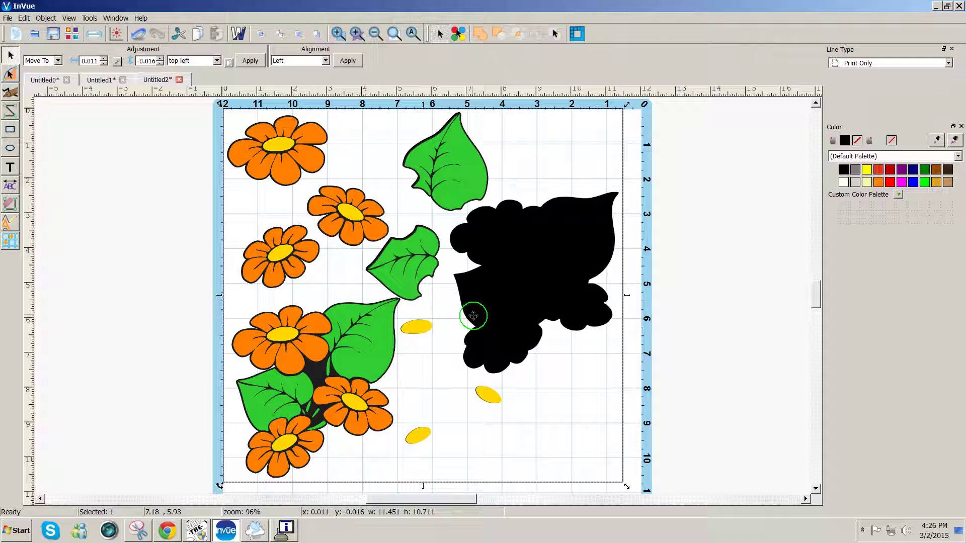
pyautogui.press('Delete')
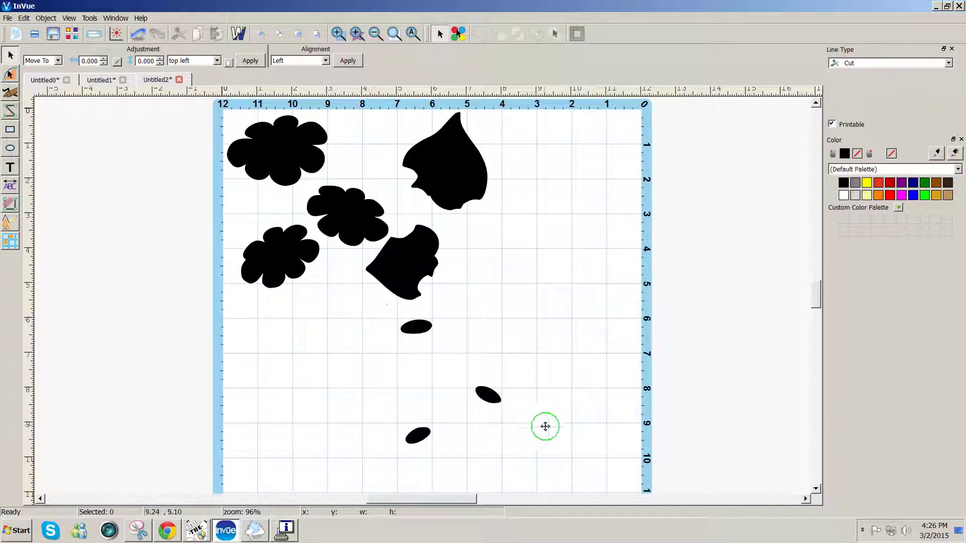
pyautogui.moveTo(217, 103); pyautogui.dragTo(519, 304)
pyautogui.press('Delete')
pyautogui.scroll(-2, 519, 304)
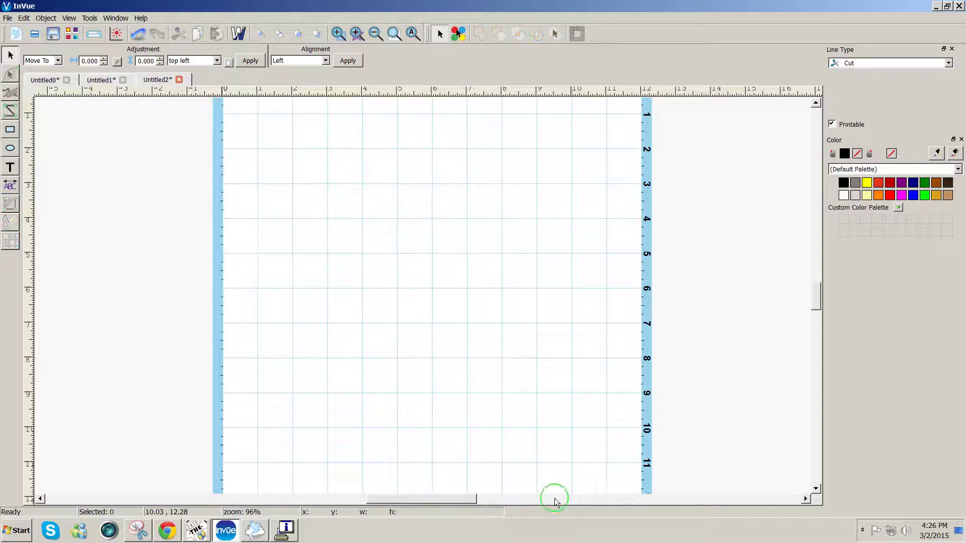
pyautogui.moveTo(816, 306)
pyautogui.mouseDown()
pyautogui.moveTo(817, 297)
pyautogui.moveTo(818, 306)
pyautogui.mouseUp()
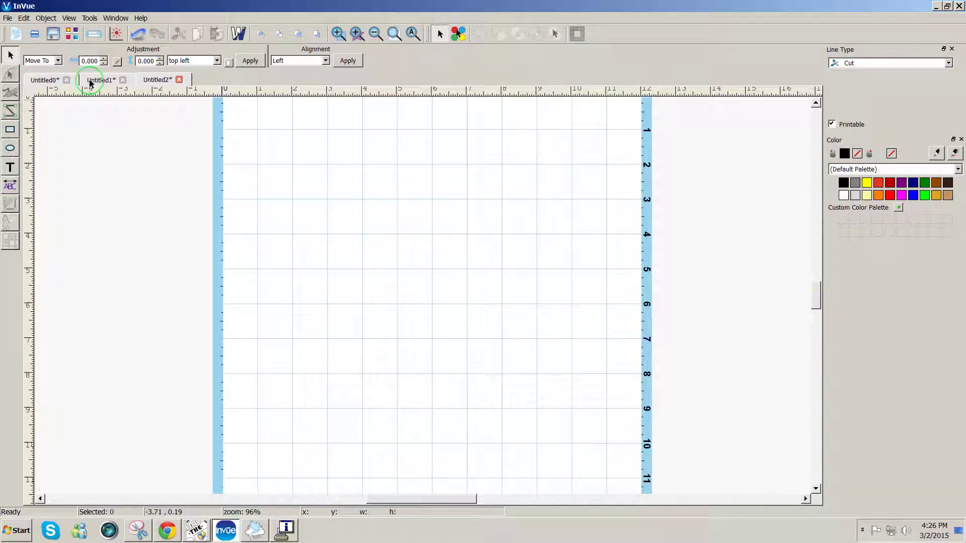
# Import the colored 3D decoupage flower picture from the Desktop as an image onto the empty mat.
pyautogui.click(8, 20)
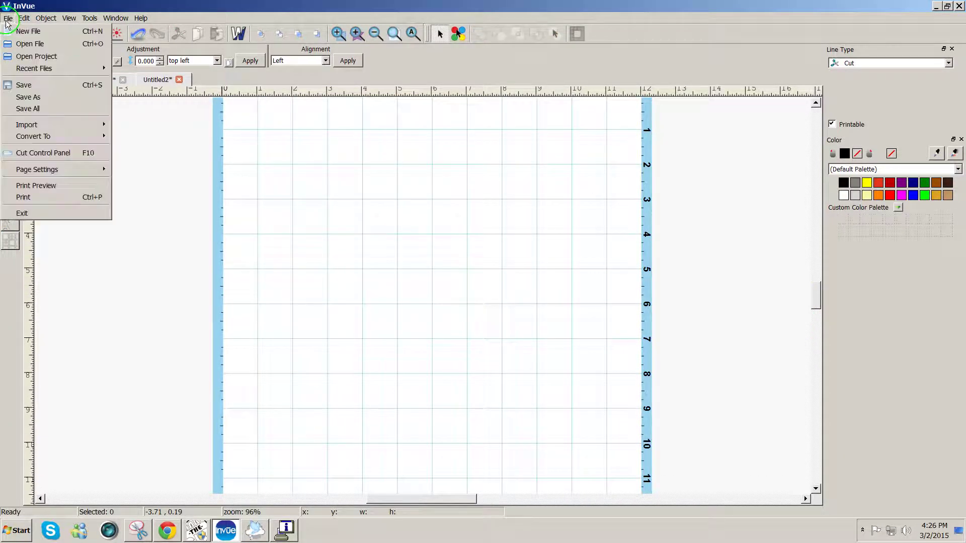
pyautogui.moveTo(26, 124)
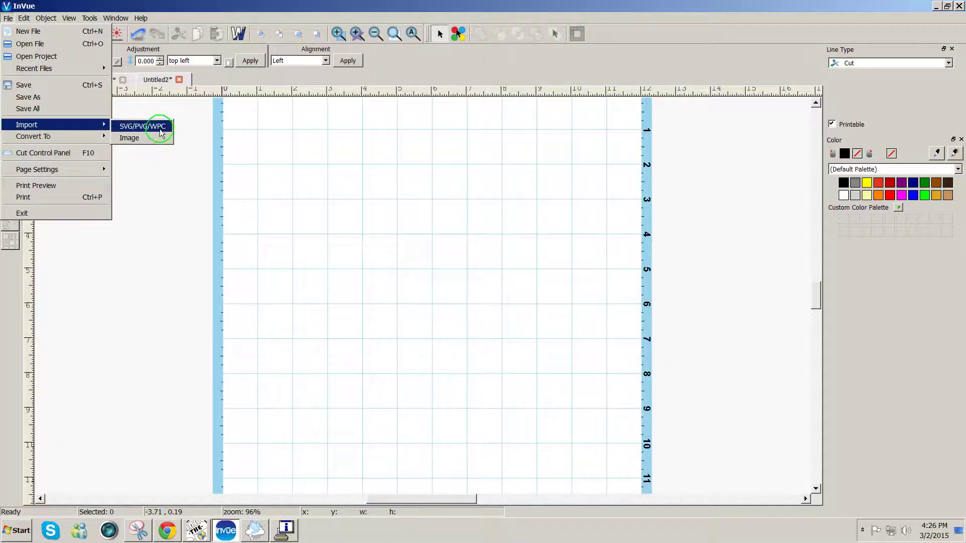
pyautogui.click(130, 138)
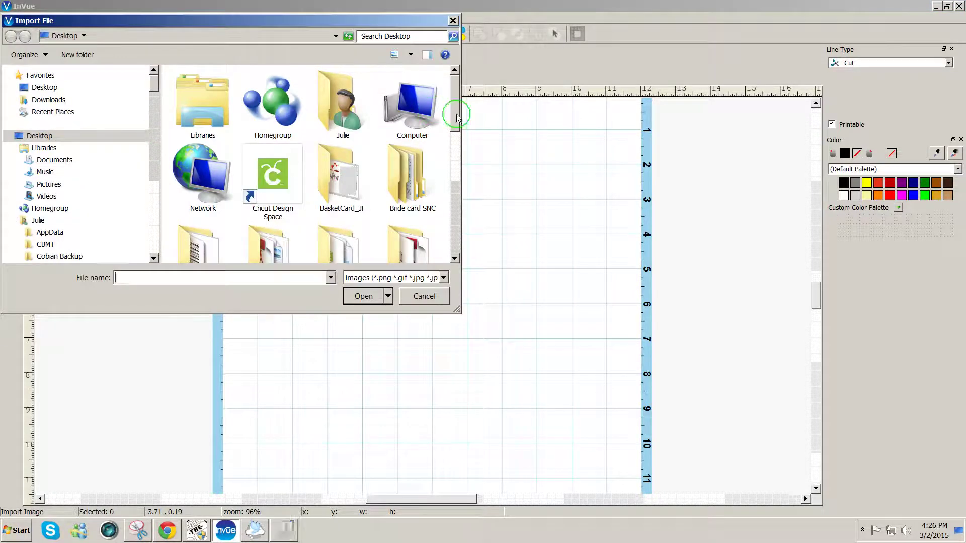
pyautogui.moveTo(450, 112); pyautogui.dragTo(444, 224)
pyautogui.click(418, 163)
pyautogui.click(383, 297)
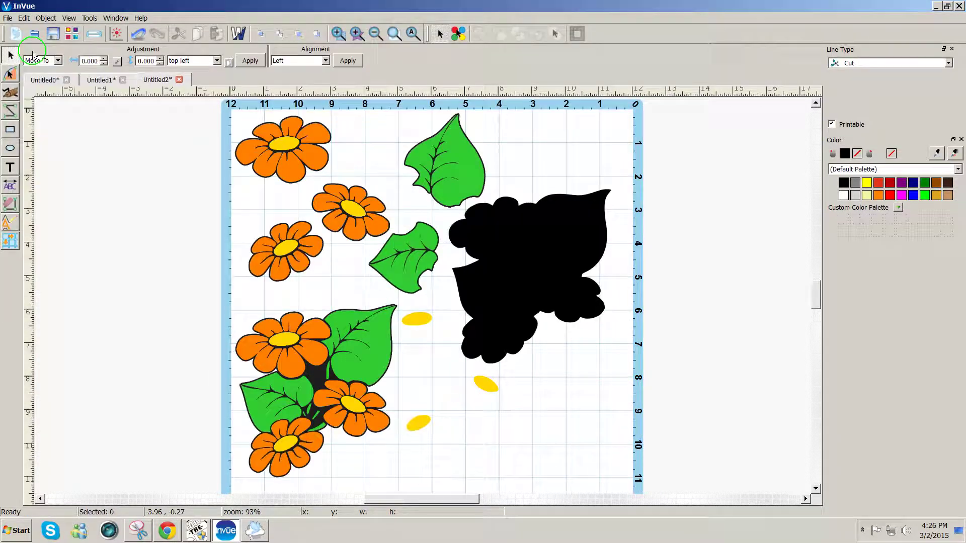
# Import the black cut shapes from 3DDecoupageFlowerBlk_Jf.svg on the Desktop into the same document.
pyautogui.click(8, 18)
pyautogui.moveTo(36, 126)
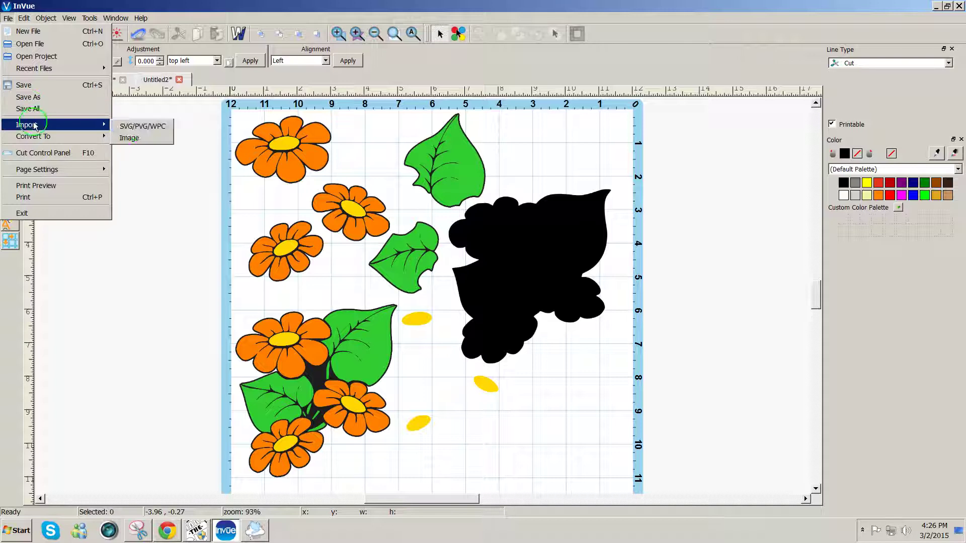
pyautogui.click(135, 126)
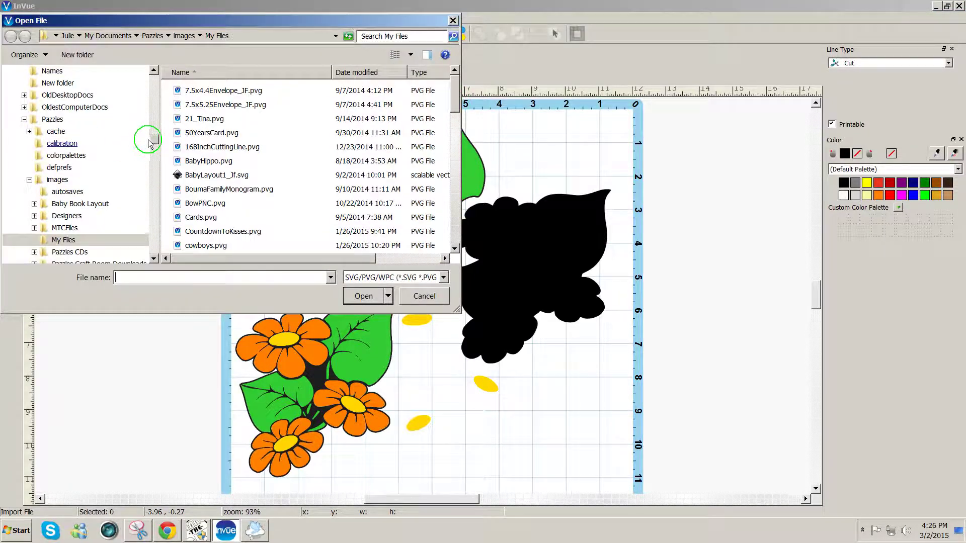
pyautogui.moveTo(153, 139); pyautogui.dragTo(152, 76)
pyautogui.click(30, 136)
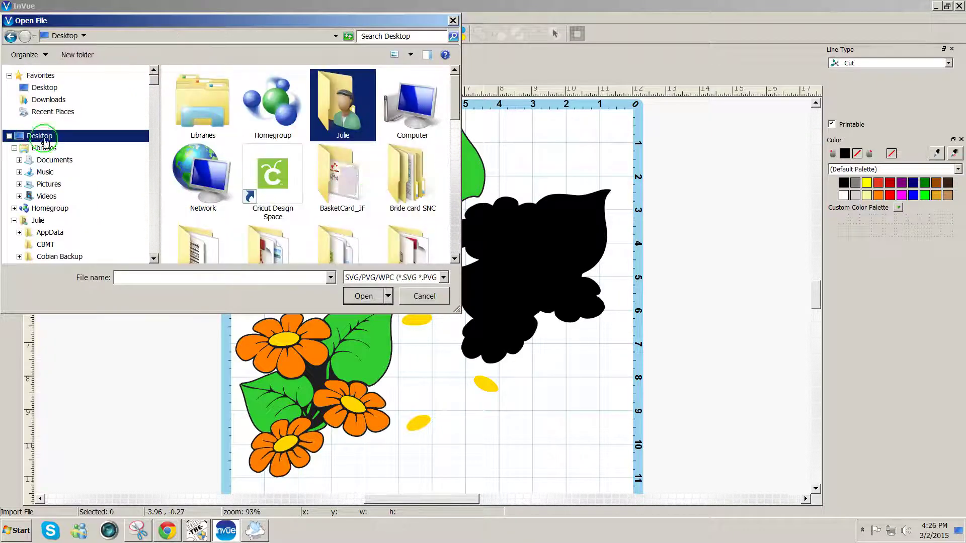
pyautogui.moveTo(453, 101); pyautogui.dragTo(446, 204)
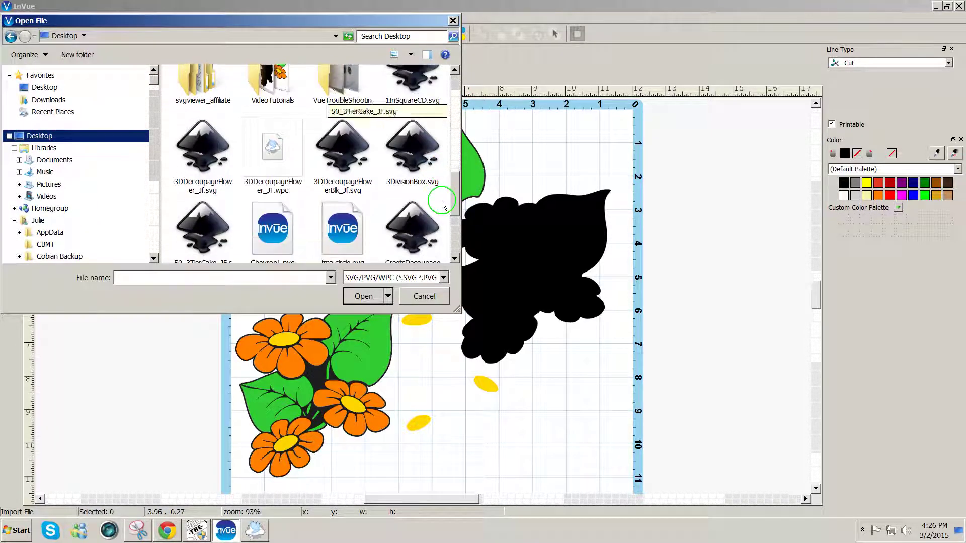
pyautogui.click(352, 179)
pyautogui.click(364, 297)
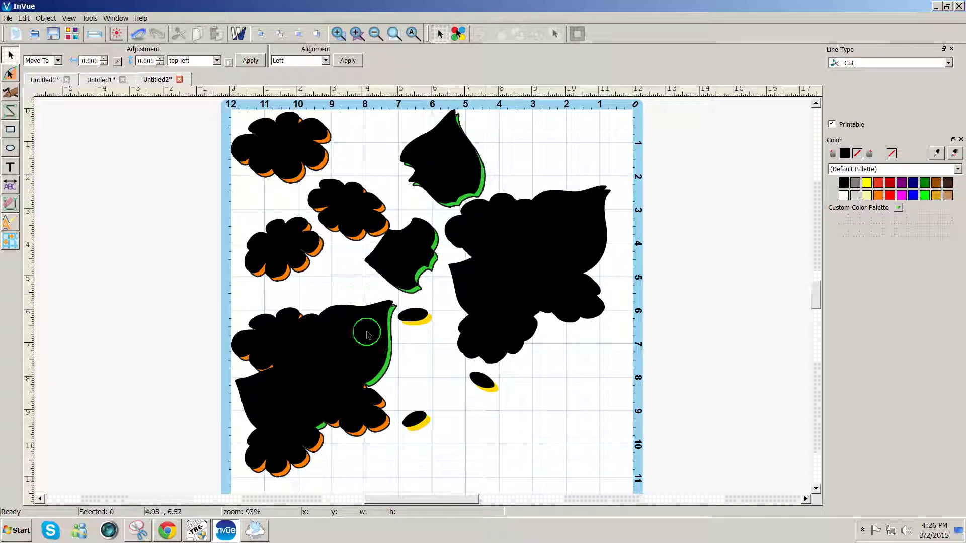
# Align the black cut shapes over the colored flower picture and send them to the back.
pyautogui.click(361, 348)
pyautogui.moveTo(361, 348); pyautogui.dragTo(364, 352)
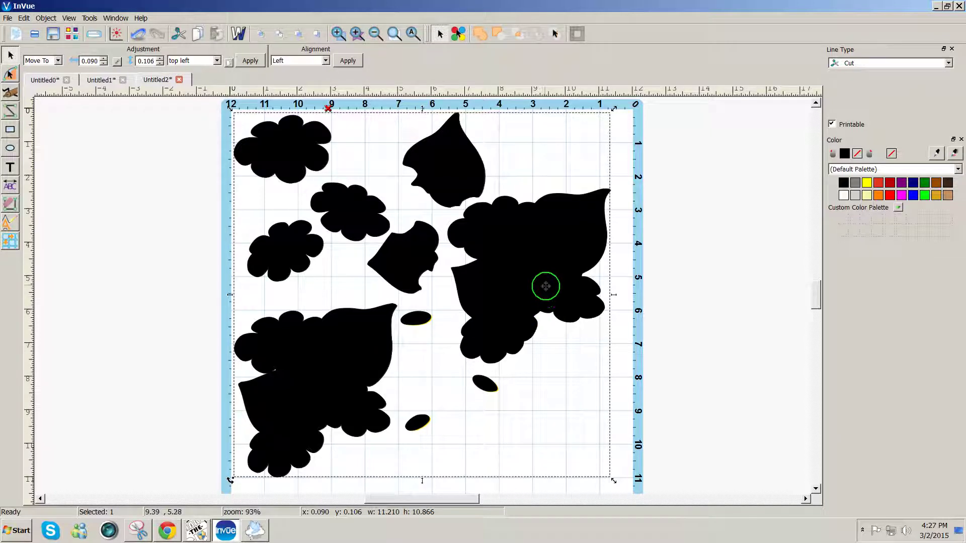
pyautogui.rightClick(545, 286)
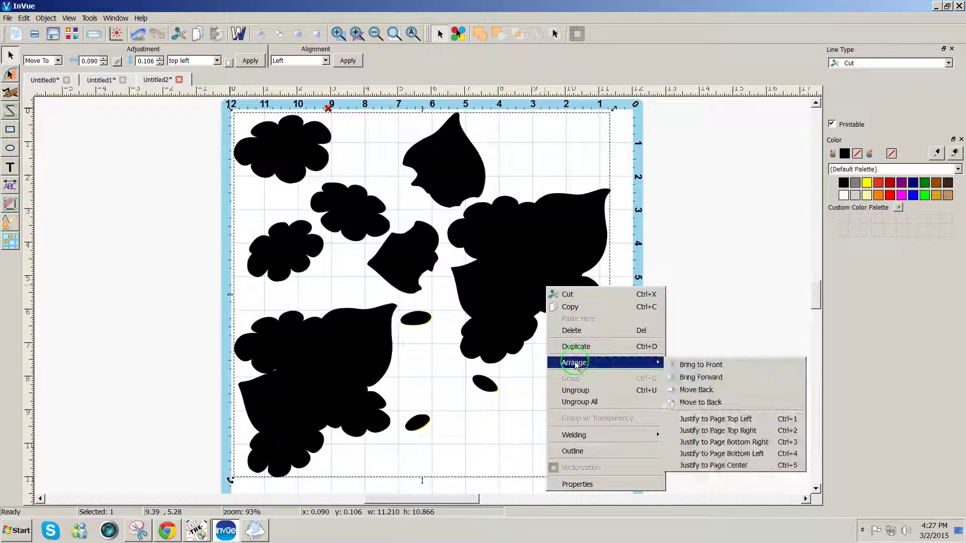
pyautogui.moveTo(591, 367)
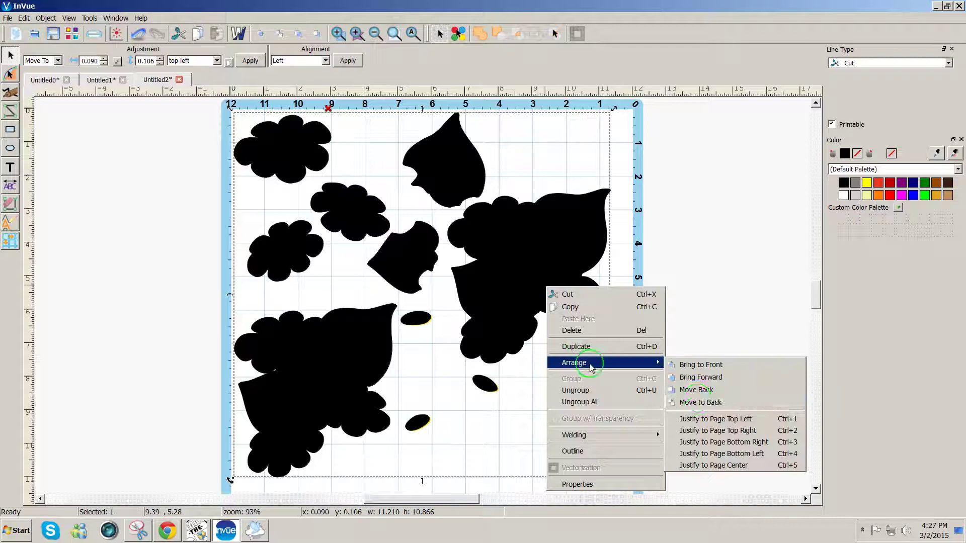
pyautogui.click(697, 402)
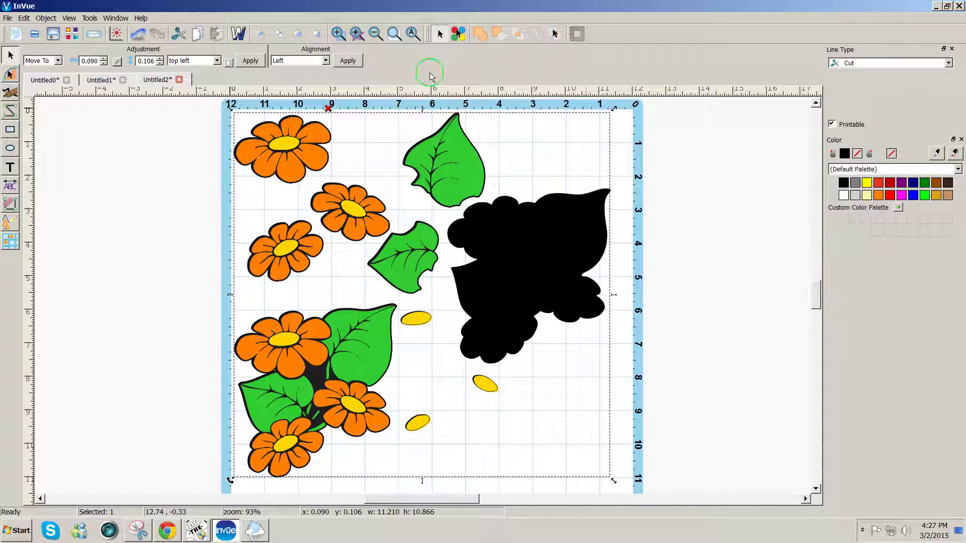
# Open the cut controls for the document, turn on Print / Cut, and exit to design mode without sending.
pyautogui.click(95, 35)
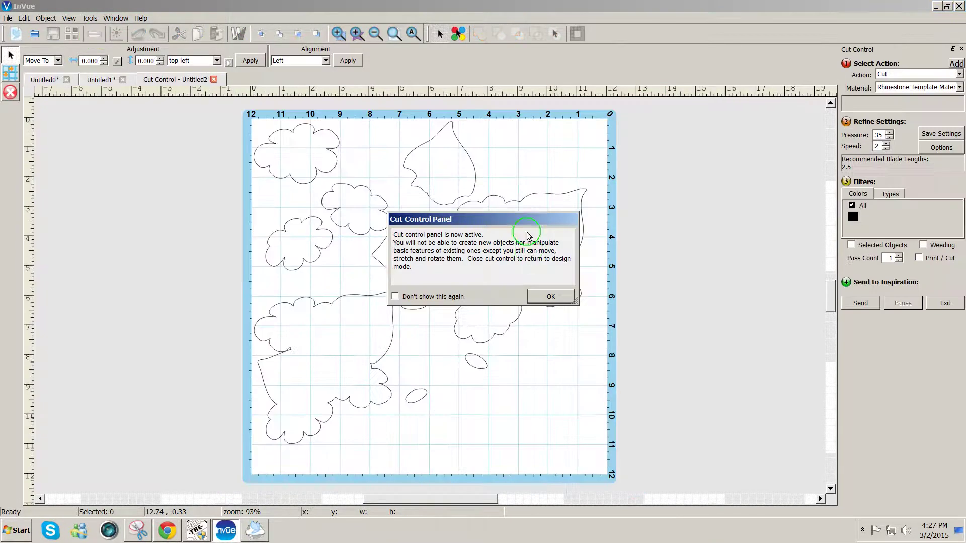
pyautogui.click(549, 297)
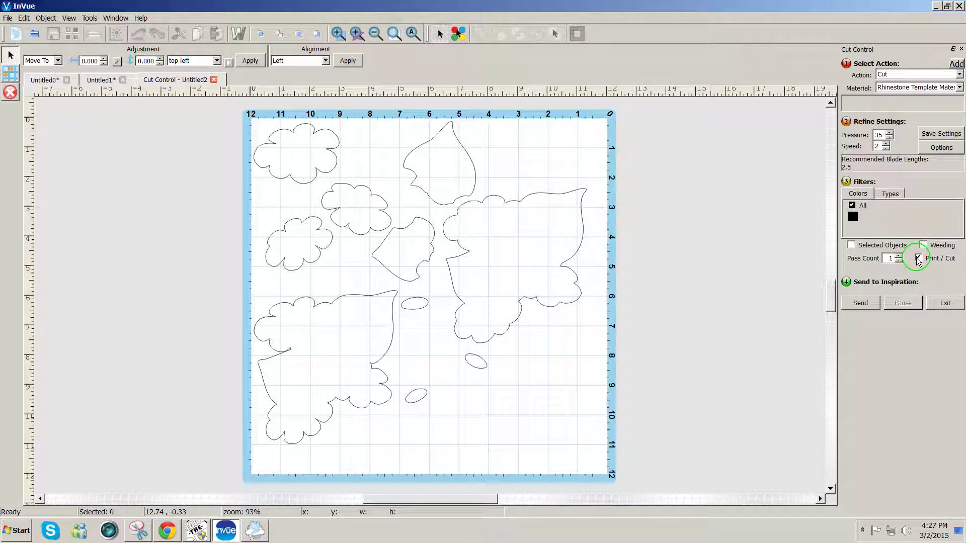
pyautogui.click(955, 305)
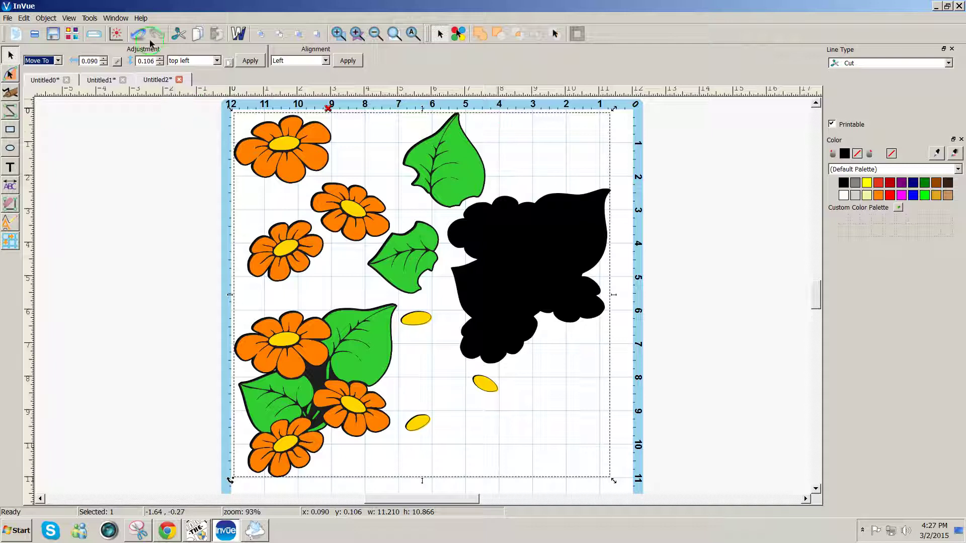
# Display the registration mark on the mat and accept the mat size notice.
pyautogui.click(69, 18)
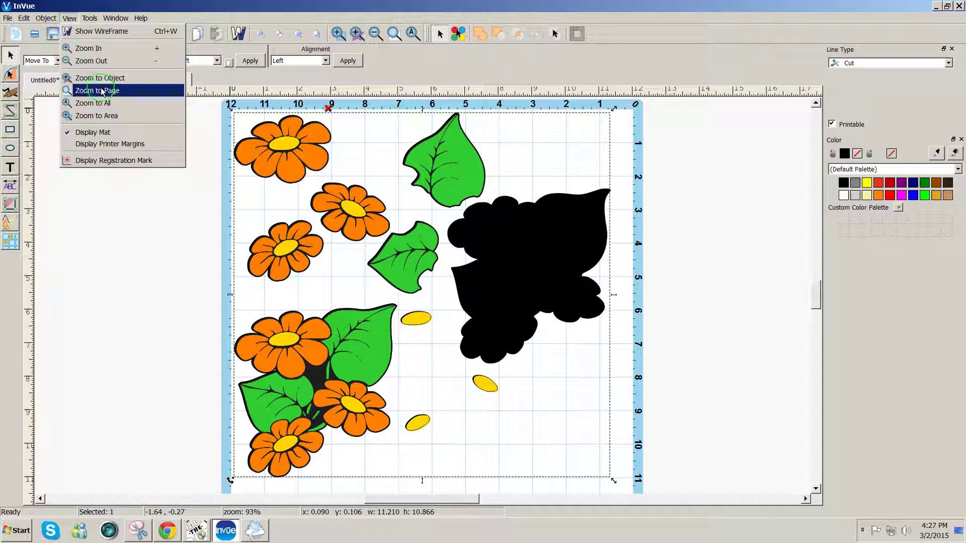
pyautogui.click(111, 160)
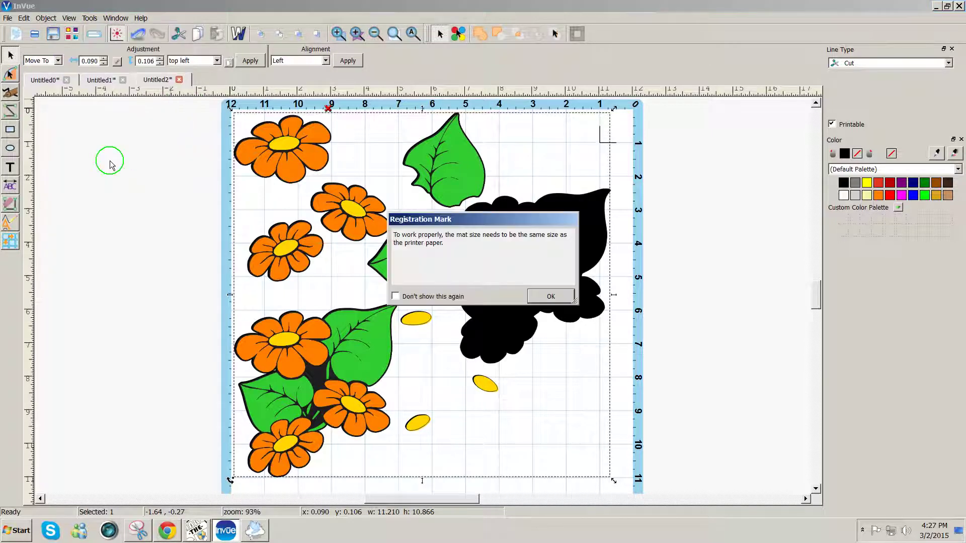
pyautogui.click(561, 297)
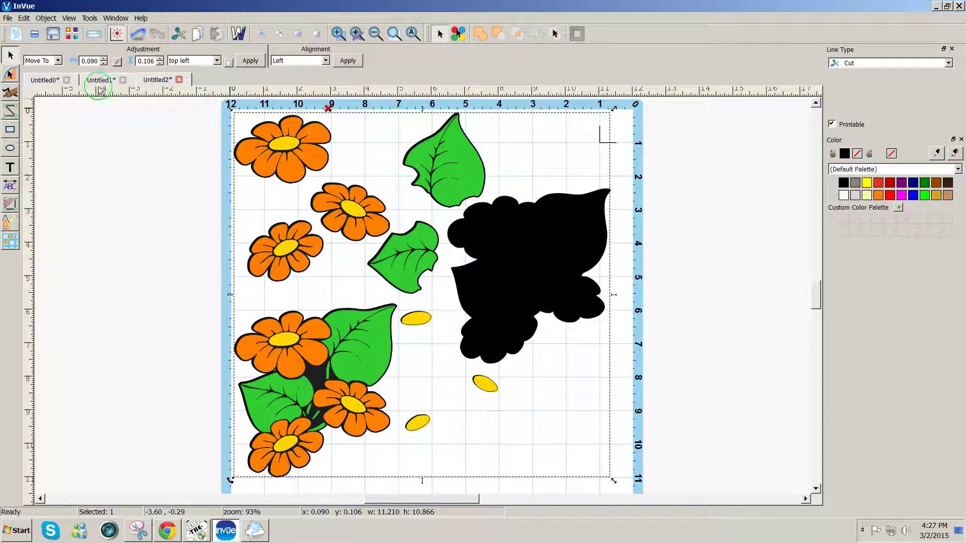
# Preview how the page with the registration mark would print, and close the preview.
pyautogui.click(8, 20)
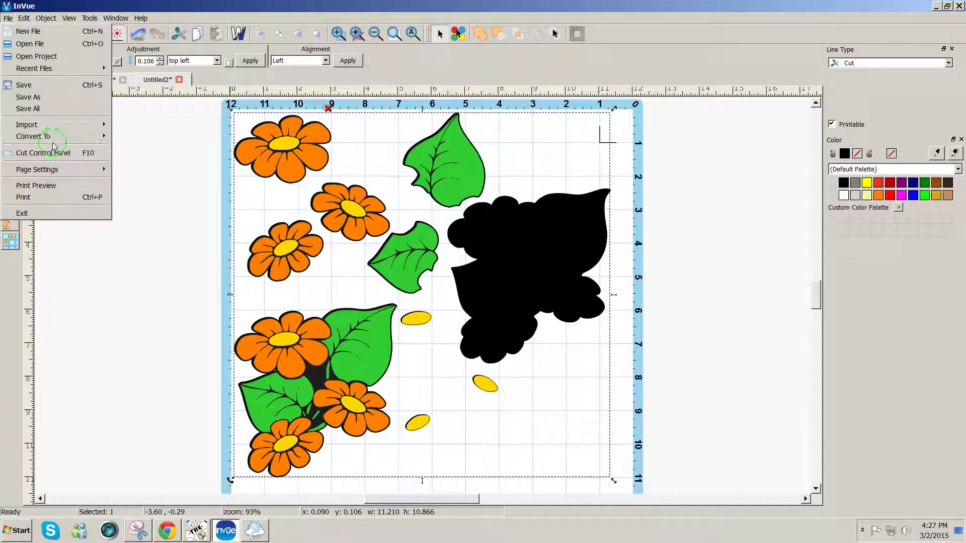
pyautogui.click(51, 187)
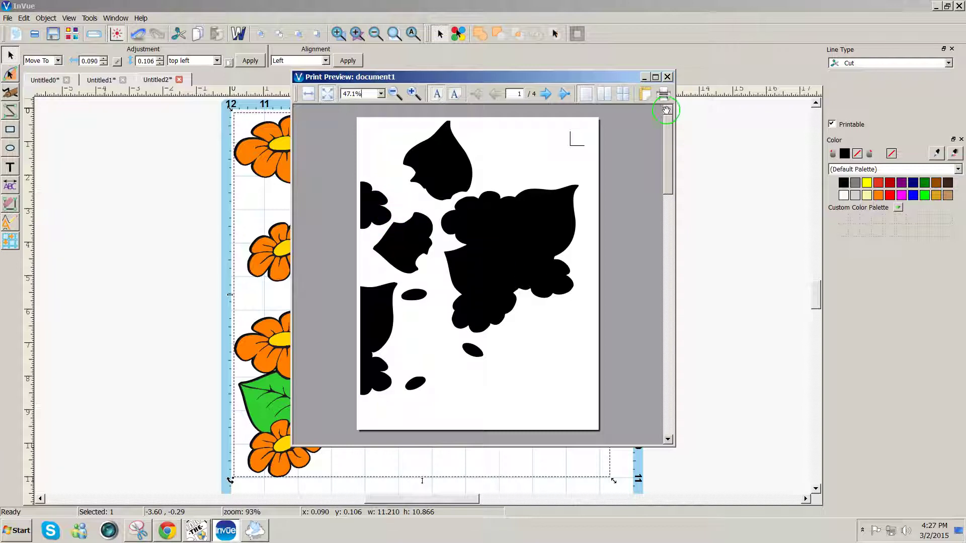
pyautogui.click(667, 77)
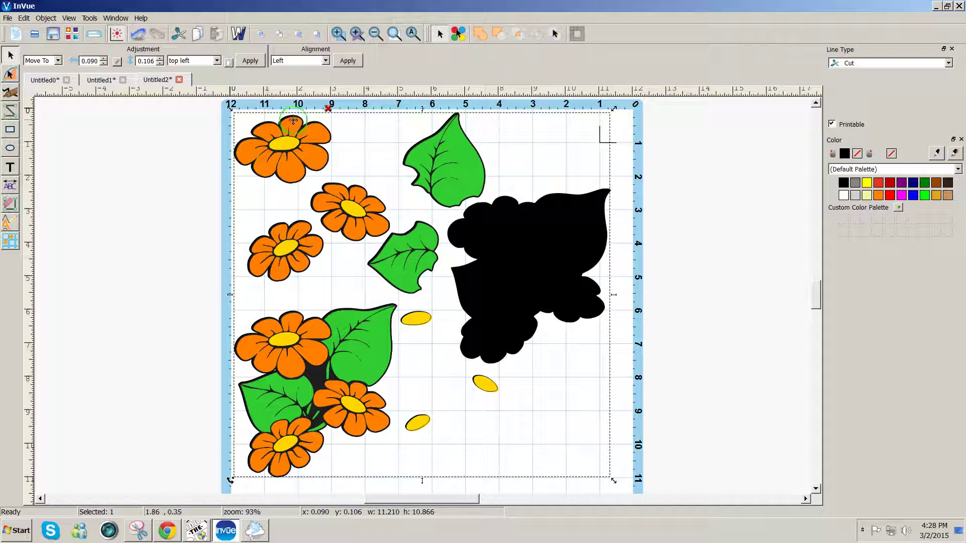
pyautogui.click(7, 19)
pyautogui.moveTo(50, 145)
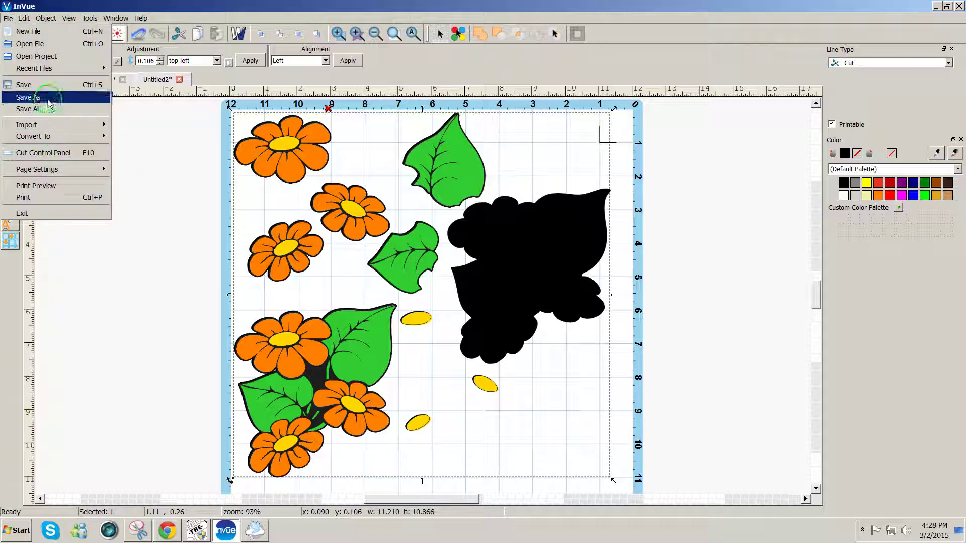
pyautogui.click(141, 150)
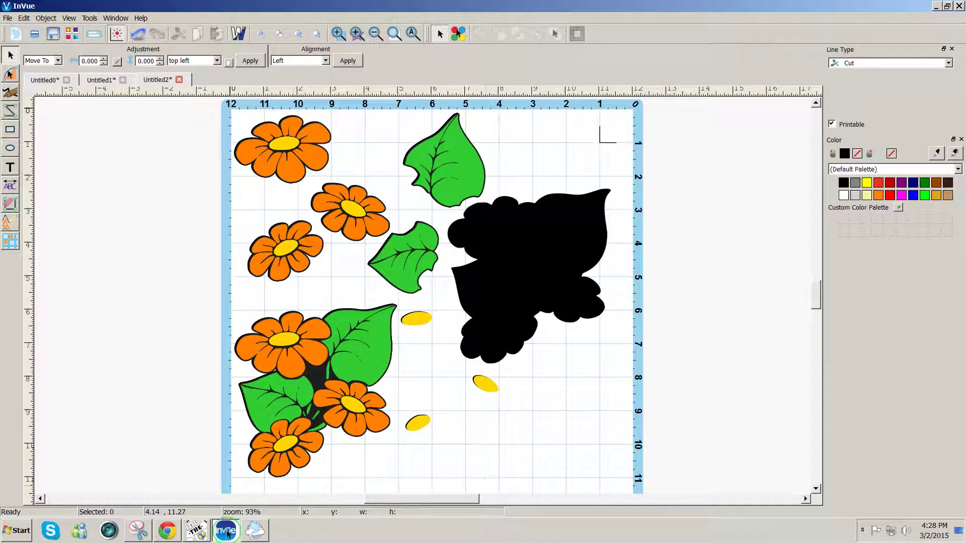
# Switch to Inspiration Pro 2014 and delete the existing flower artwork from the ISDoc1 page.
pyautogui.click(254, 530)
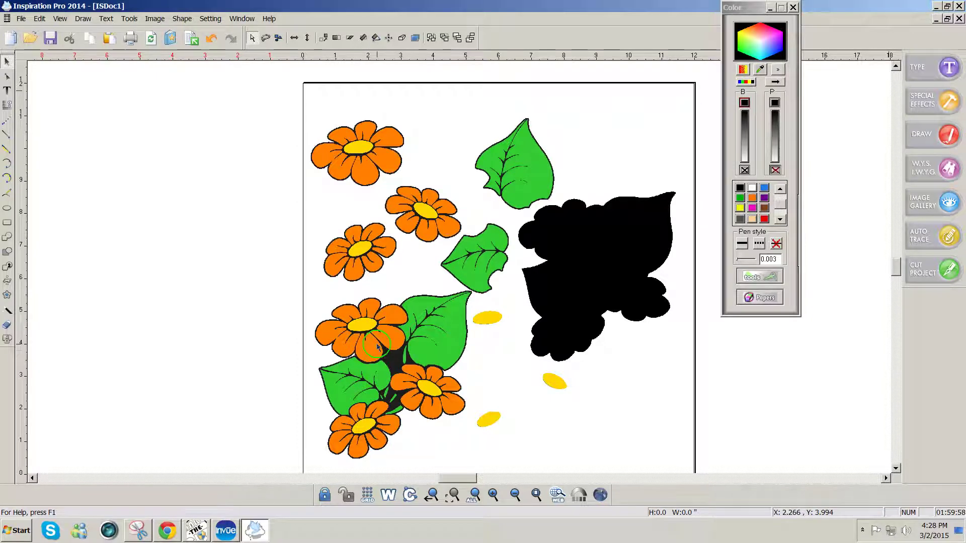
pyautogui.moveTo(254, 87)
pyautogui.mouseDown()
pyautogui.moveTo(659, 280)
pyautogui.moveTo(735, 459)
pyautogui.moveTo(735, 490)
pyautogui.mouseUp()
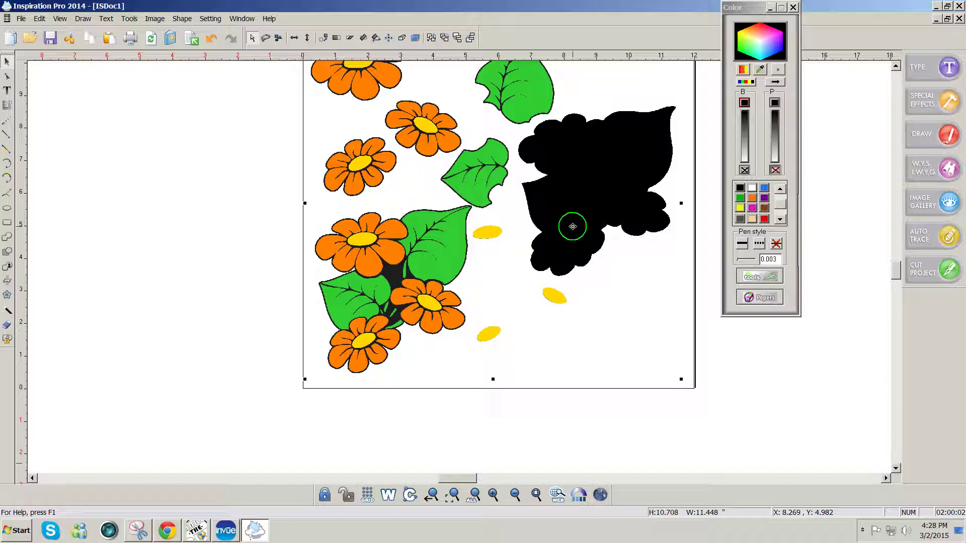
pyautogui.moveTo(572, 227); pyautogui.dragTo(371, 229)
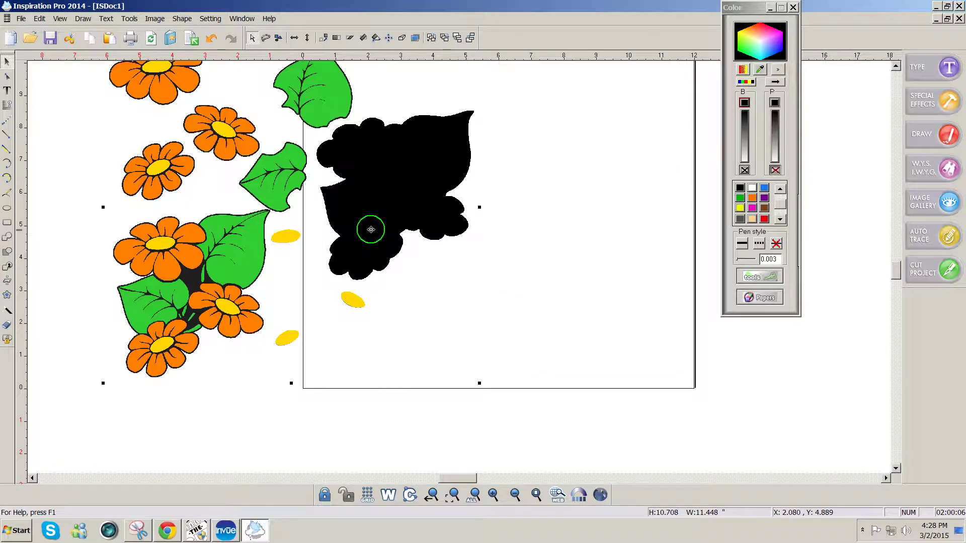
pyautogui.press('Delete')
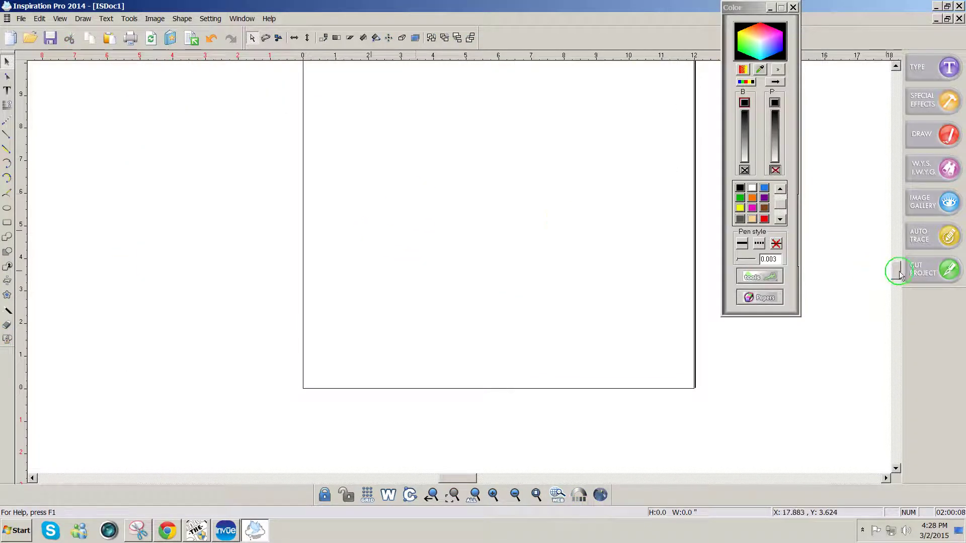
pyautogui.moveTo(899, 273); pyautogui.dragTo(899, 270)
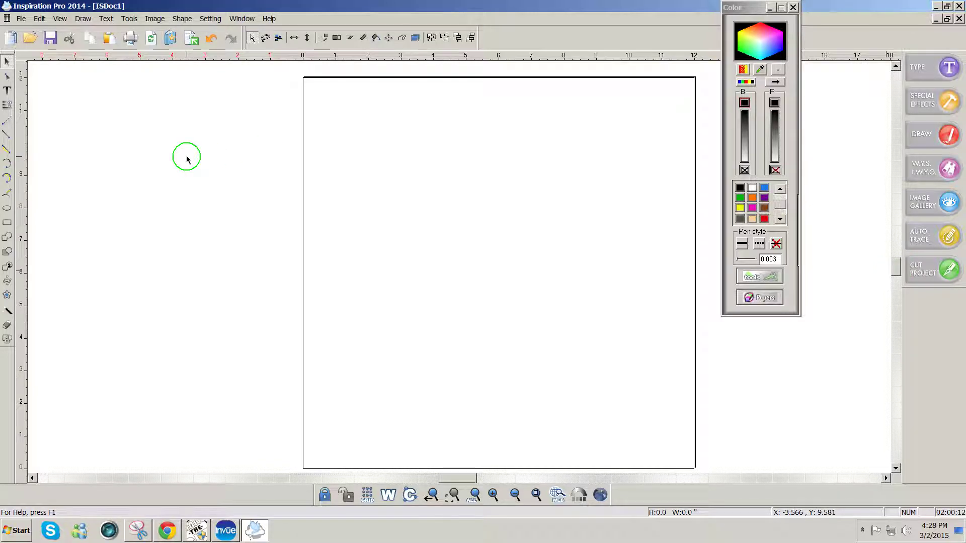
# Import 3DDecoupageFlower_Jf.png from the Desktop as an image and move it slightly up so it fits within the page.
pyautogui.click(21, 20)
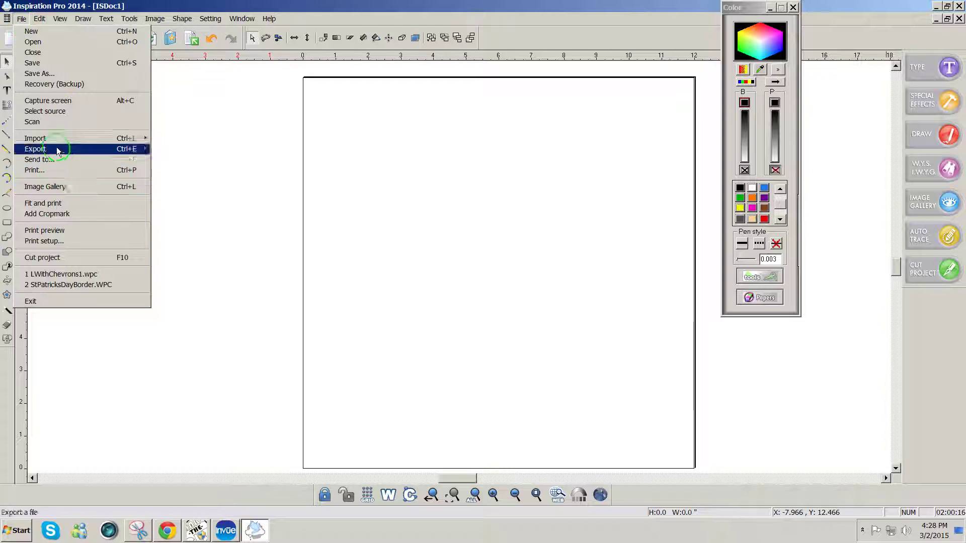
pyautogui.moveTo(59, 141)
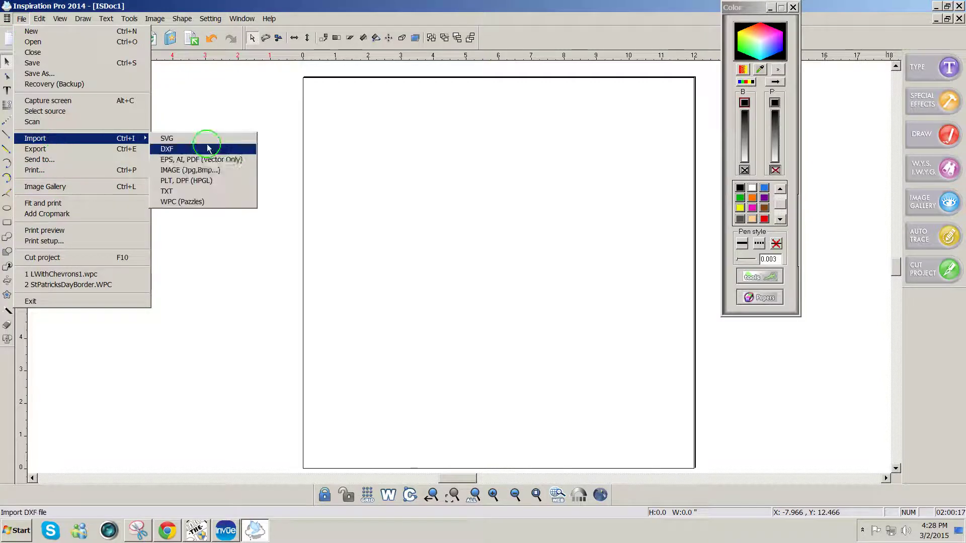
pyautogui.click(225, 170)
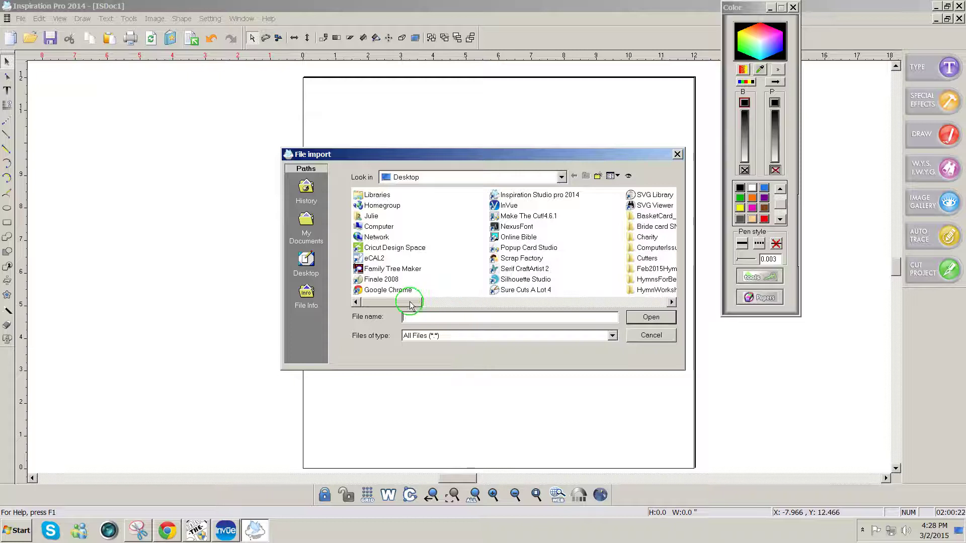
pyautogui.moveTo(416, 303); pyautogui.dragTo(509, 312)
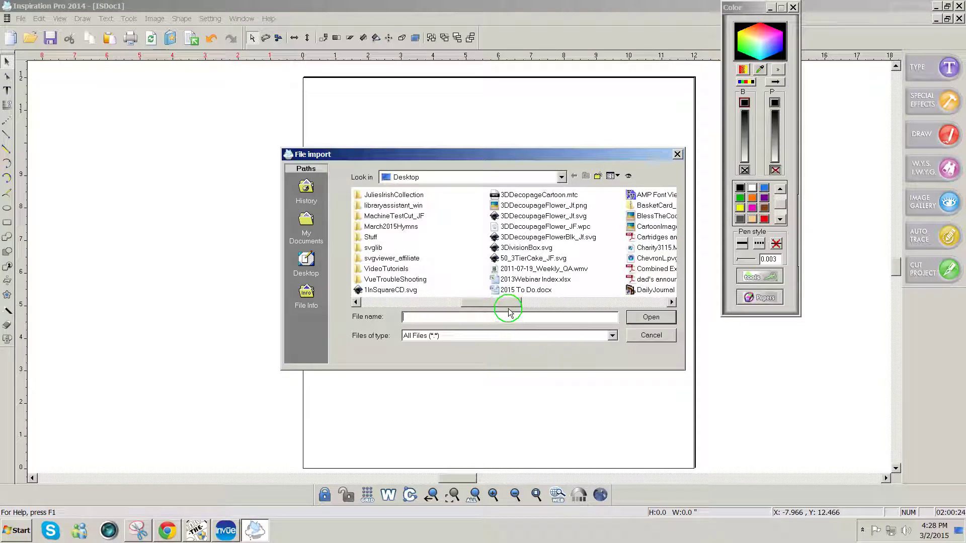
pyautogui.click(585, 206)
pyautogui.click(641, 318)
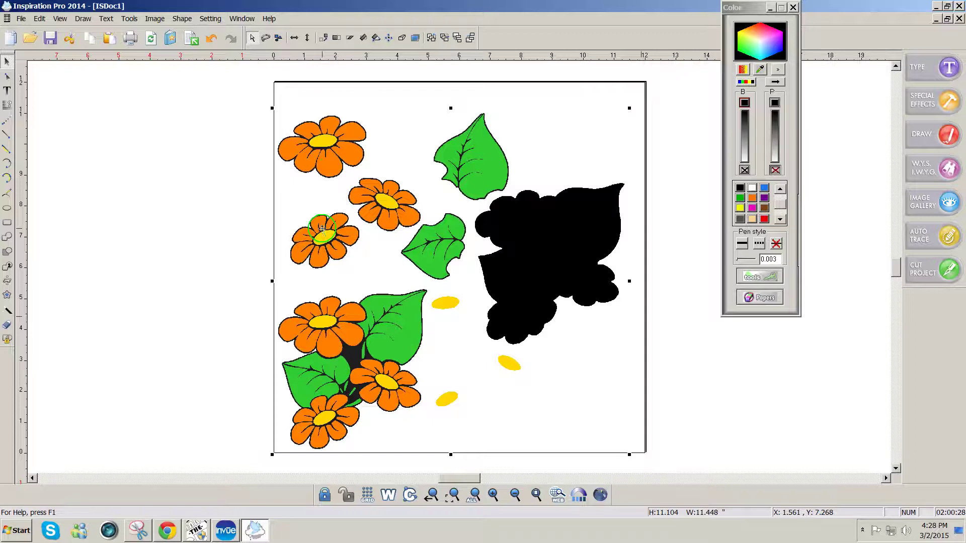
pyautogui.moveTo(321, 228); pyautogui.dragTo(323, 214)
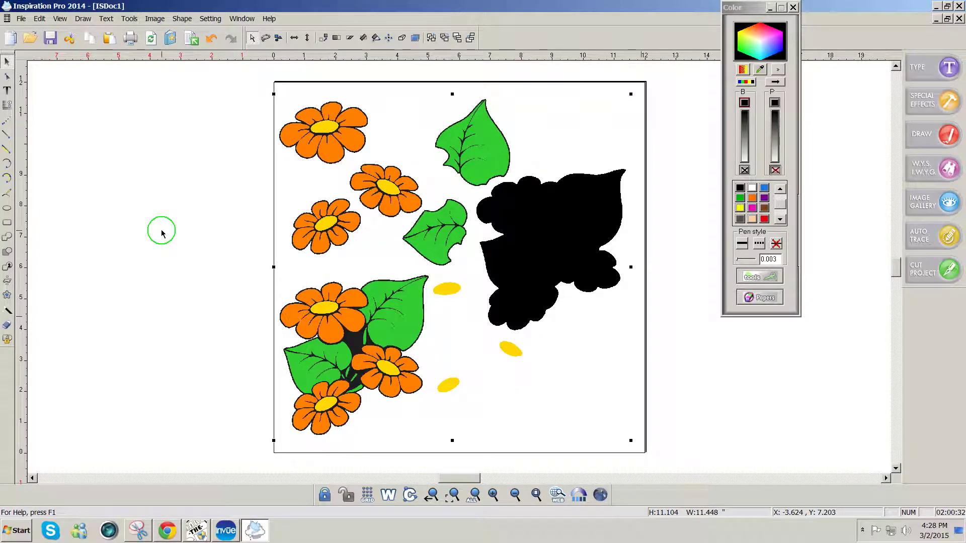
# Add a Contour Cut path around the large black silhouette with the offset at full Inline.
pyautogui.click(162, 232)
pyautogui.click(7, 310)
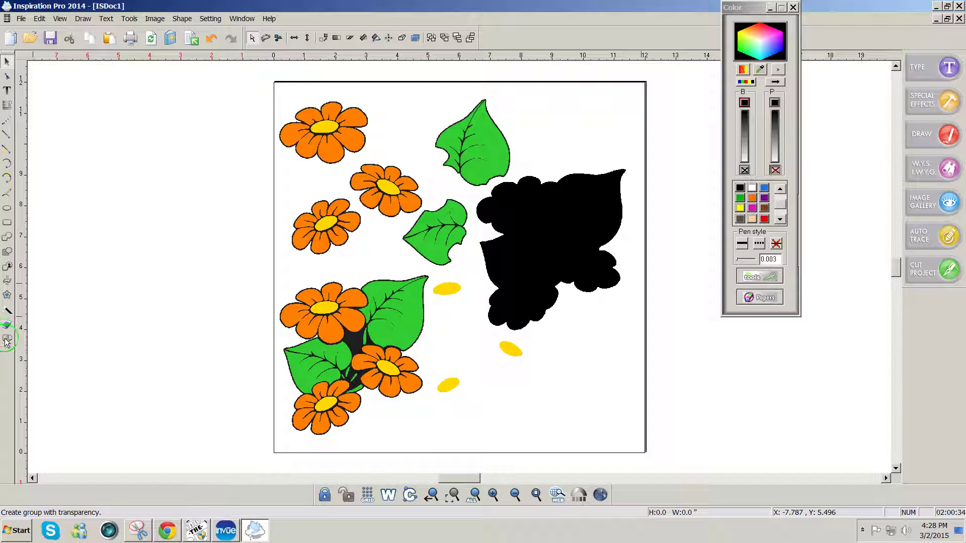
pyautogui.click(6, 317)
pyautogui.click(7, 312)
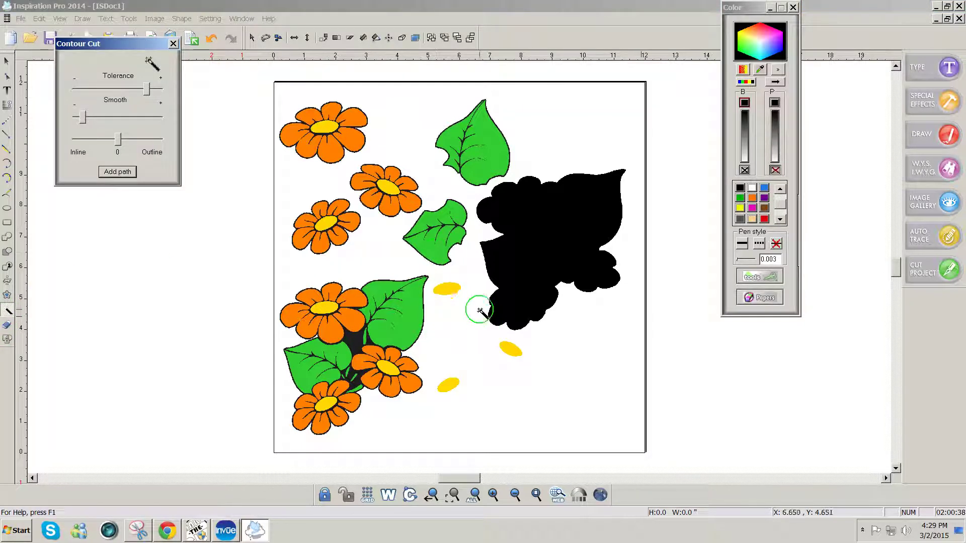
pyautogui.click(551, 267)
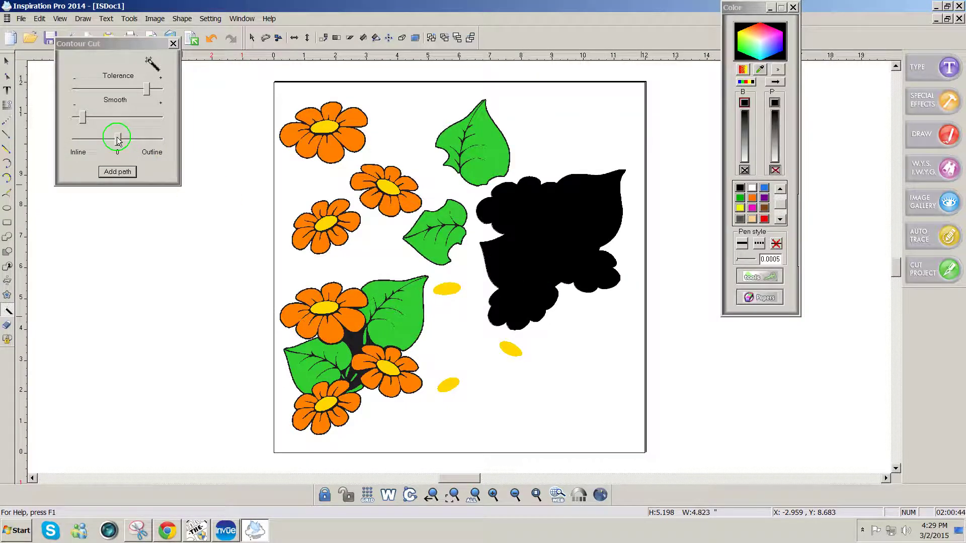
pyautogui.moveTo(117, 140); pyautogui.dragTo(74, 143)
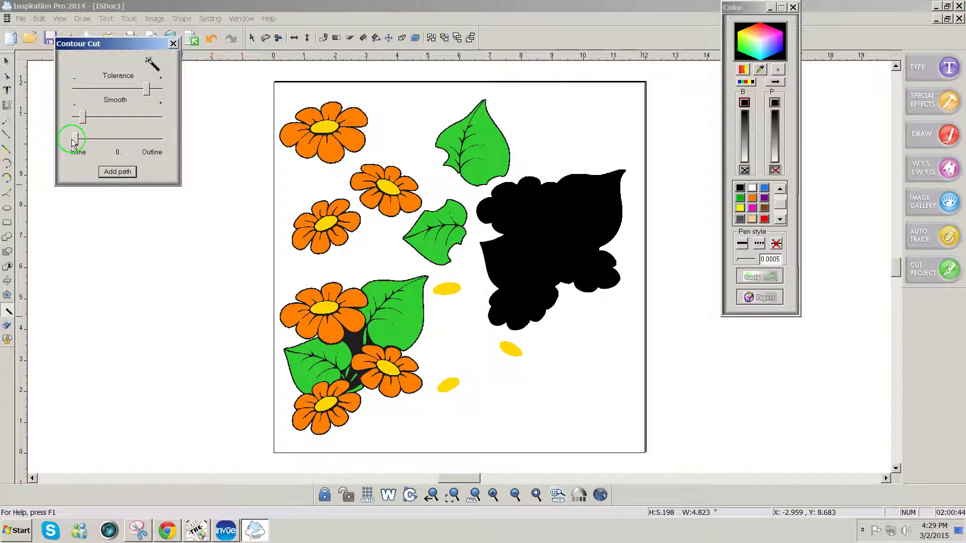
pyautogui.click(115, 172)
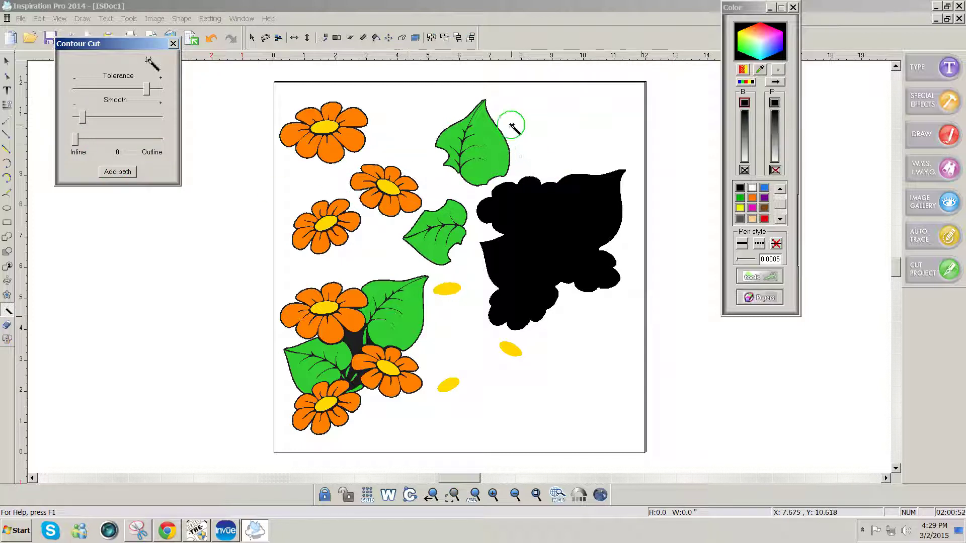
# Add a Contour Cut path around the upper green leaf with the offset at full Inline.
pyautogui.click(458, 119)
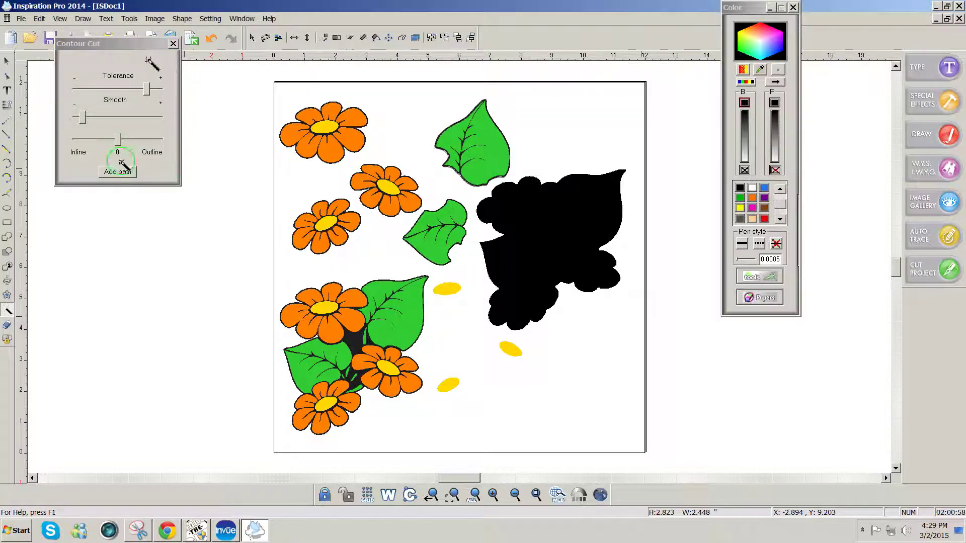
pyautogui.moveTo(117, 139); pyautogui.dragTo(68, 140)
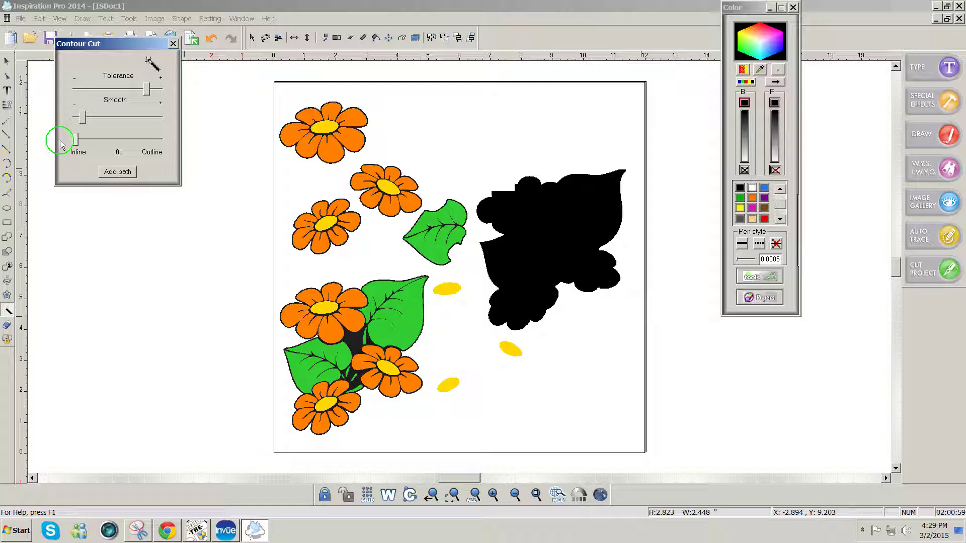
pyautogui.click(115, 173)
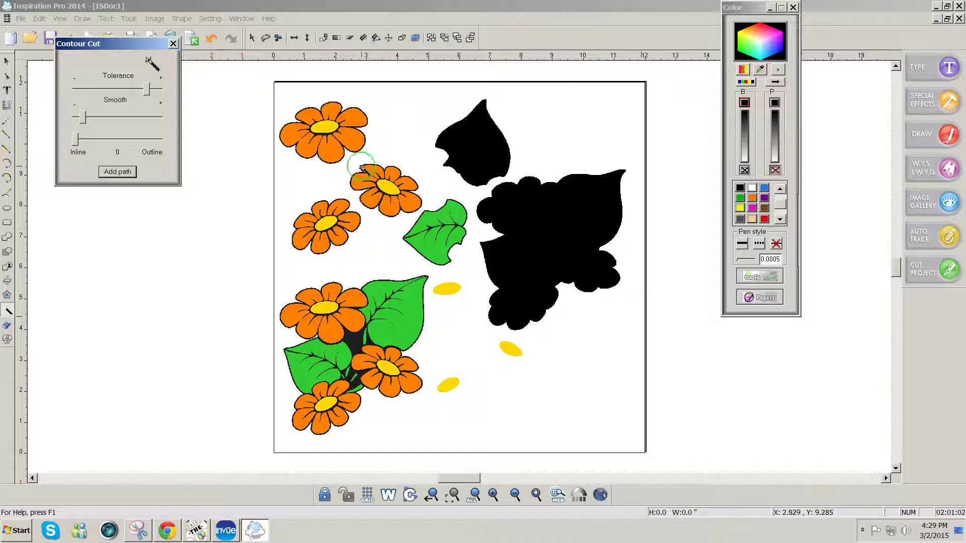
# Add a Contour Cut path around the uppermost orange flower with the offset at full Inline.
pyautogui.click(319, 163)
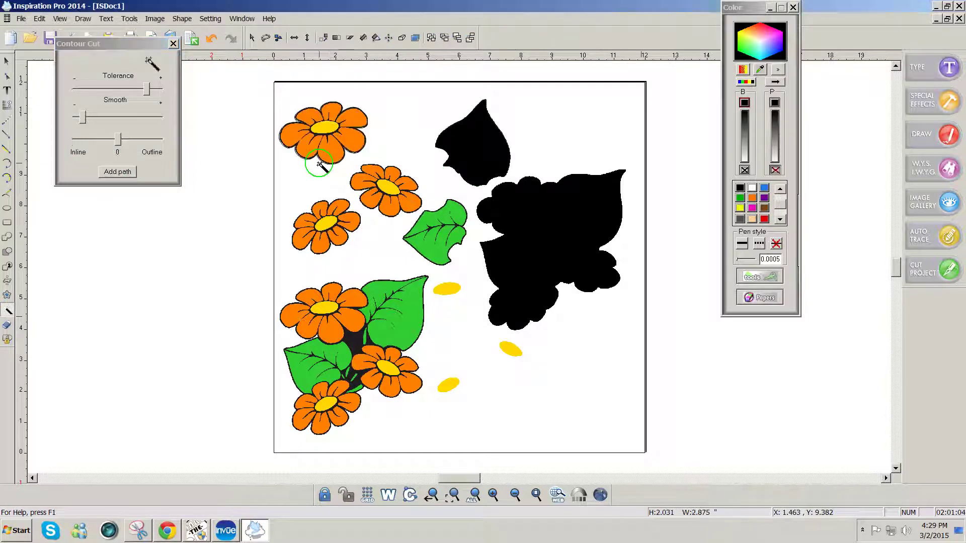
pyautogui.click(105, 141)
pyautogui.moveTo(105, 141); pyautogui.dragTo(44, 134)
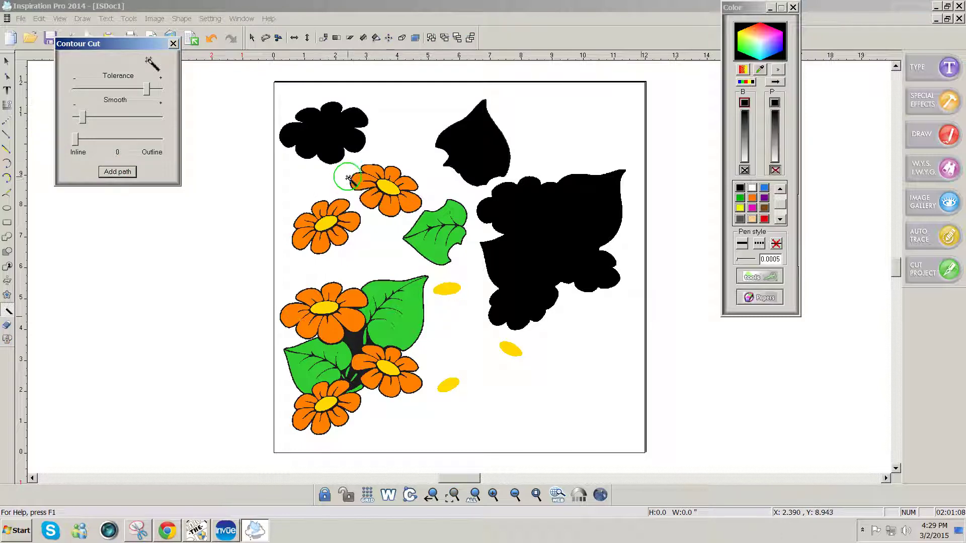
# Add a Contour Cut path around the orange flower beside the small green leaf with the offset at full Inline.
pyautogui.click(330, 179)
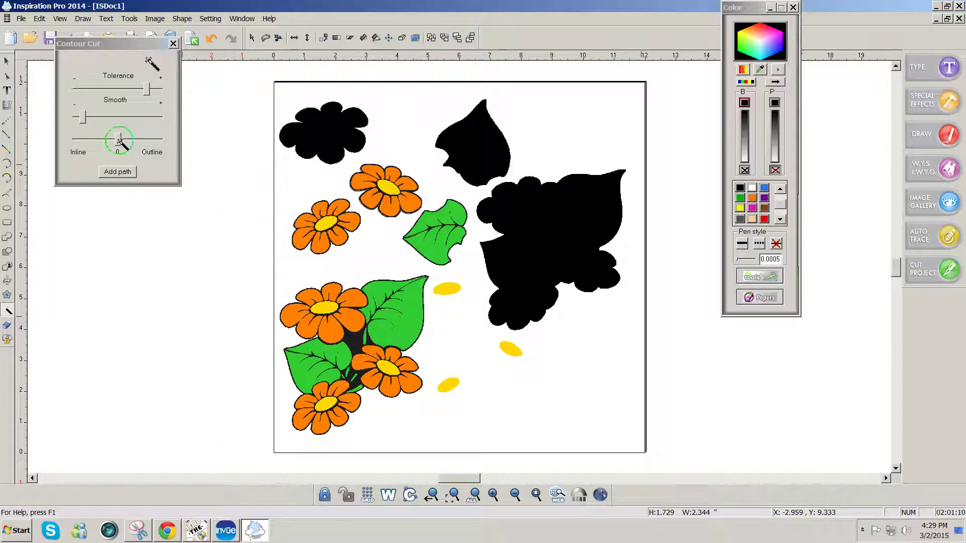
pyautogui.moveTo(118, 140); pyautogui.dragTo(69, 140)
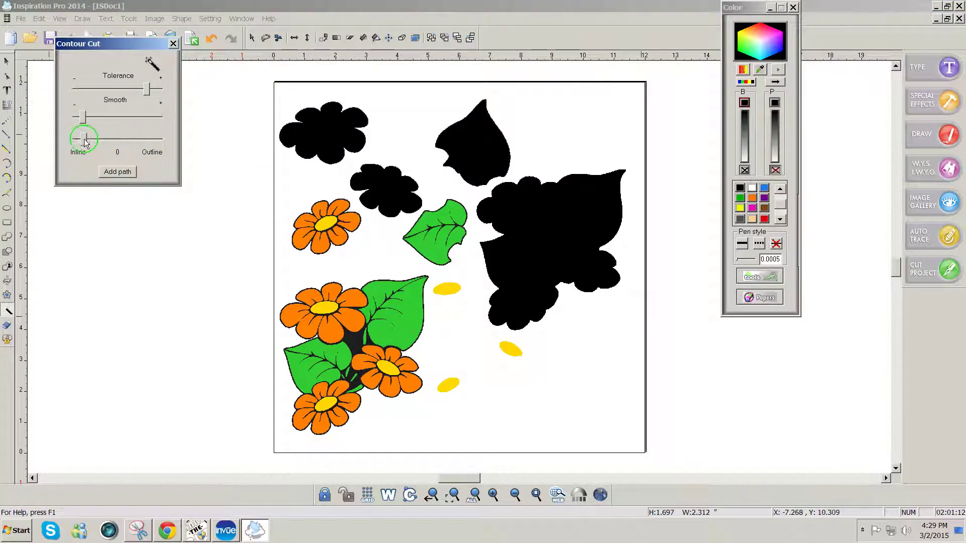
pyautogui.moveTo(86, 144); pyautogui.dragTo(71, 138)
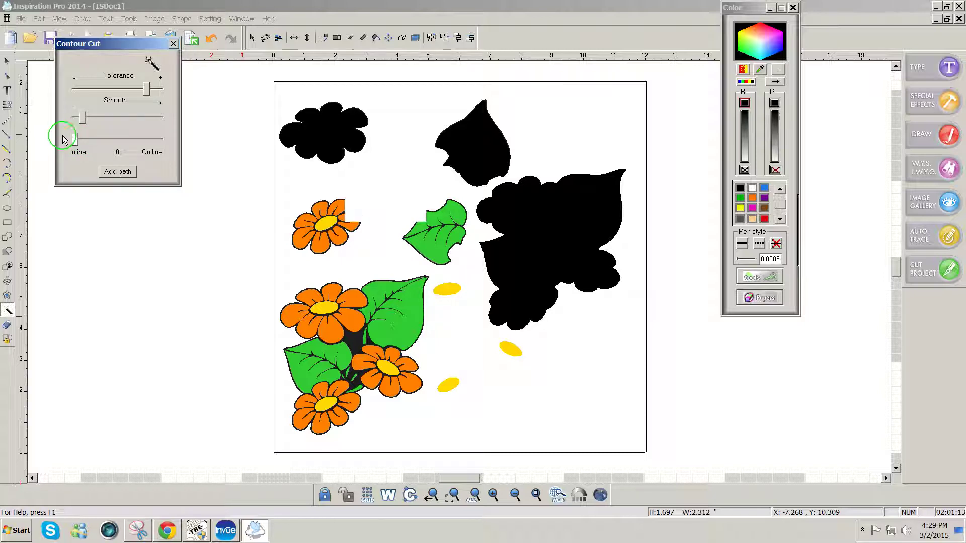
pyautogui.click(117, 171)
# Add a Contour Cut path around the remaining single orange flower, just above the assembled bouquet, with the offset at full Inline.
pyautogui.click(290, 205)
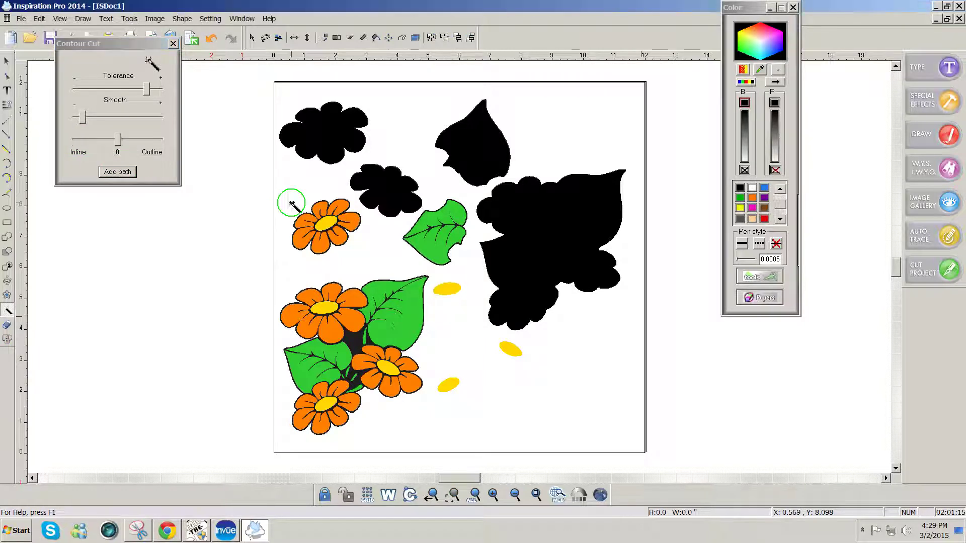
pyautogui.click(119, 139)
pyautogui.moveTo(119, 139); pyautogui.dragTo(74, 140)
pyautogui.click(126, 173)
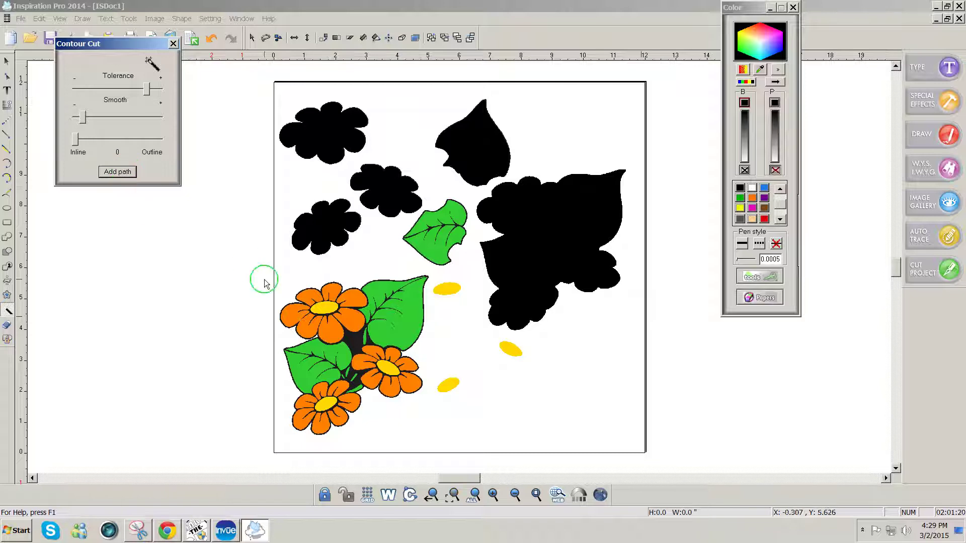
# Add a Contour Cut path around the assembled flower-and-leaf bouquet with the offset at full Inline.
pyautogui.click(291, 289)
pyautogui.click(291, 289)
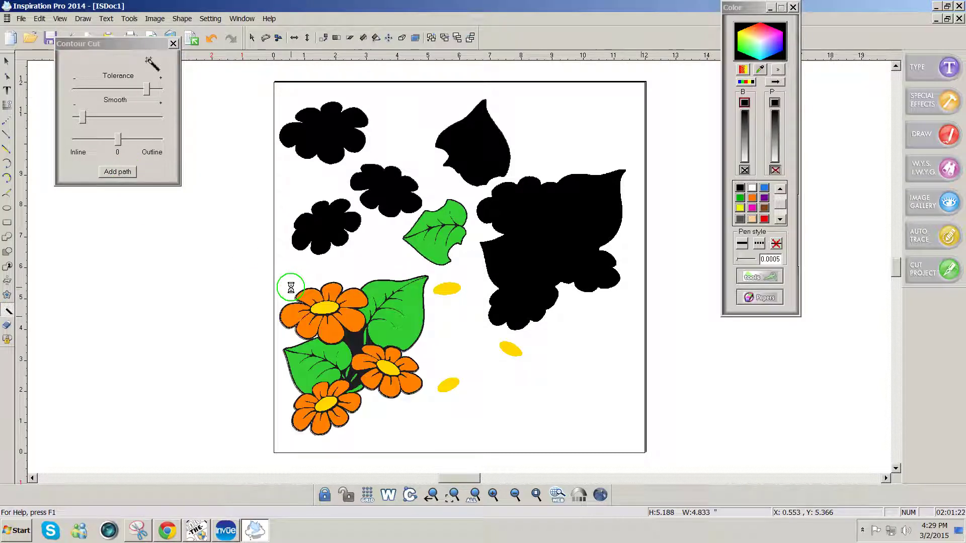
pyautogui.moveTo(121, 144); pyautogui.dragTo(64, 135)
pyautogui.click(123, 172)
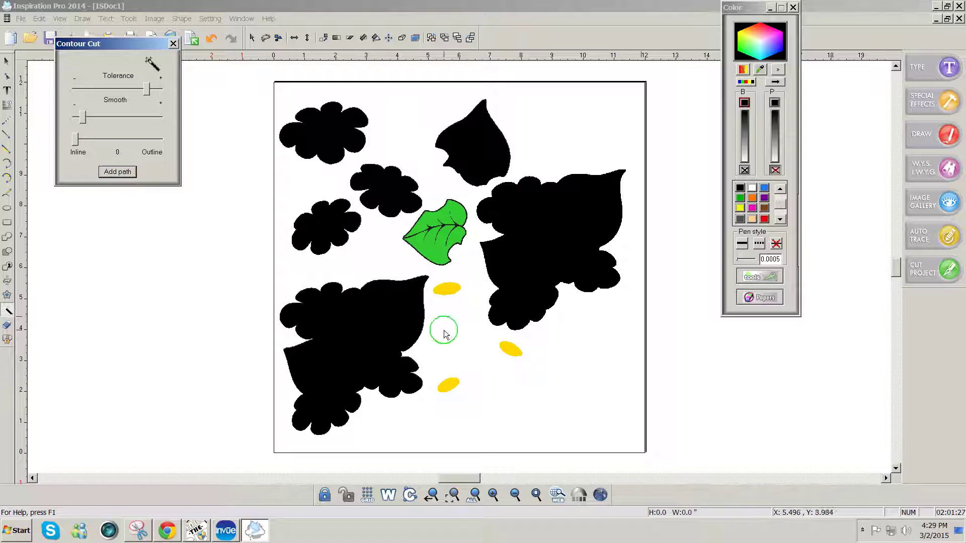
# Add Contour Cut paths around the three yellow flower centers, keeping the offset at 0.
pyautogui.click(445, 290)
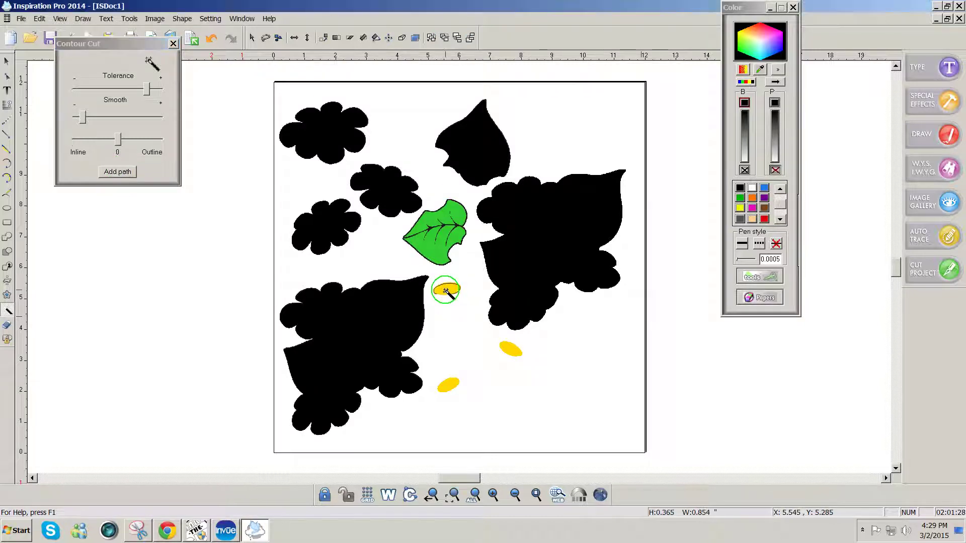
pyautogui.click(130, 173)
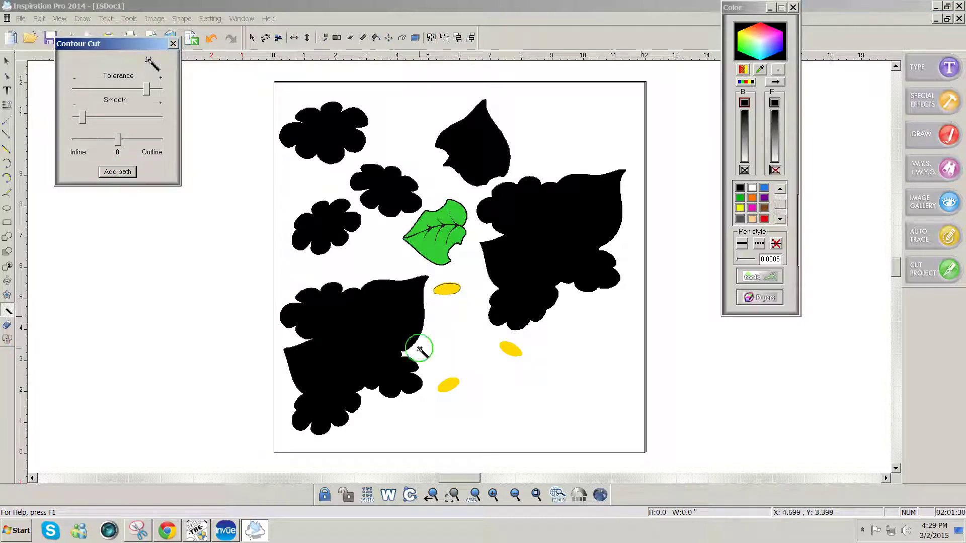
pyautogui.click(449, 384)
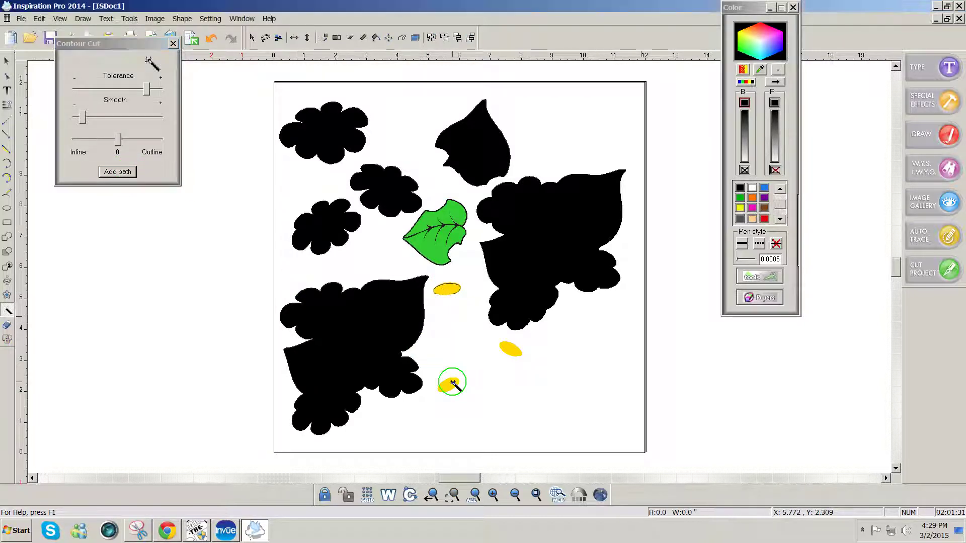
pyautogui.click(118, 171)
pyautogui.click(508, 351)
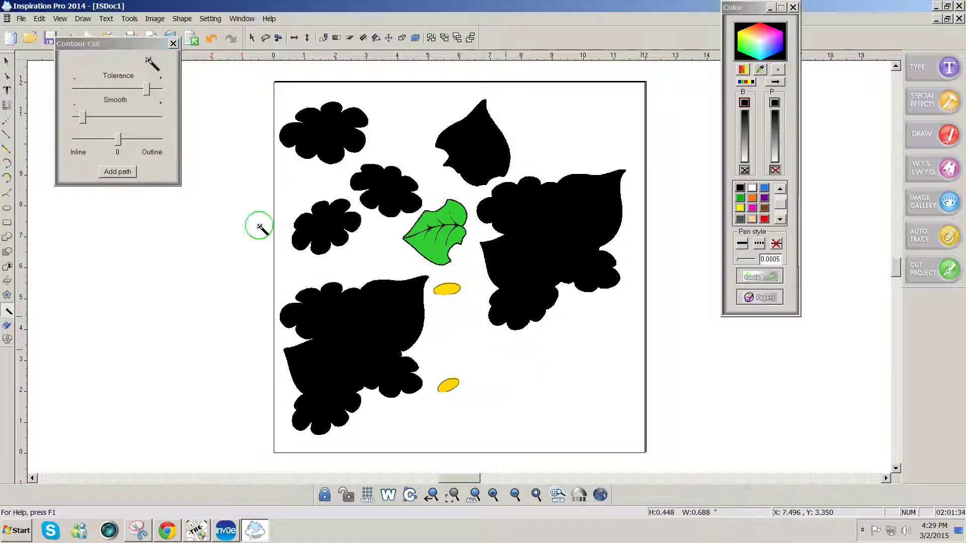
pyautogui.click(118, 172)
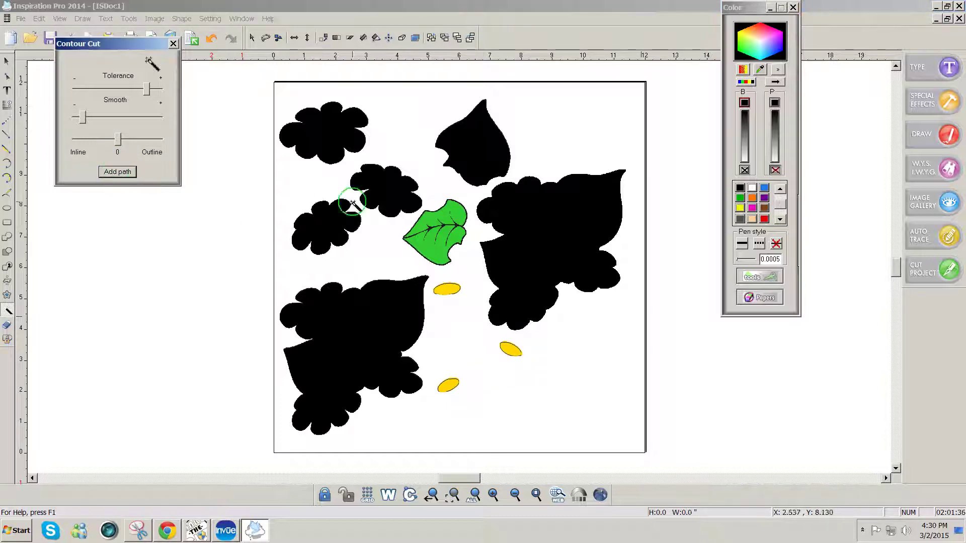
# Add a Contour Cut path around the lower, smaller green leaf with the offset at full Inline, and close Contour Cut.
pyautogui.click(404, 246)
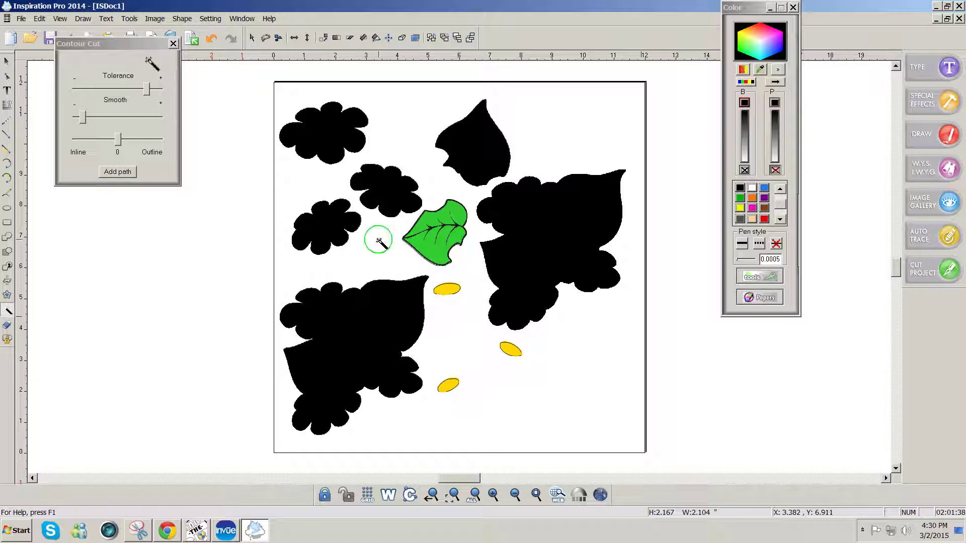
pyautogui.moveTo(118, 139); pyautogui.dragTo(40, 142)
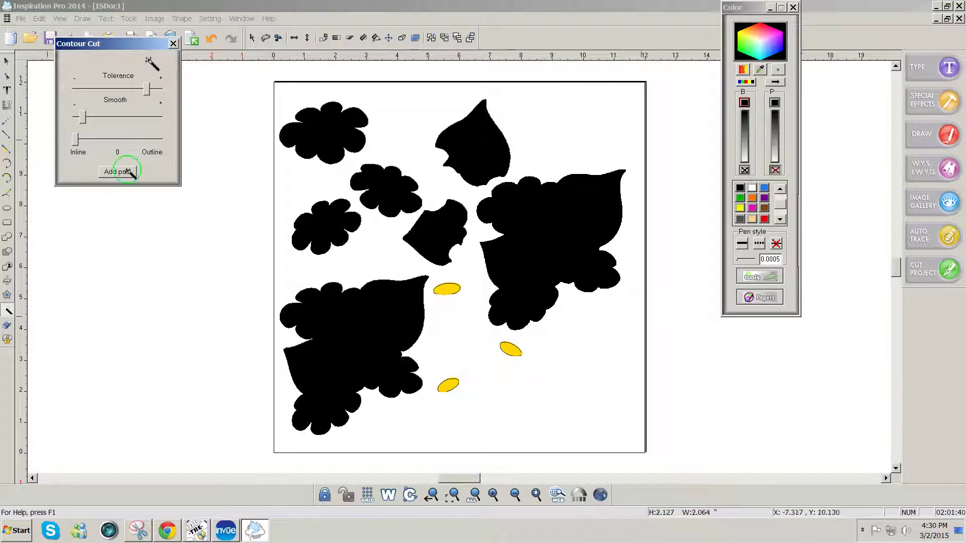
pyautogui.click(173, 43)
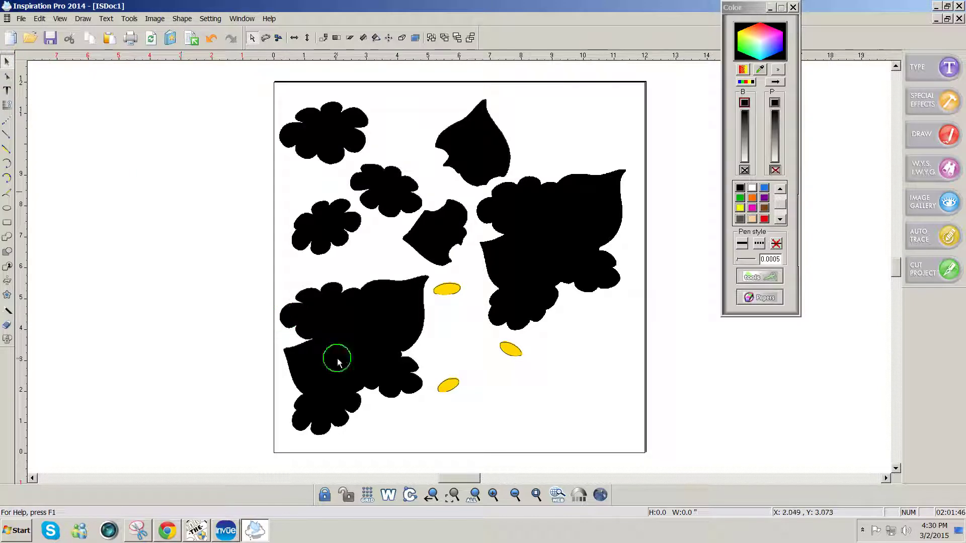
# Bring the imported flower image to the front of the contour cut paths.
pyautogui.click(500, 376)
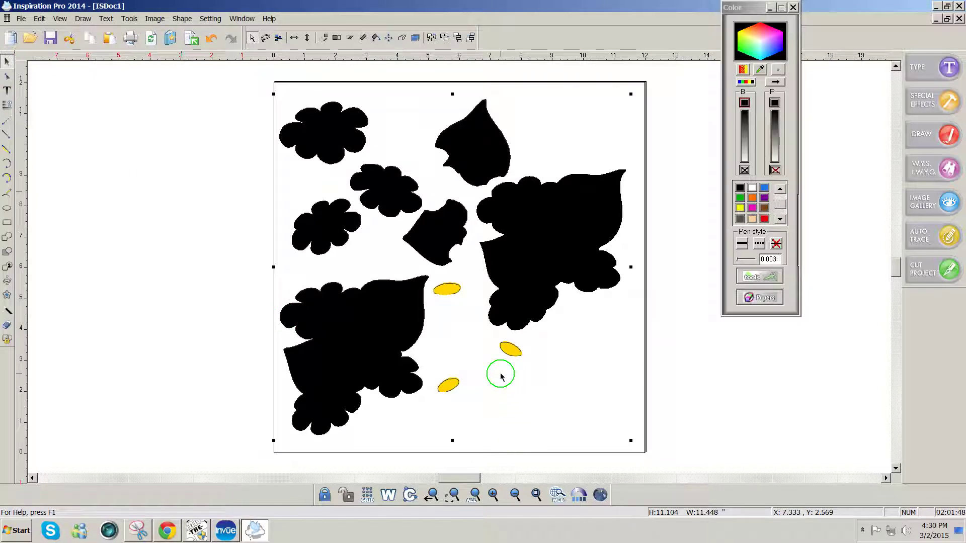
pyautogui.rightClick(501, 374)
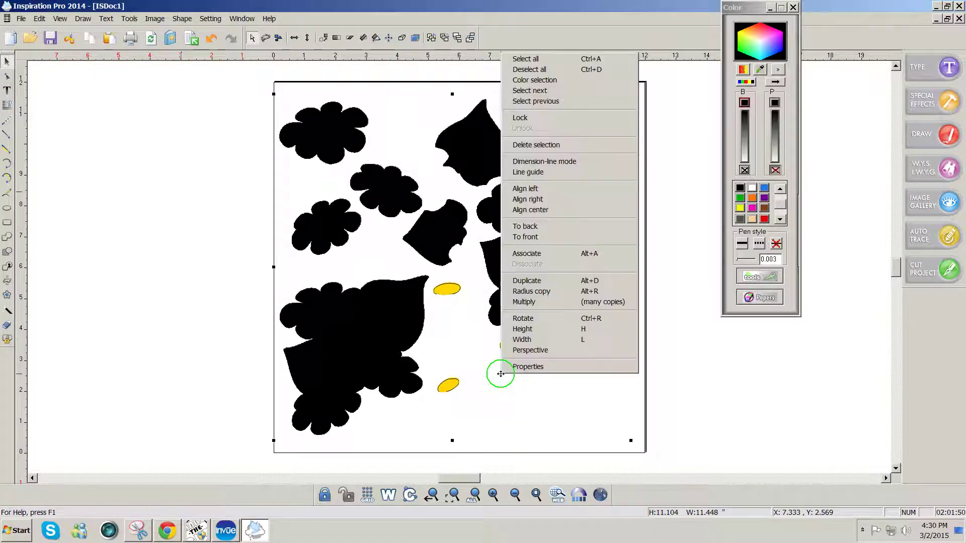
pyautogui.click(543, 237)
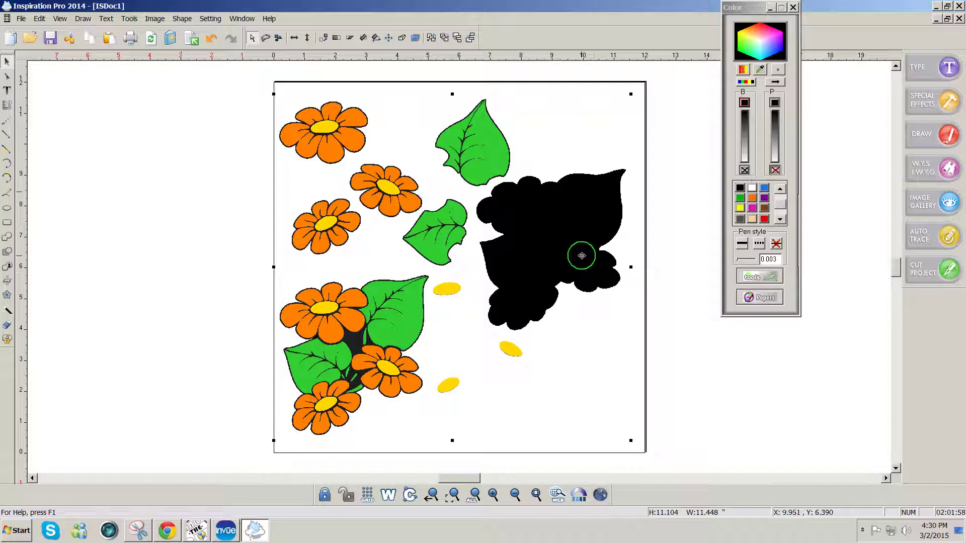
# Preview the contour lines in the Cut Control Panel and return to the page without cutting.
pyautogui.click(919, 274)
pyautogui.click(317, 273)
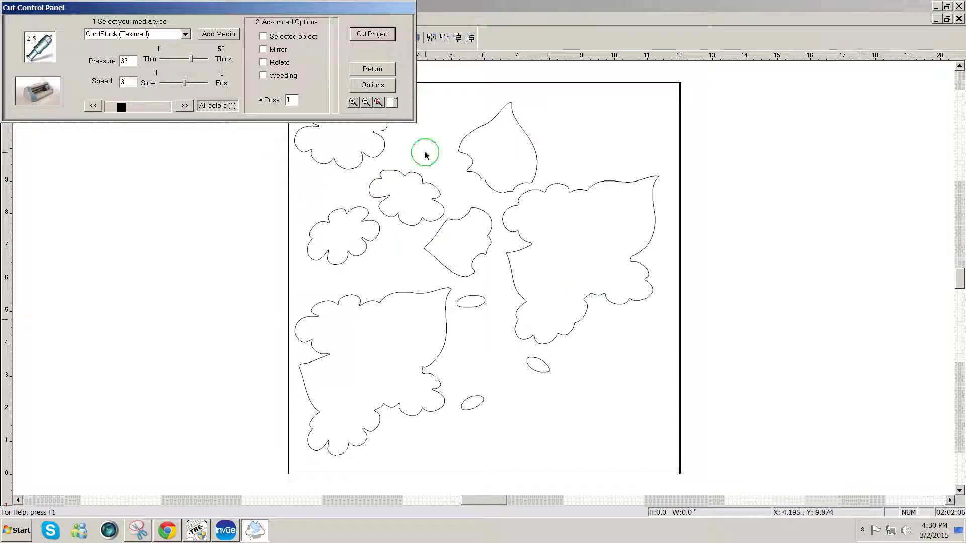
pyautogui.click(372, 69)
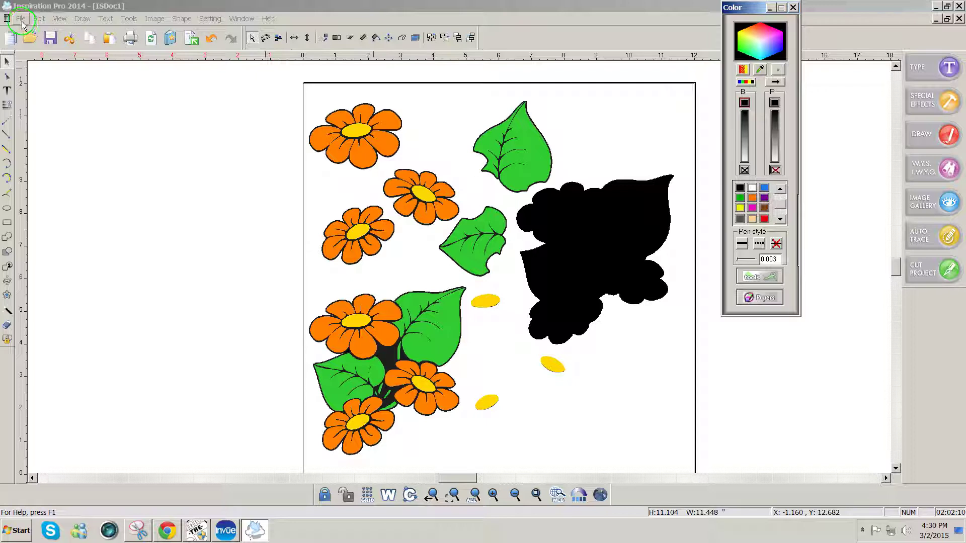
# Add cropmarks to the page as registration marks for print and cut.
pyautogui.click(22, 22)
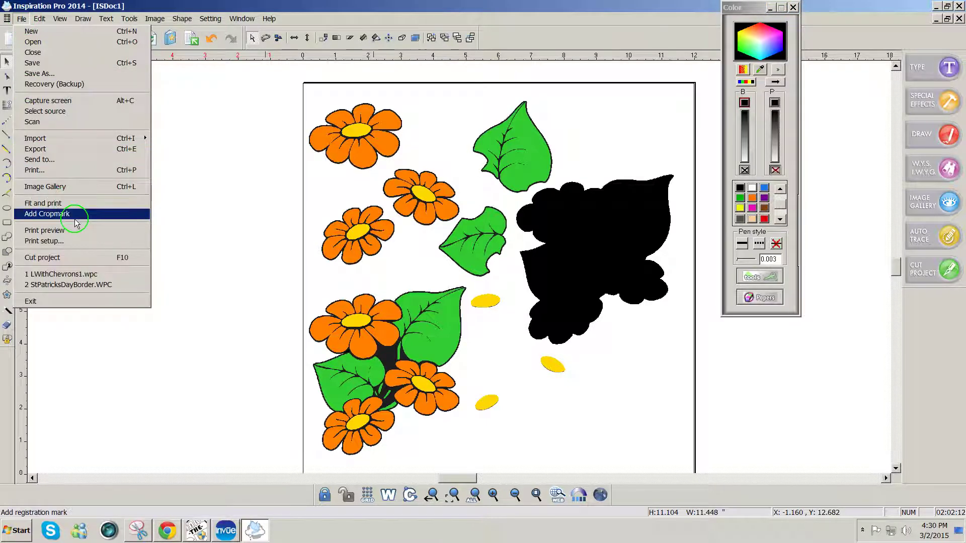
pyautogui.moveTo(60, 19)
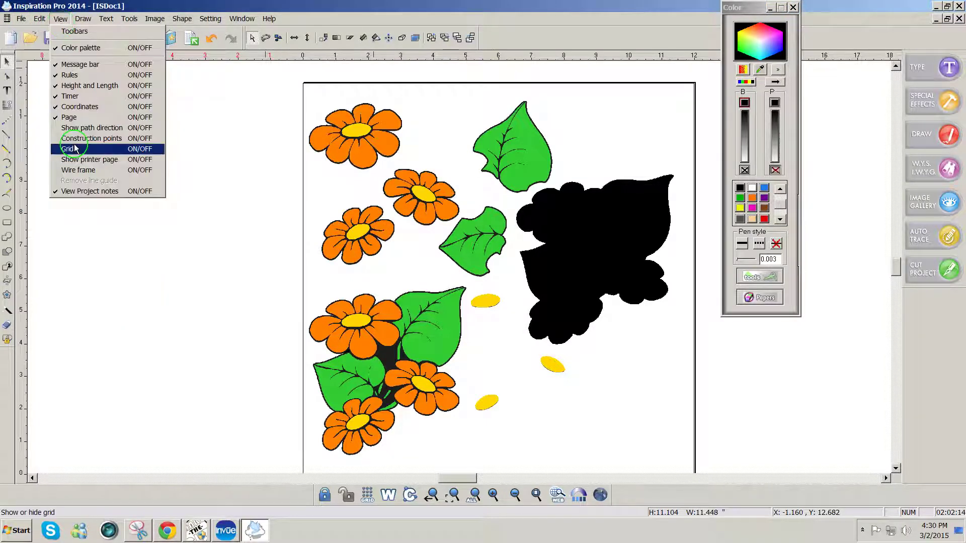
pyautogui.moveTo(23, 19)
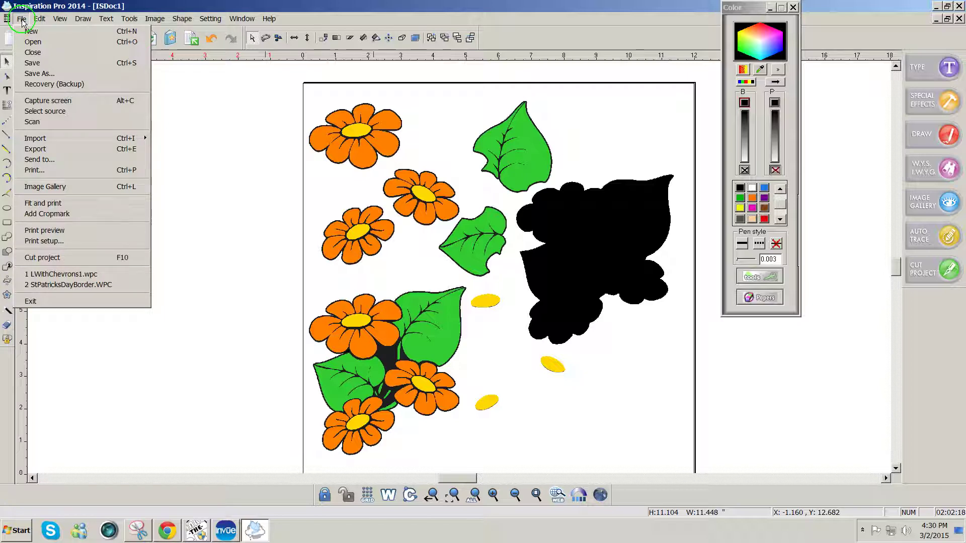
pyautogui.click(64, 216)
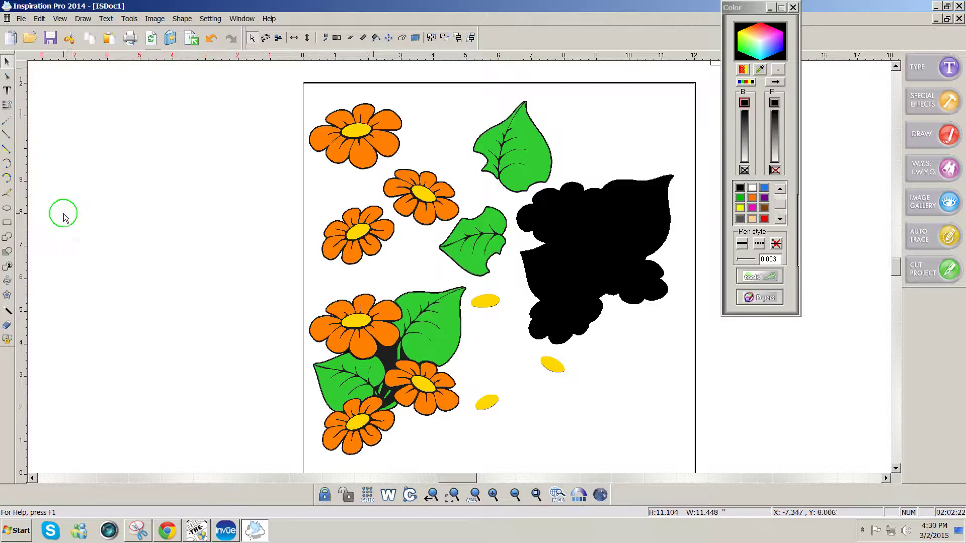
# Inspect the cropmarks around the page, select the upper-right one, and move the Color palette clear of it.
pyautogui.scroll(-2, 742, 352)
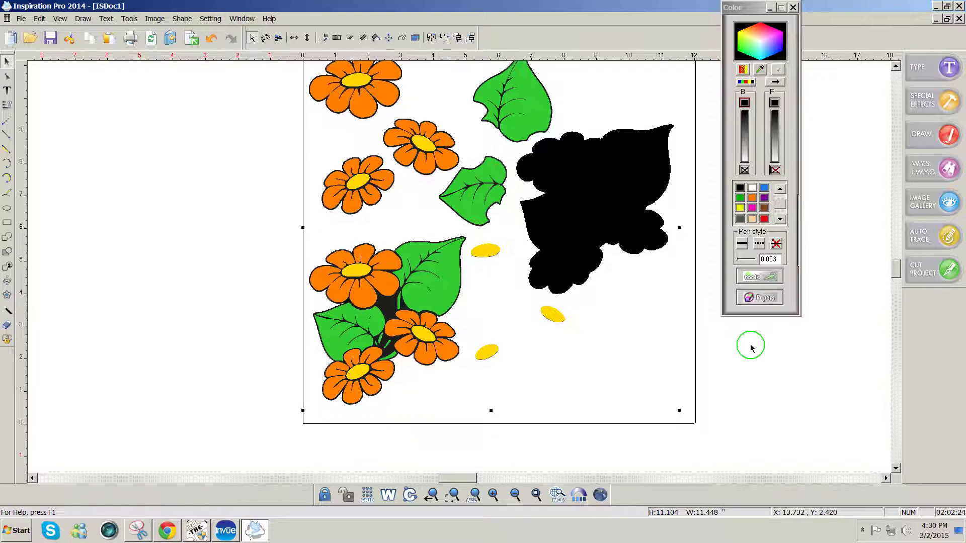
pyautogui.scroll(3, 750, 347)
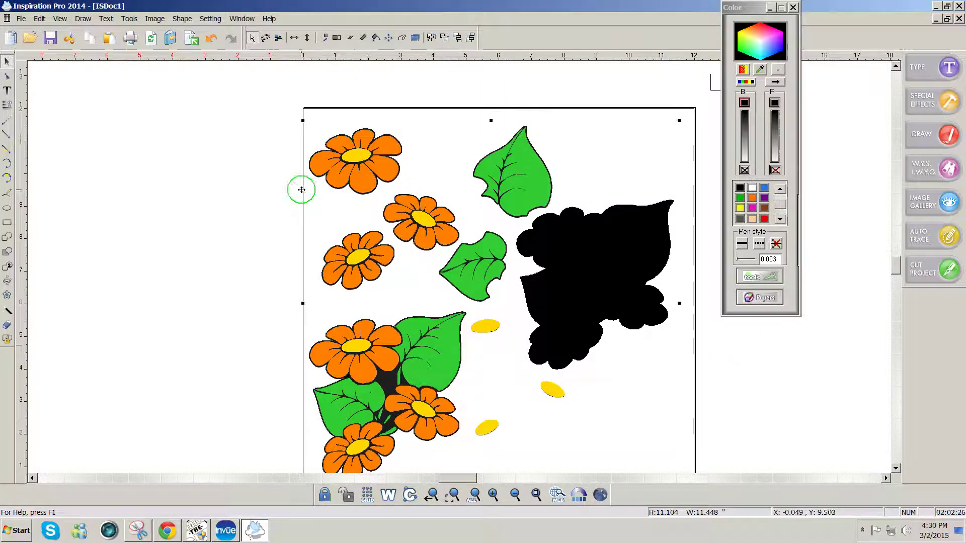
pyautogui.click(711, 83)
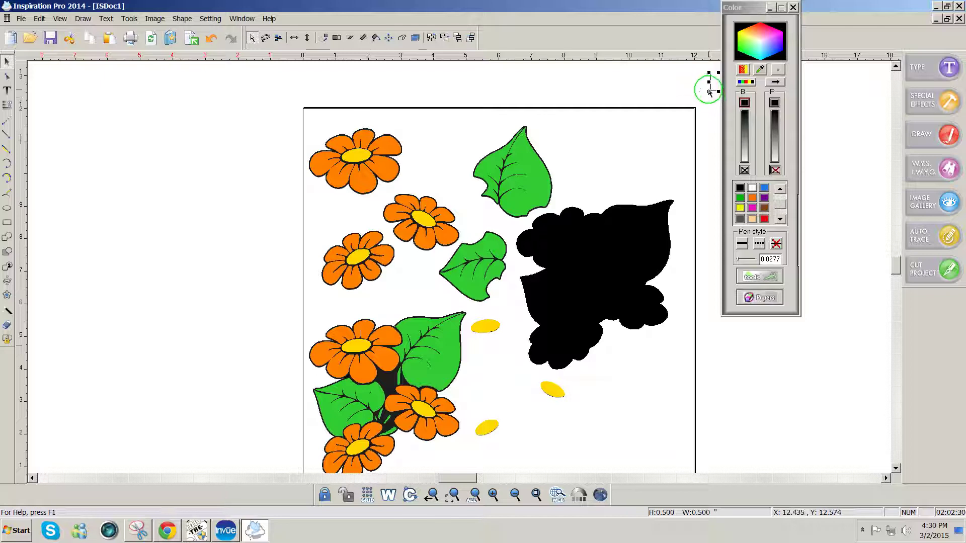
pyautogui.moveTo(708, 92)
pyautogui.mouseDown()
pyautogui.moveTo(642, 129)
pyautogui.moveTo(711, 82)
pyautogui.mouseUp()
pyautogui.moveTo(757, 12); pyautogui.dragTo(790, 15)
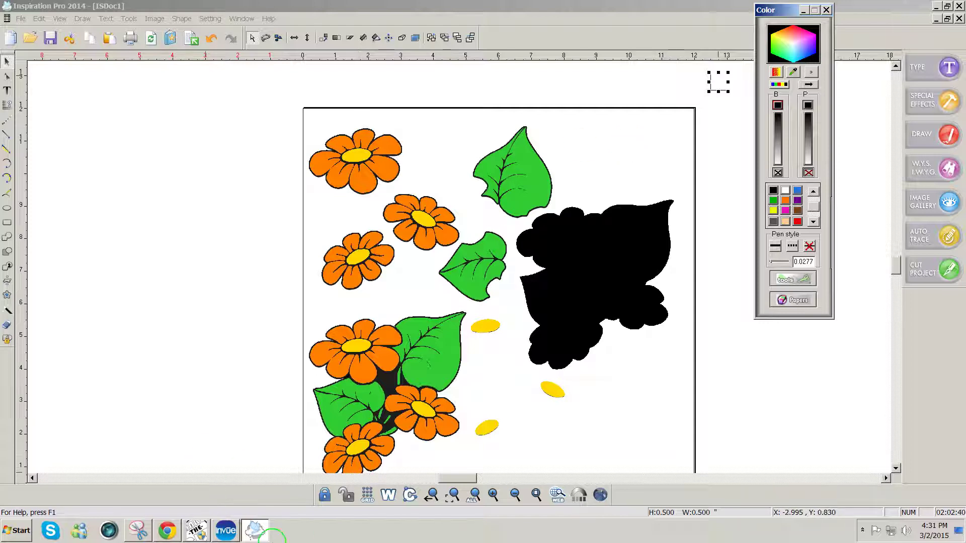
# Switch to Make The Cut! to look over the Flowers 3 project, and return to the ISDoc1 page in Inspiration Pro.
pyautogui.click(171, 536)
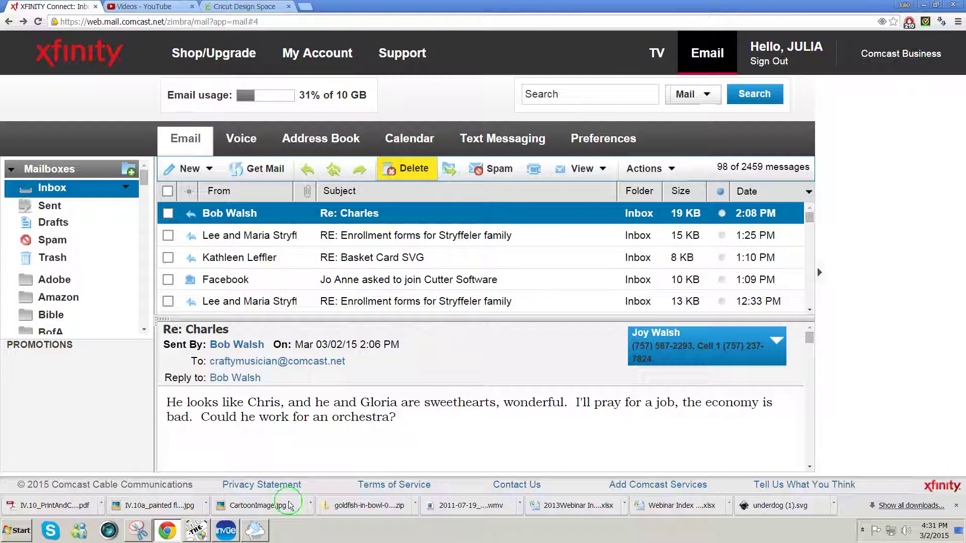
pyautogui.click(186, 536)
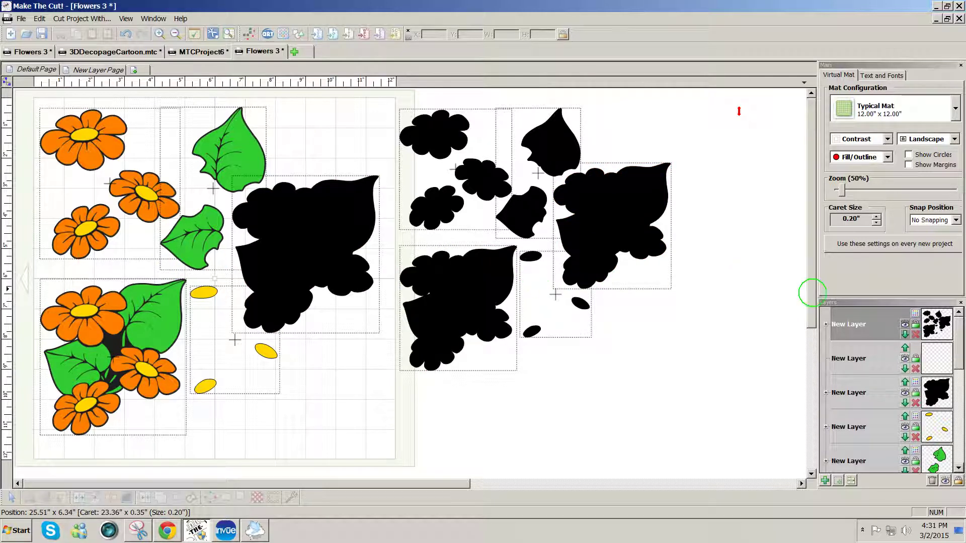
pyautogui.moveTo(808, 291)
pyautogui.mouseDown()
pyautogui.moveTo(802, 349)
pyautogui.moveTo(811, 289)
pyautogui.mouseUp()
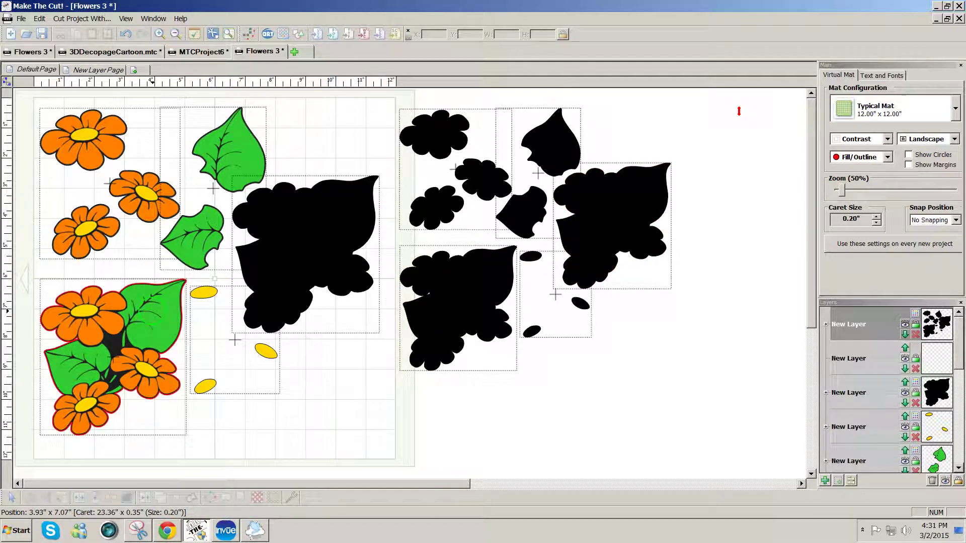
pyautogui.click(255, 532)
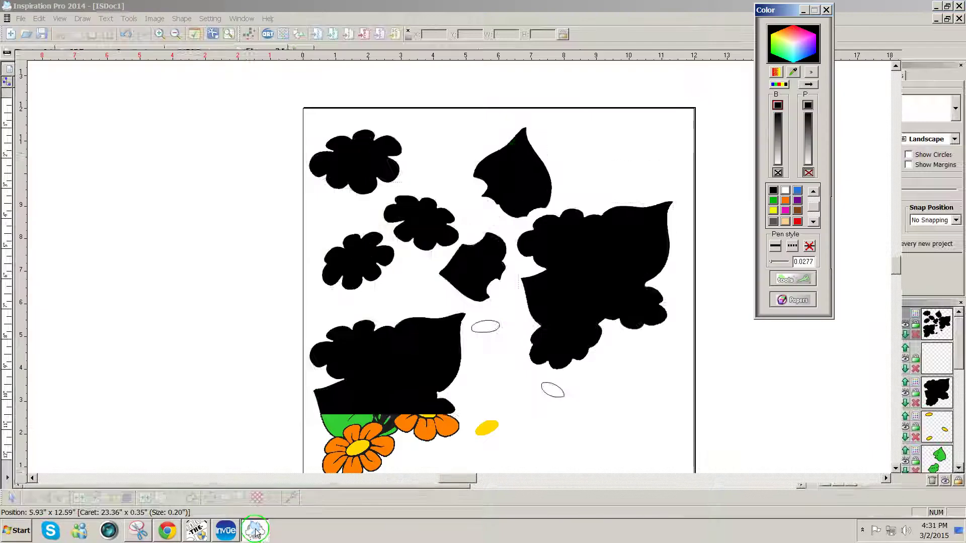
pyautogui.moveTo(294, 109); pyautogui.dragTo(716, 537)
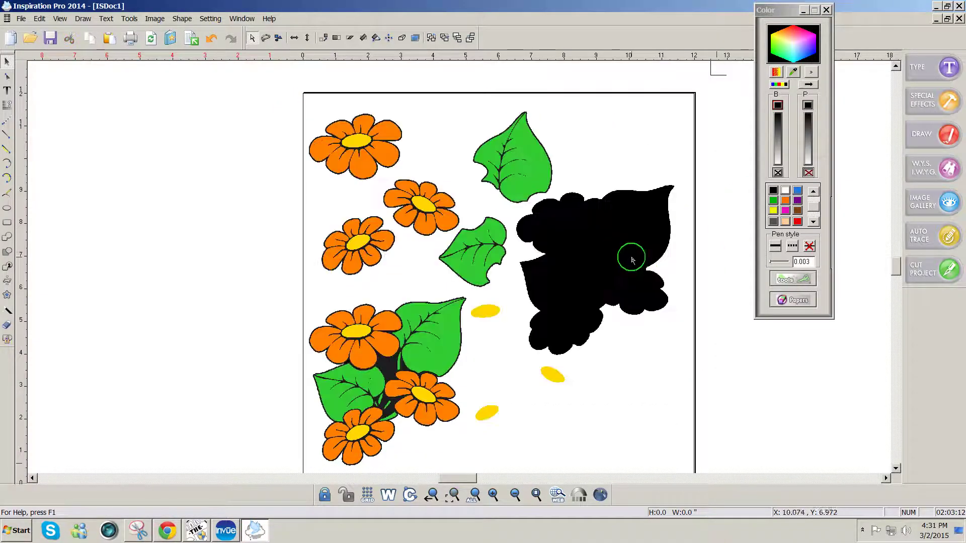
# Clear all artwork from the page and add cropmarks to the empty page.
pyautogui.press('Delete')
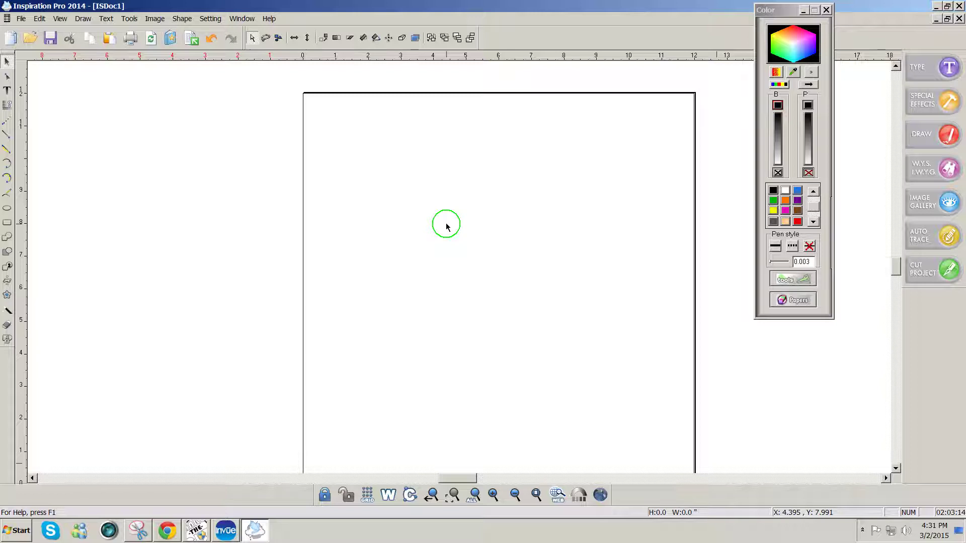
pyautogui.click(21, 19)
pyautogui.click(62, 216)
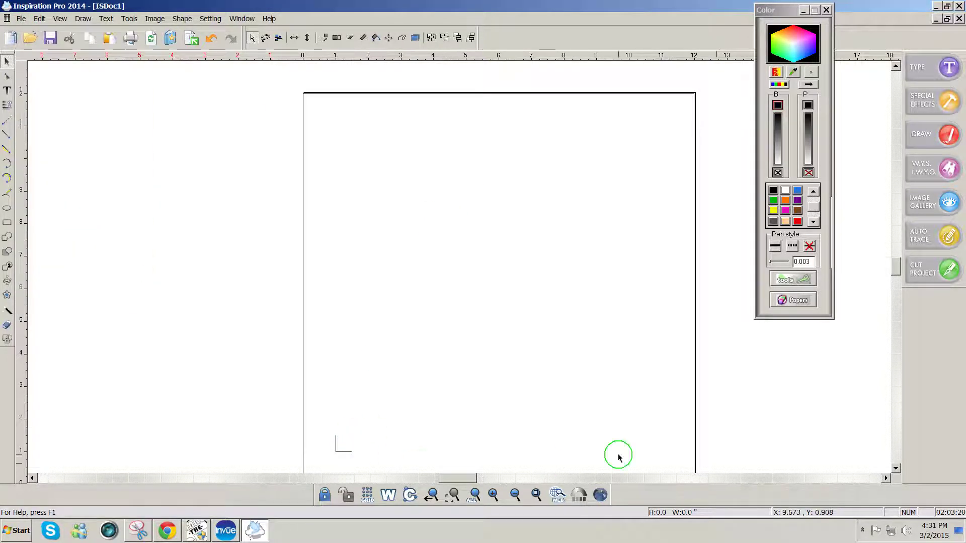
pyautogui.scroll(2, 619, 458)
pyautogui.scroll(-3, 619, 457)
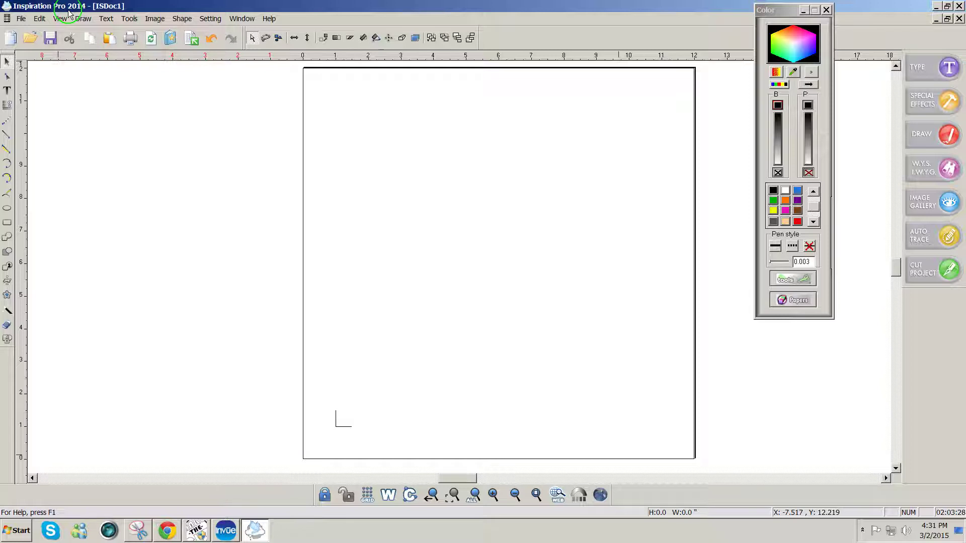
# Import the image file 3DDecopageFlower_Jf.png from the Desktop onto the page.
pyautogui.click(21, 18)
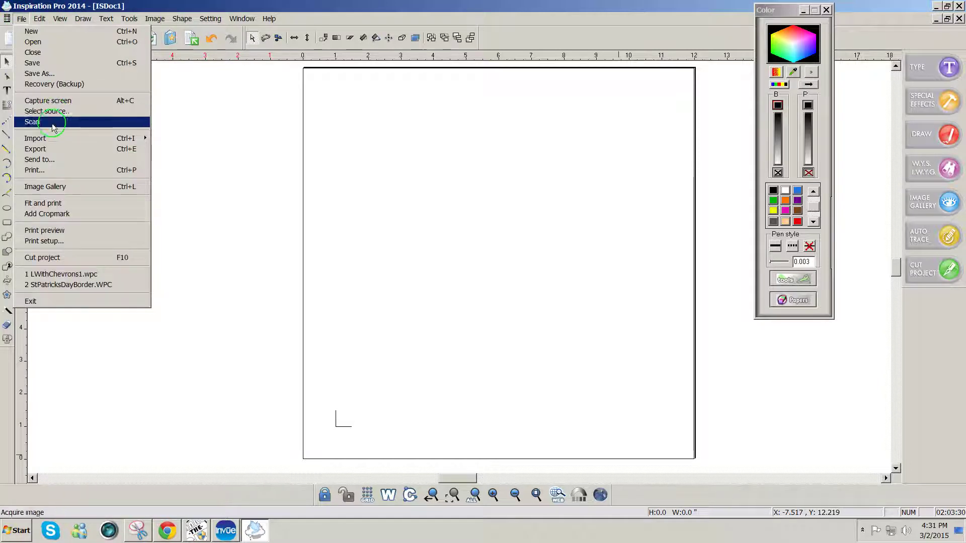
pyautogui.moveTo(57, 139)
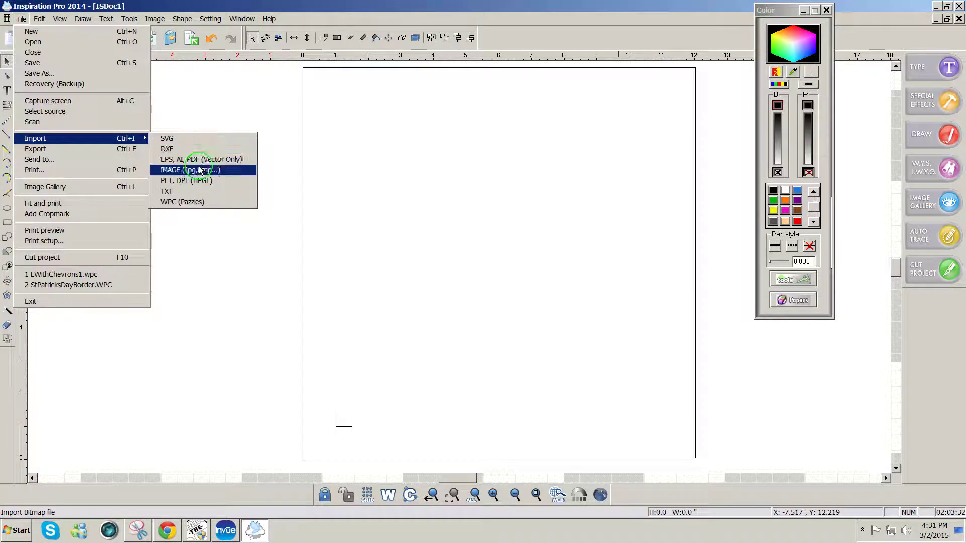
pyautogui.click(200, 171)
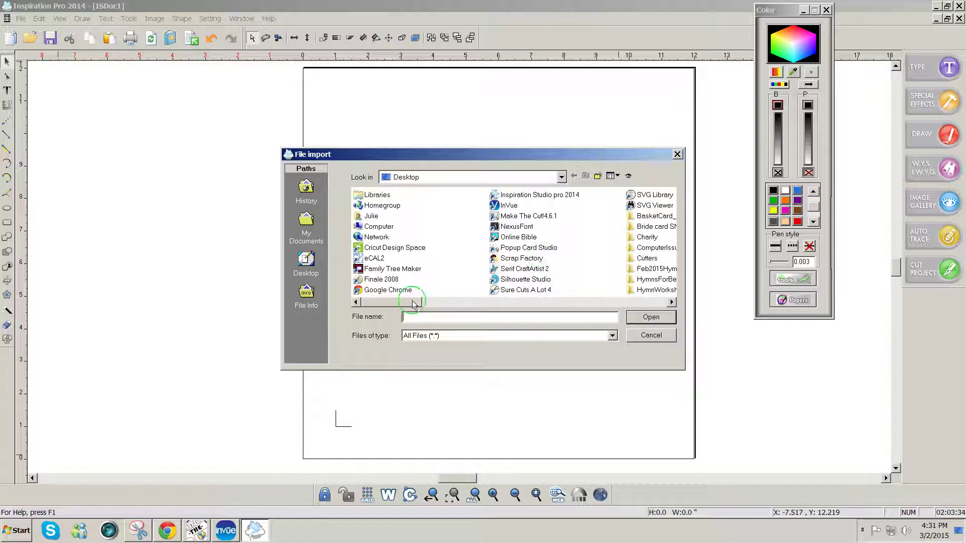
pyautogui.moveTo(411, 303); pyautogui.dragTo(543, 308)
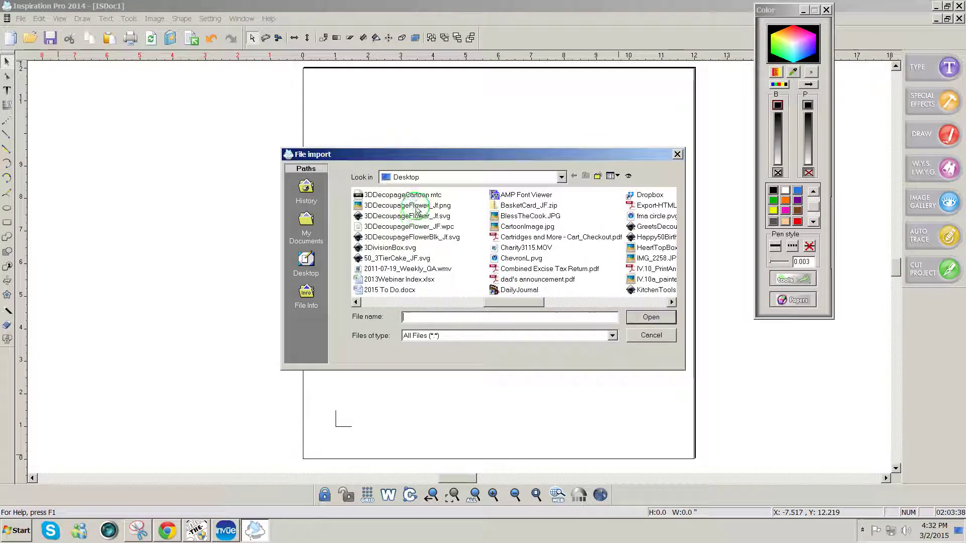
pyautogui.click(416, 207)
pyautogui.click(654, 317)
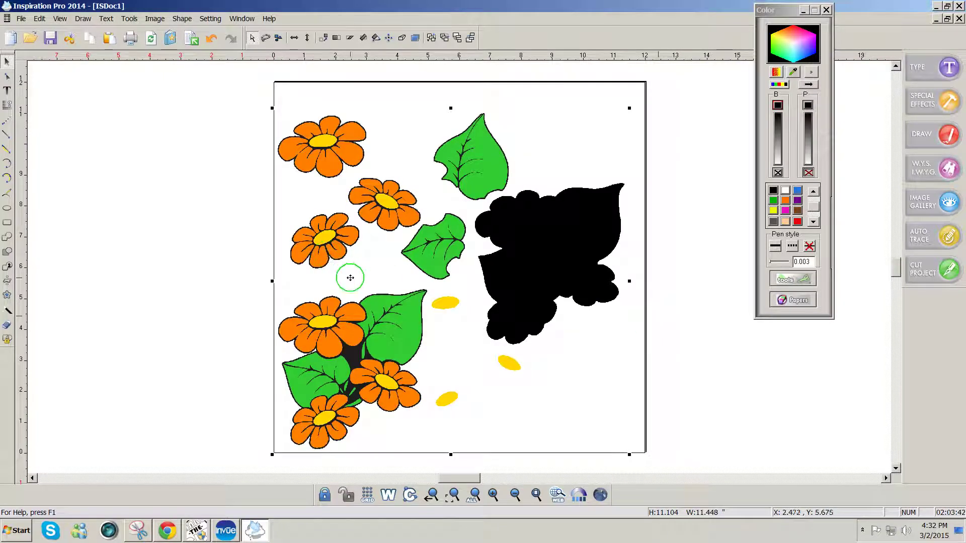
# Align the flower image's lower-left corner with the cropmark and scale it down to about 9.94 by 9.64 inches.
pyautogui.moveTo(322, 246); pyautogui.dragTo(359, 231)
pyautogui.moveTo(363, 288); pyautogui.dragTo(362, 272)
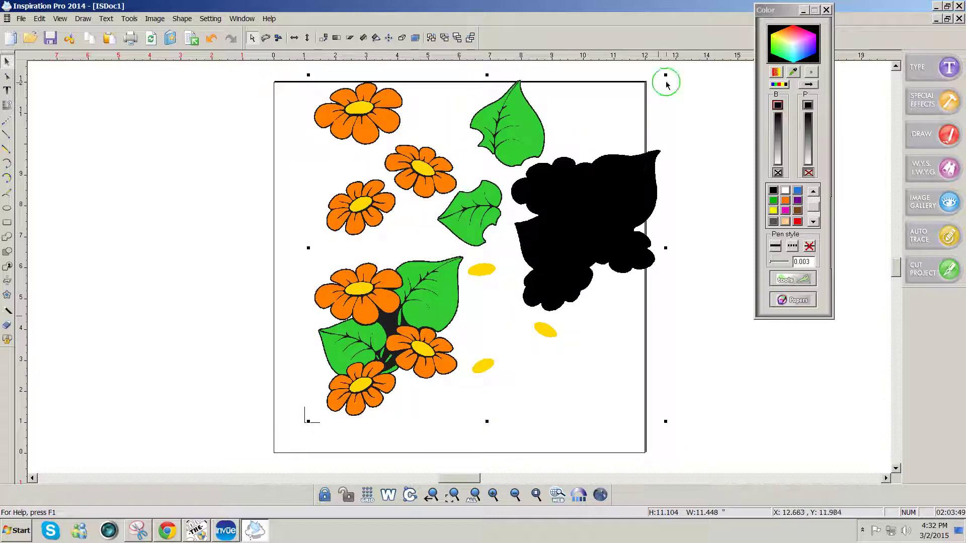
pyautogui.moveTo(665, 75); pyautogui.dragTo(587, 121)
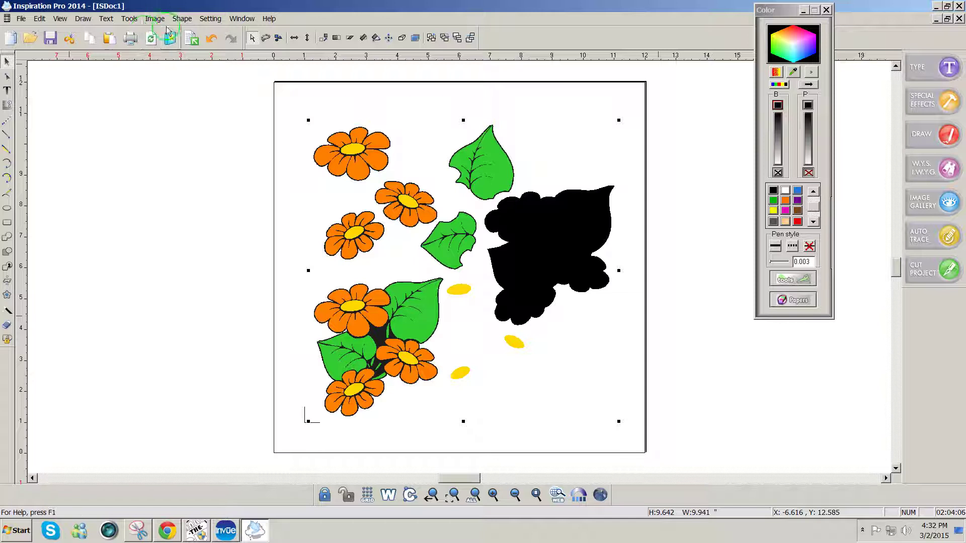
# Auto-trace the flower image into solid silhouettes using Intensity Detect with low 5 and high 22, and 2 posterize levels per color plane.
pyautogui.click(129, 20)
pyautogui.click(129, 20)
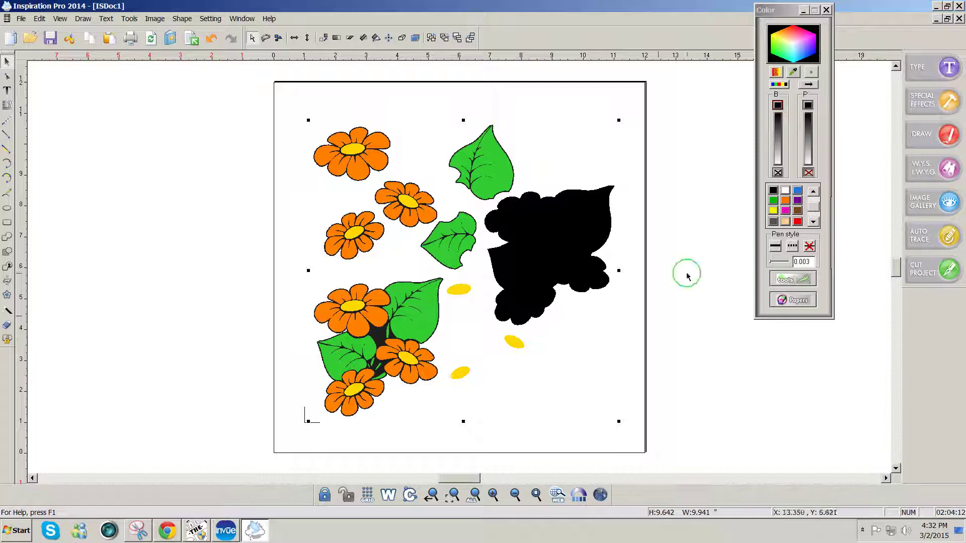
pyautogui.click(929, 241)
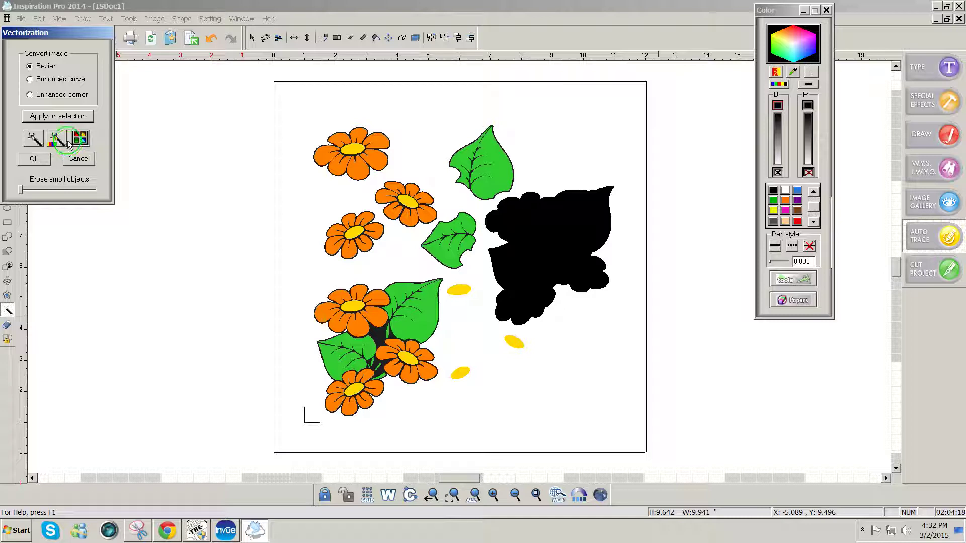
pyautogui.click(82, 140)
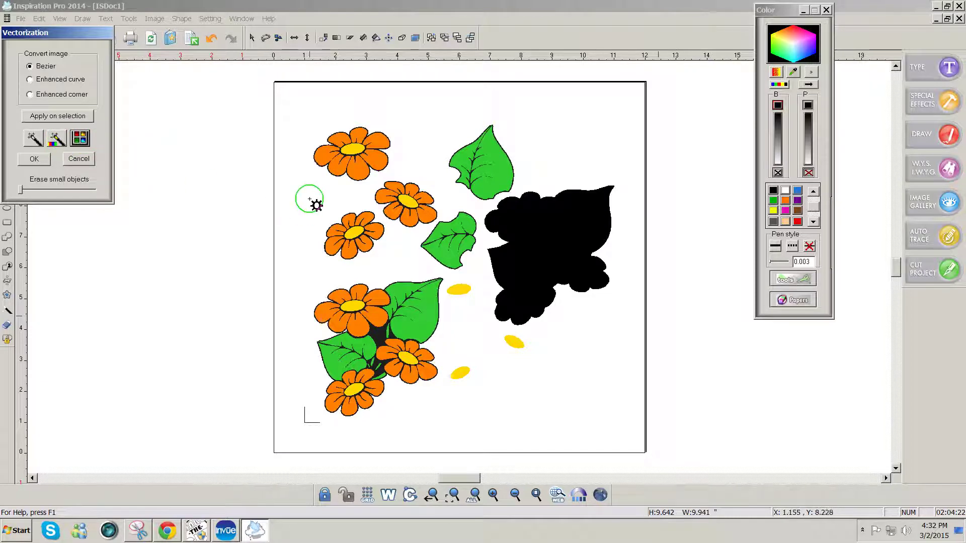
pyautogui.click(338, 200)
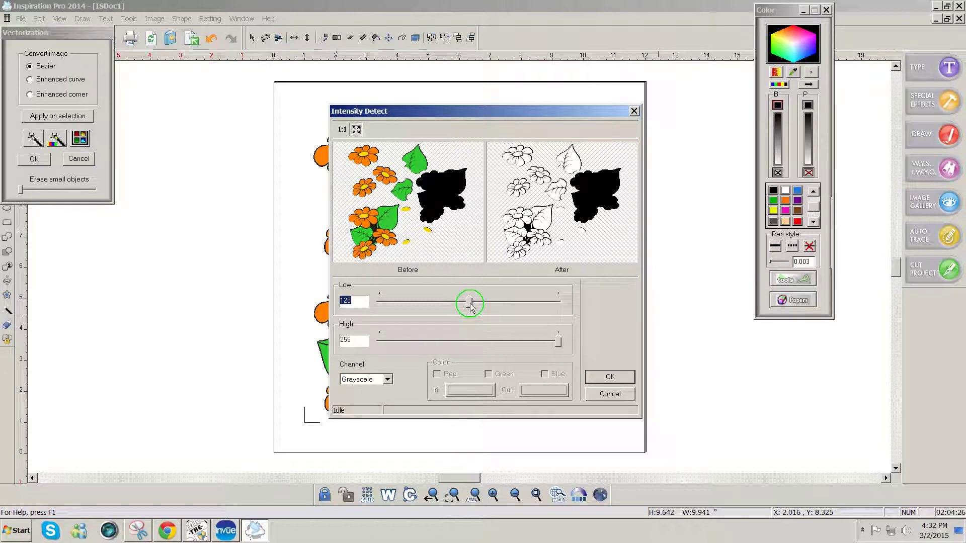
pyautogui.moveTo(471, 304); pyautogui.dragTo(382, 303)
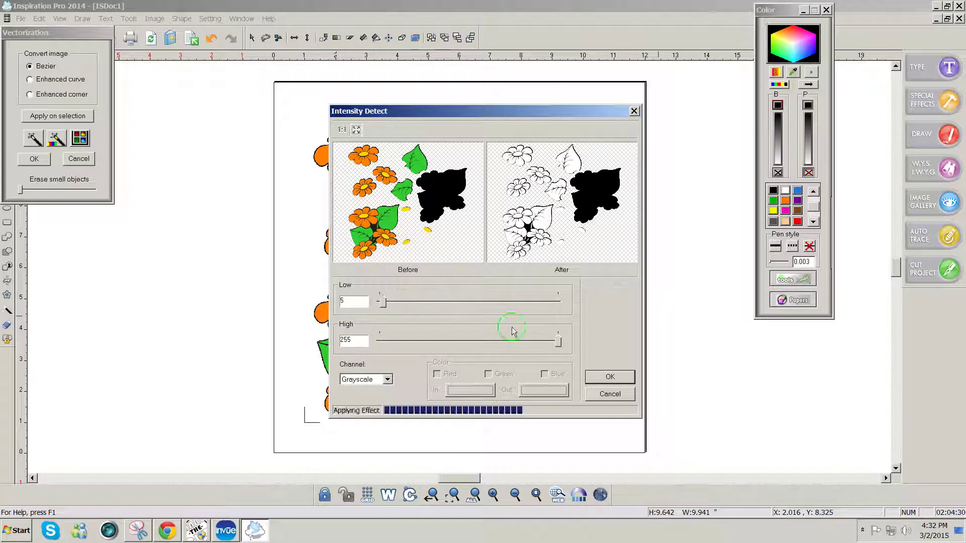
pyautogui.moveTo(556, 343); pyautogui.dragTo(396, 332)
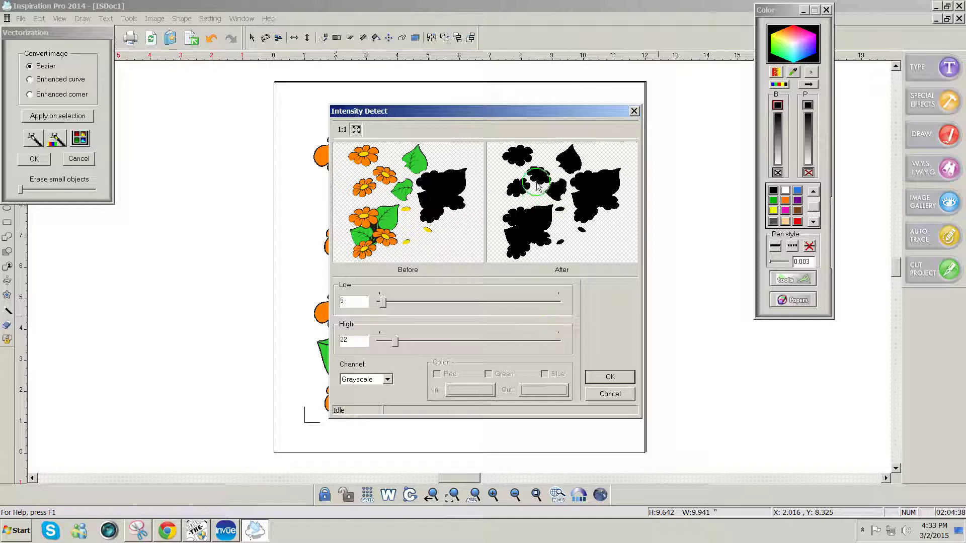
pyautogui.click(610, 378)
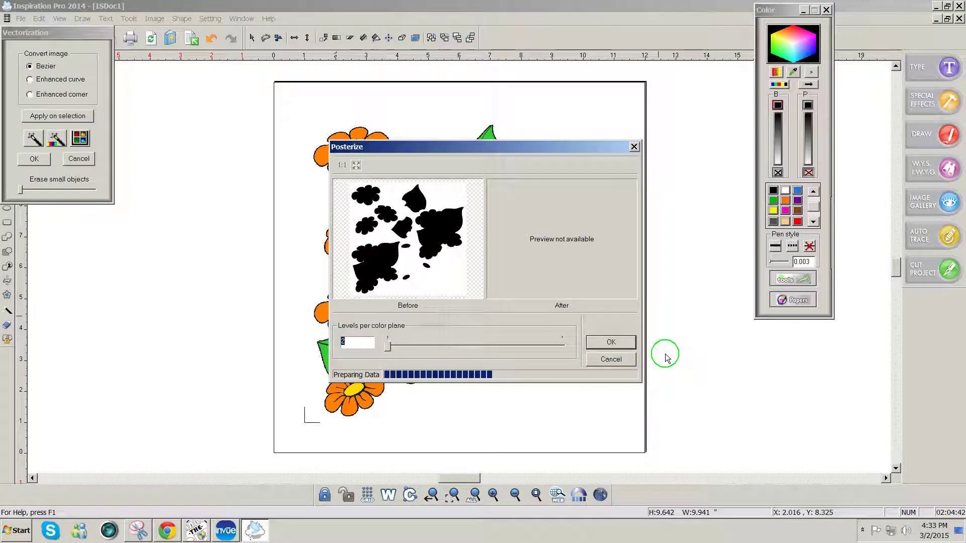
pyautogui.click(614, 343)
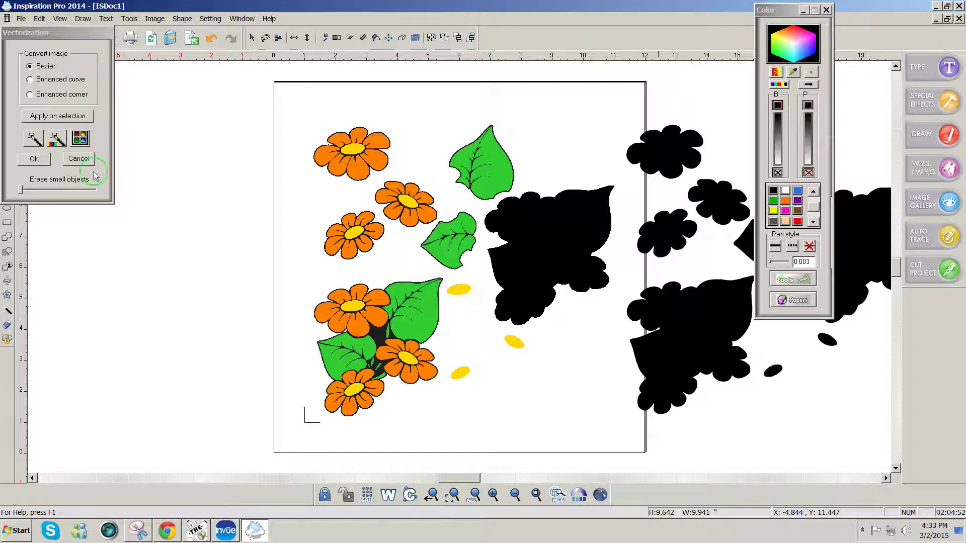
pyautogui.click(42, 160)
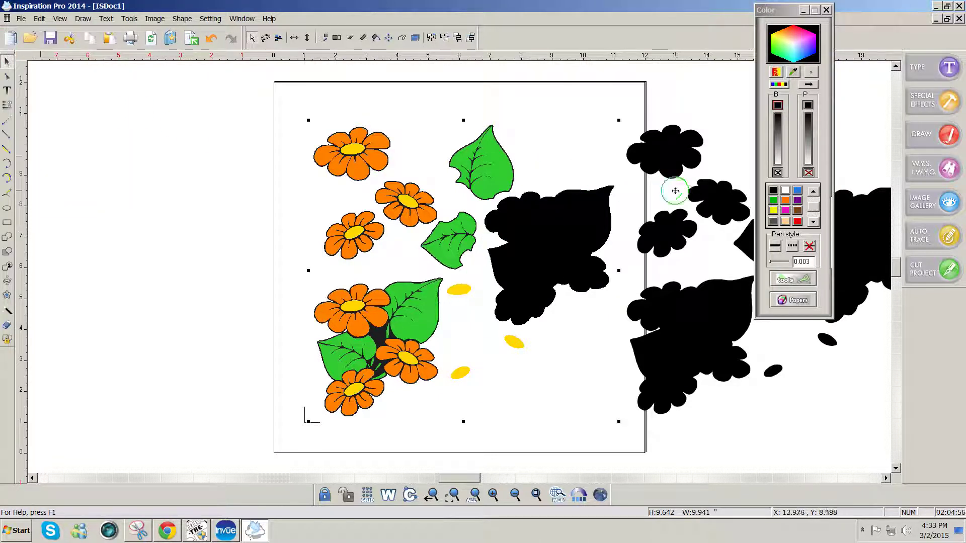
# Select all the traced black silhouettes and move them directly over the matching pieces of the flower image.
pyautogui.click(717, 205)
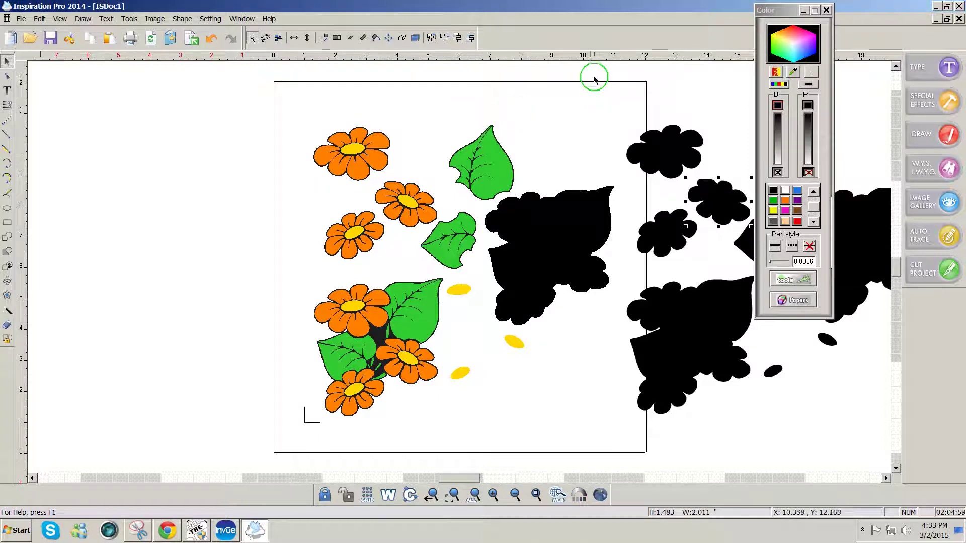
pyautogui.moveTo(614, 74)
pyautogui.mouseDown()
pyautogui.moveTo(751, 508)
pyautogui.moveTo(958, 421)
pyautogui.mouseUp()
pyautogui.moveTo(556, 138); pyautogui.dragTo(252, 133)
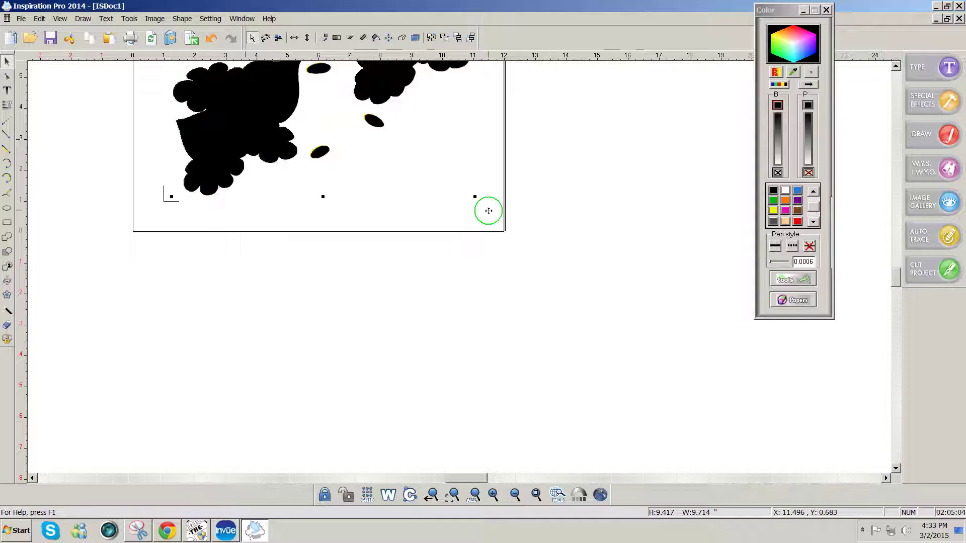
pyautogui.scroll(1, 487, 209)
pyautogui.scroll(3, 488, 211)
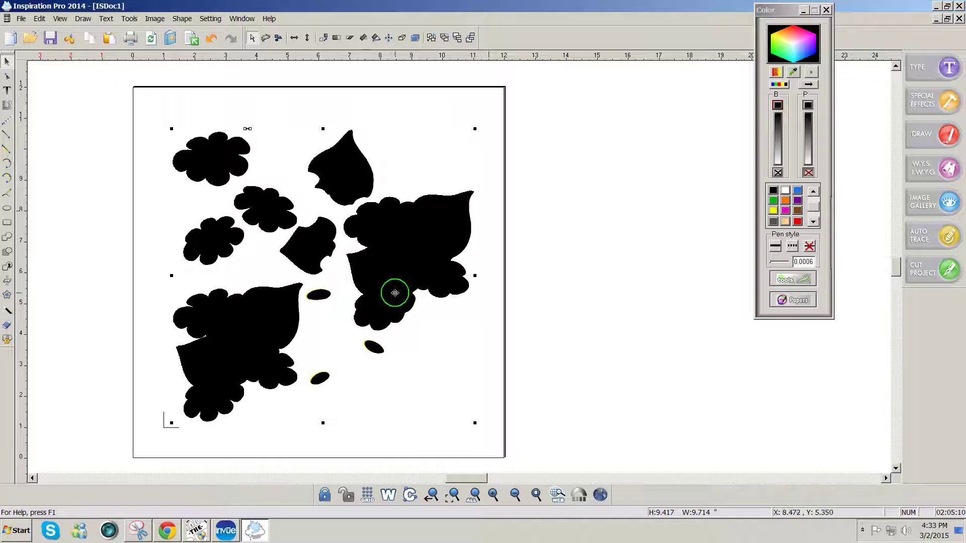
# Send the traced silhouettes behind the colored flower image and deselect them.
pyautogui.rightClick(391, 286)
pyautogui.click(407, 370)
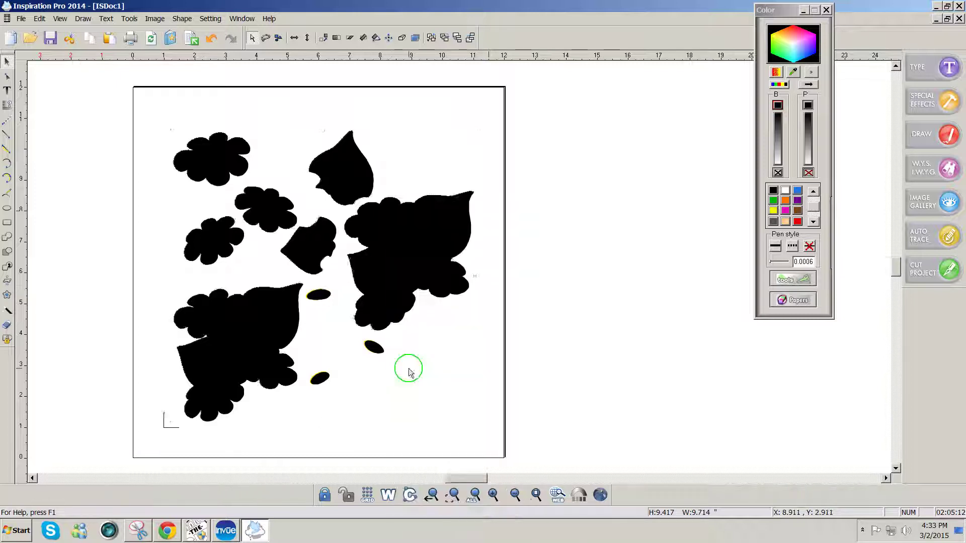
pyautogui.click(569, 367)
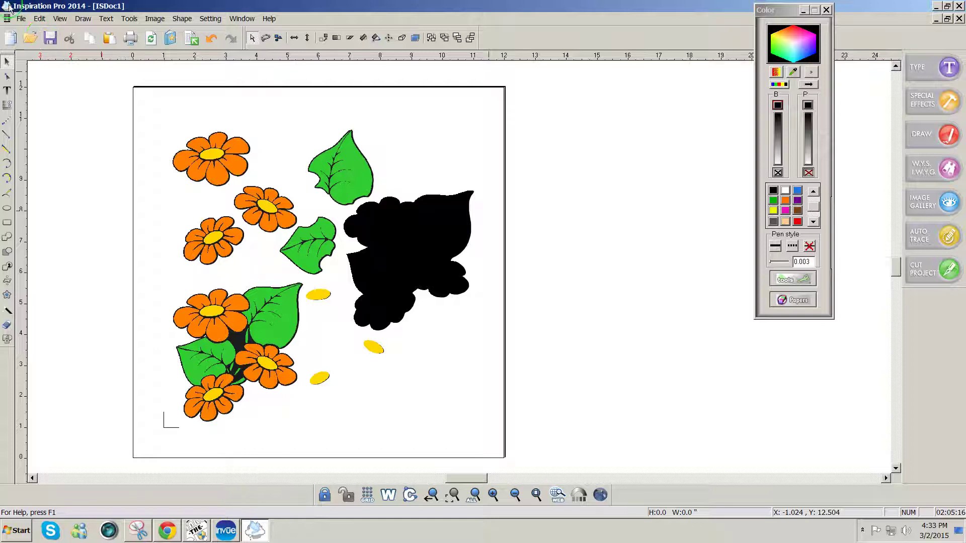
# Check the print preview of the page with its cropmarks, close it, and switch to Make The Cut!
pyautogui.click(19, 18)
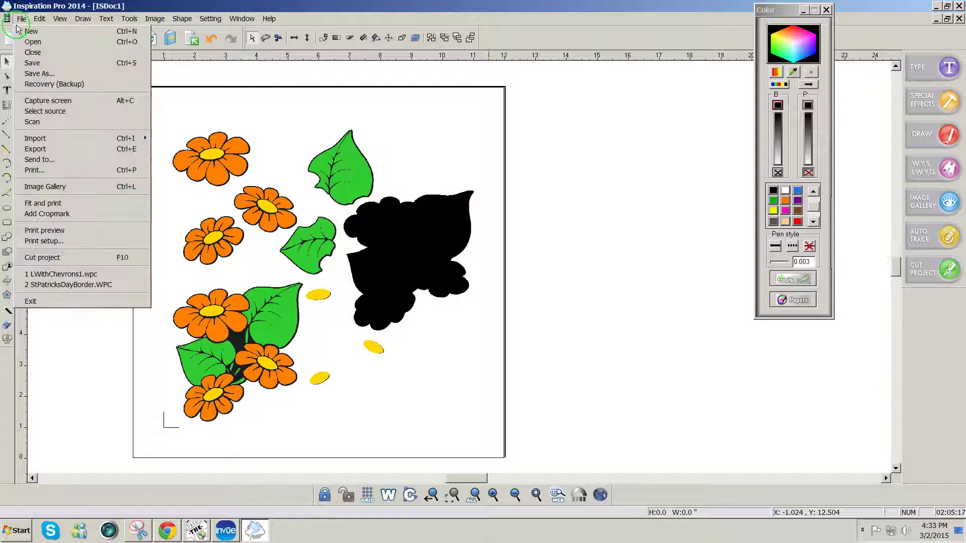
pyautogui.click(54, 233)
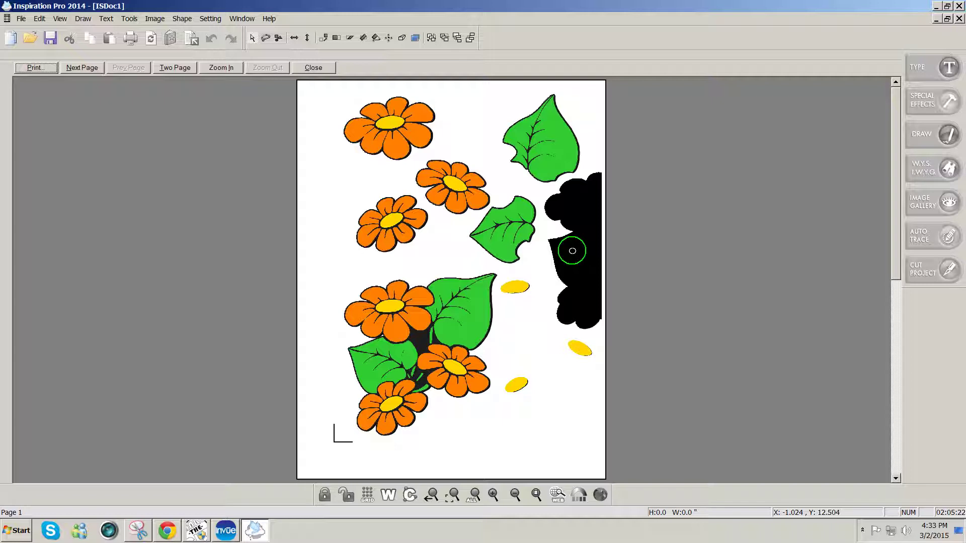
pyautogui.click(318, 71)
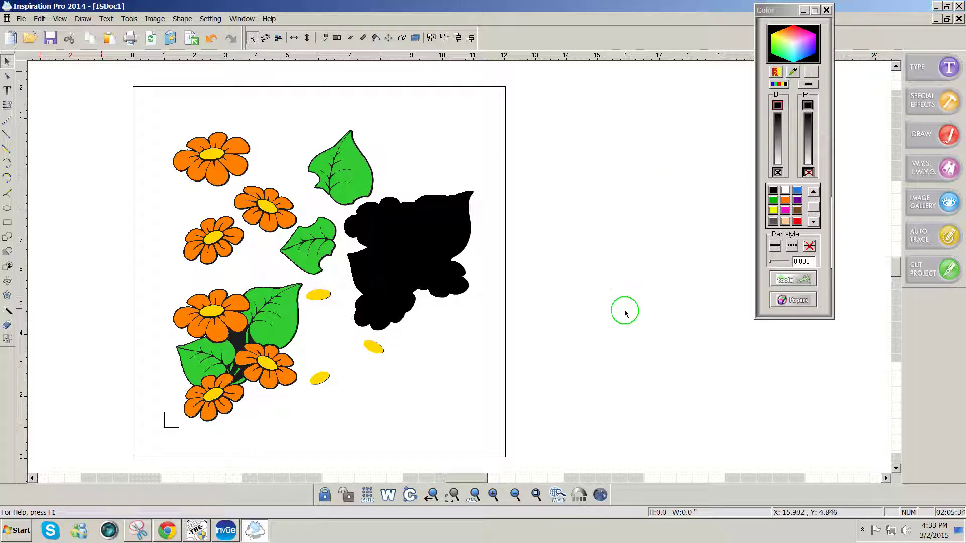
pyautogui.click(204, 532)
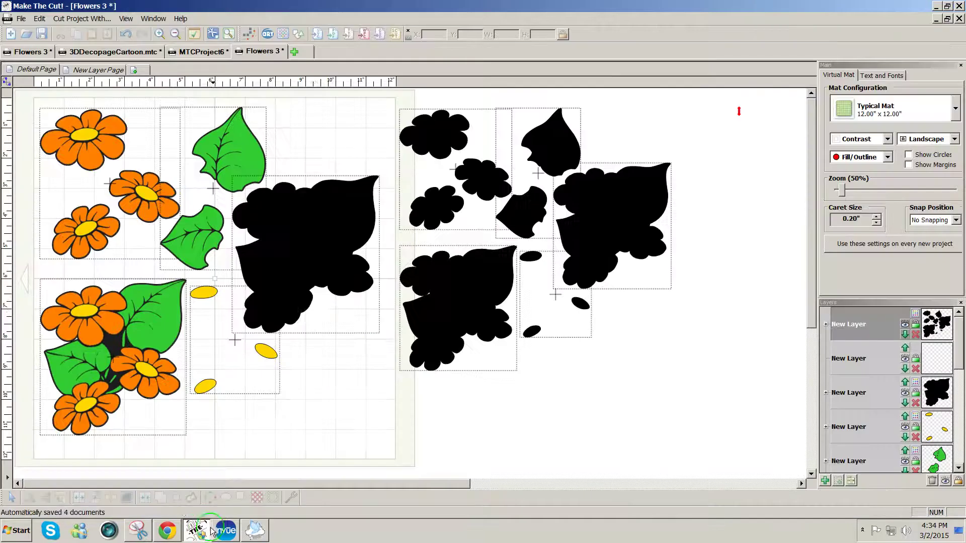